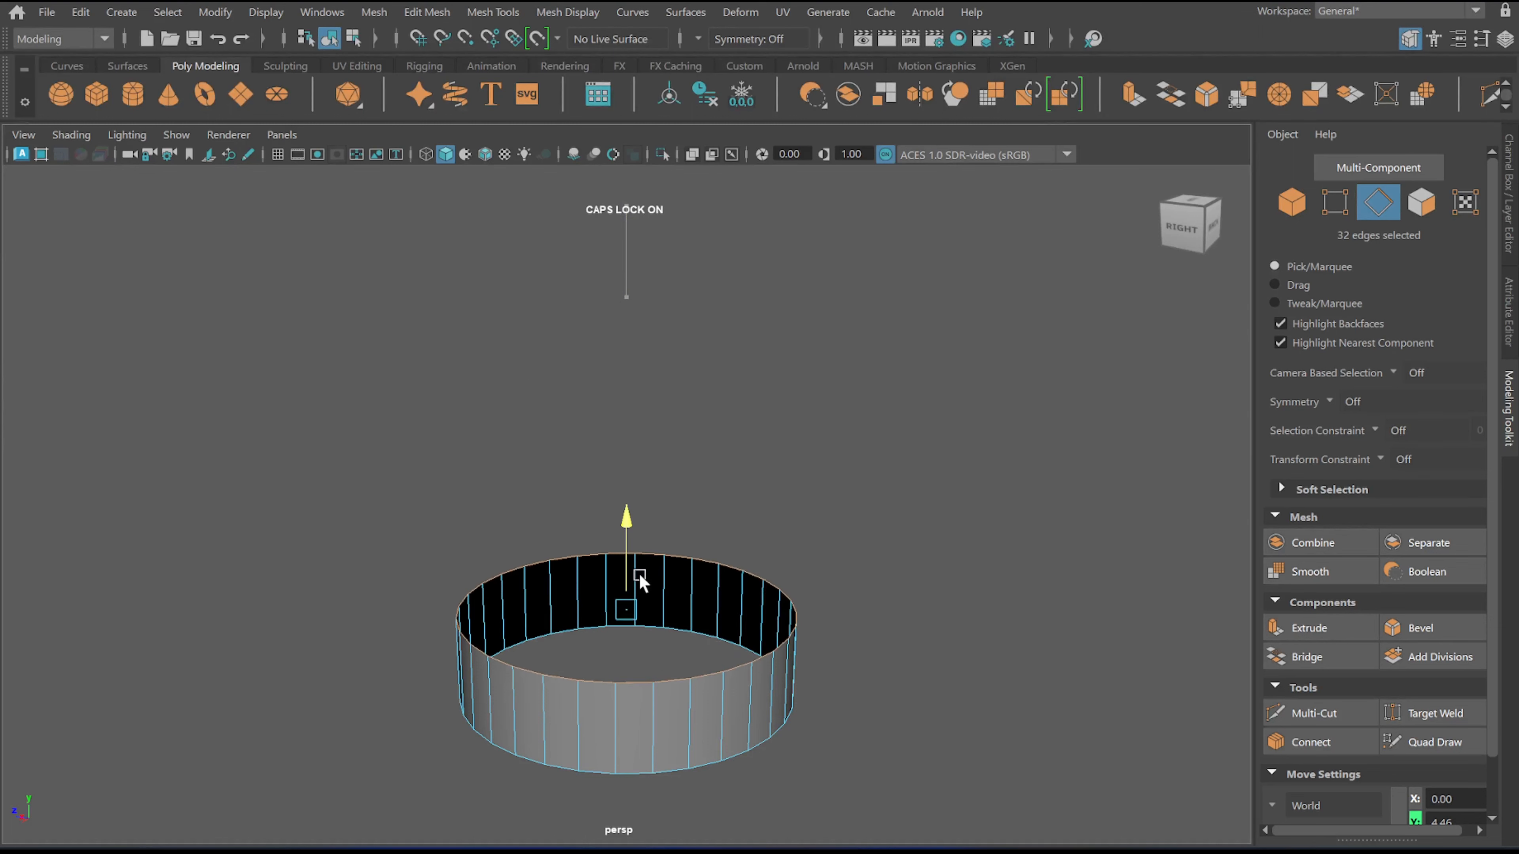
In the side view, lower the middle vertices of the two closely spaced horizontal edge loops to form a shallow dip
middle_click_drag(631, 563, 641, 479, "alt")
left_click_drag(639, 502, 645, 339, "alt")
scroll(634, 496, "up", 1)
key("space")
key("space")
key("f")
scroll(634, 647, "down", 5)
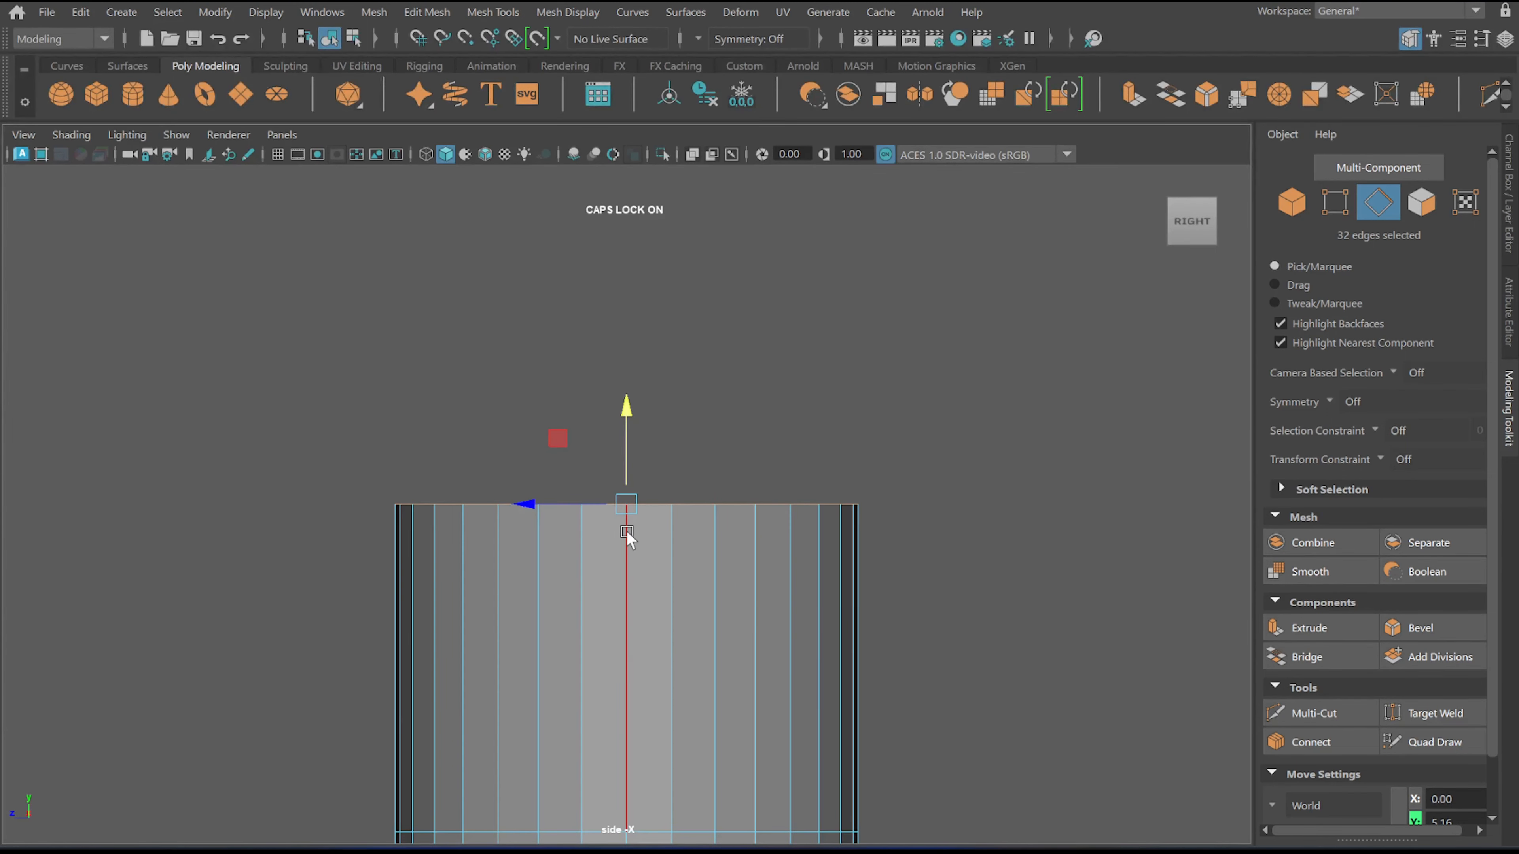
middle_click_drag(643, 569, 621, 380, "alt")
scroll(705, 515, "up", 4)
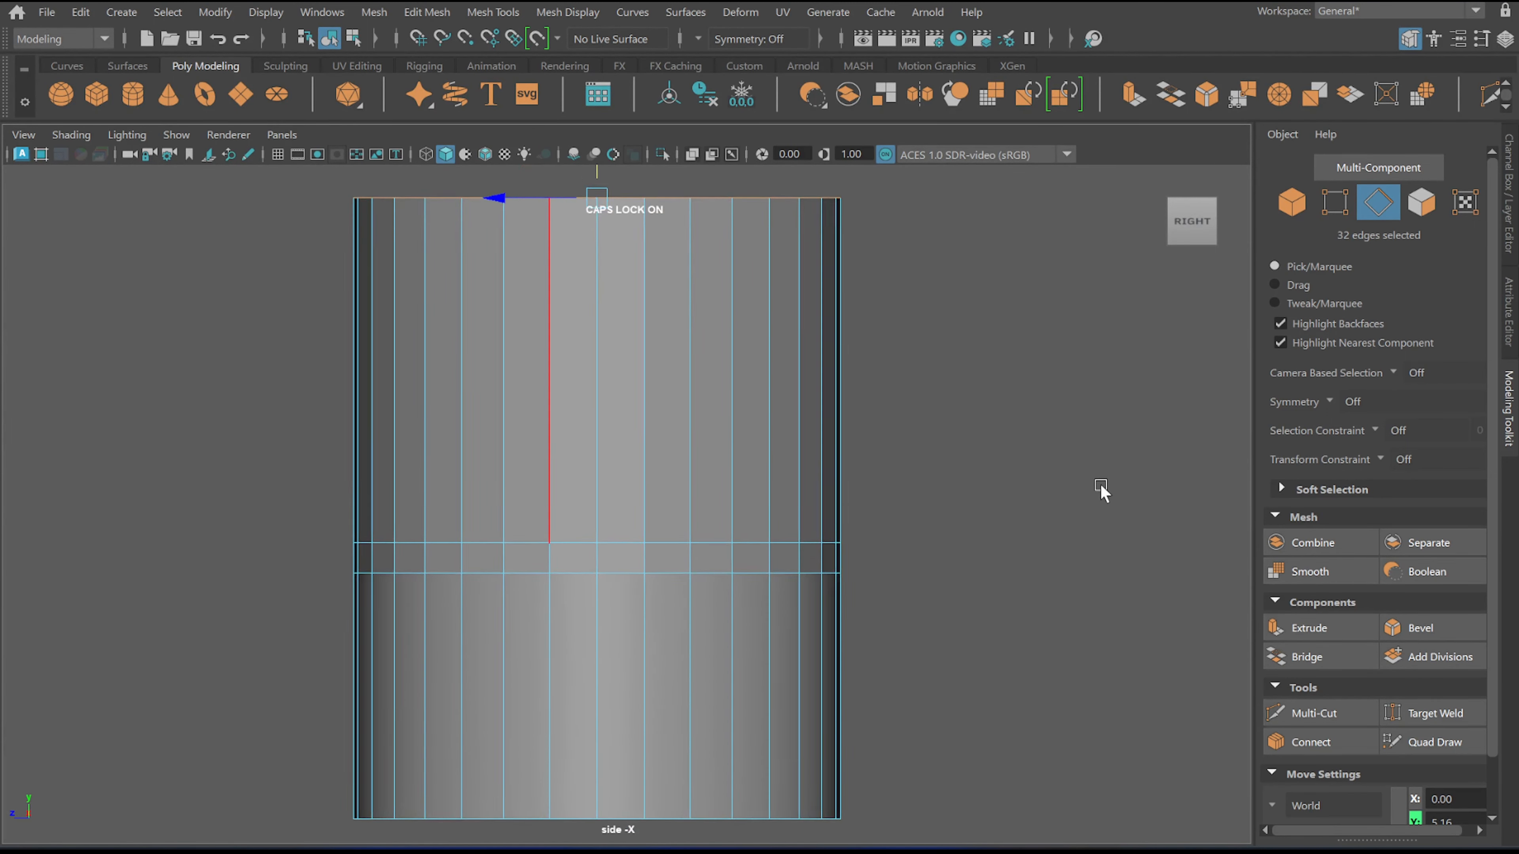
right_click_drag(729, 294, 674, 281)
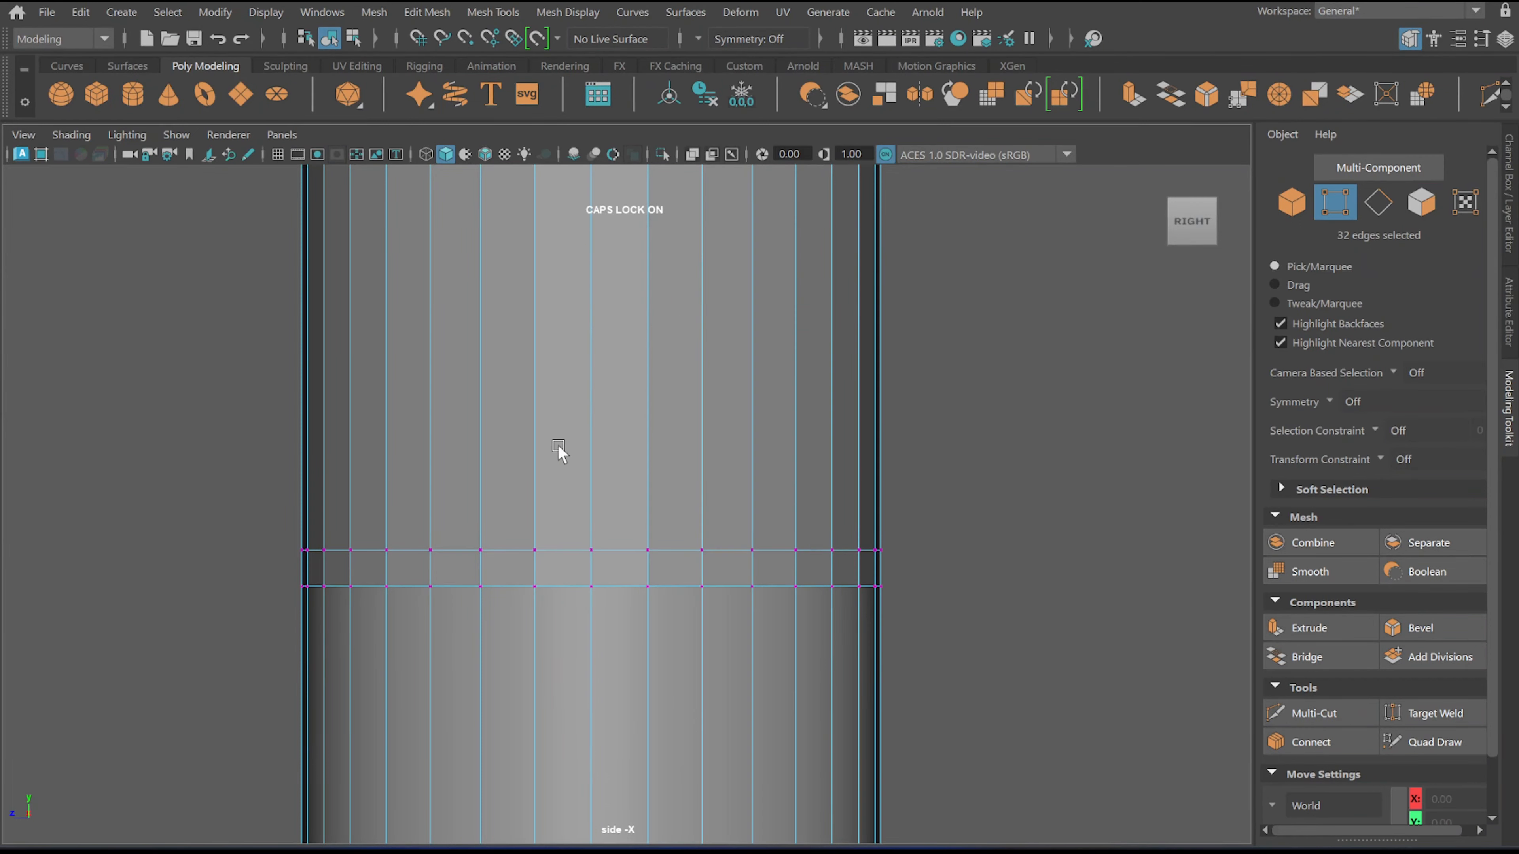
left_click_drag(677, 586, 764, 601)
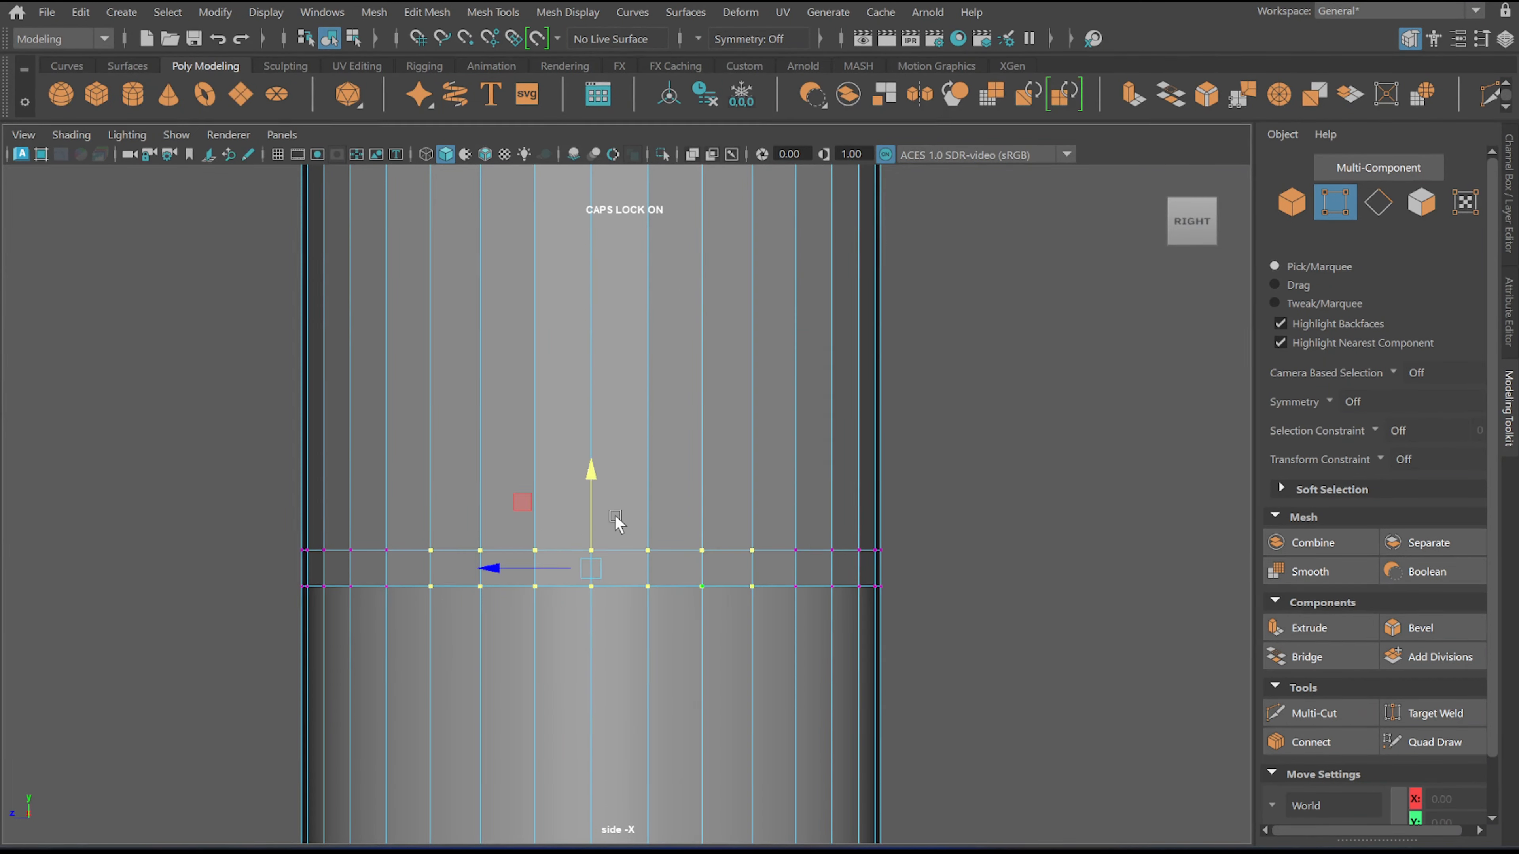
left_click_drag(588, 497, 591, 556)
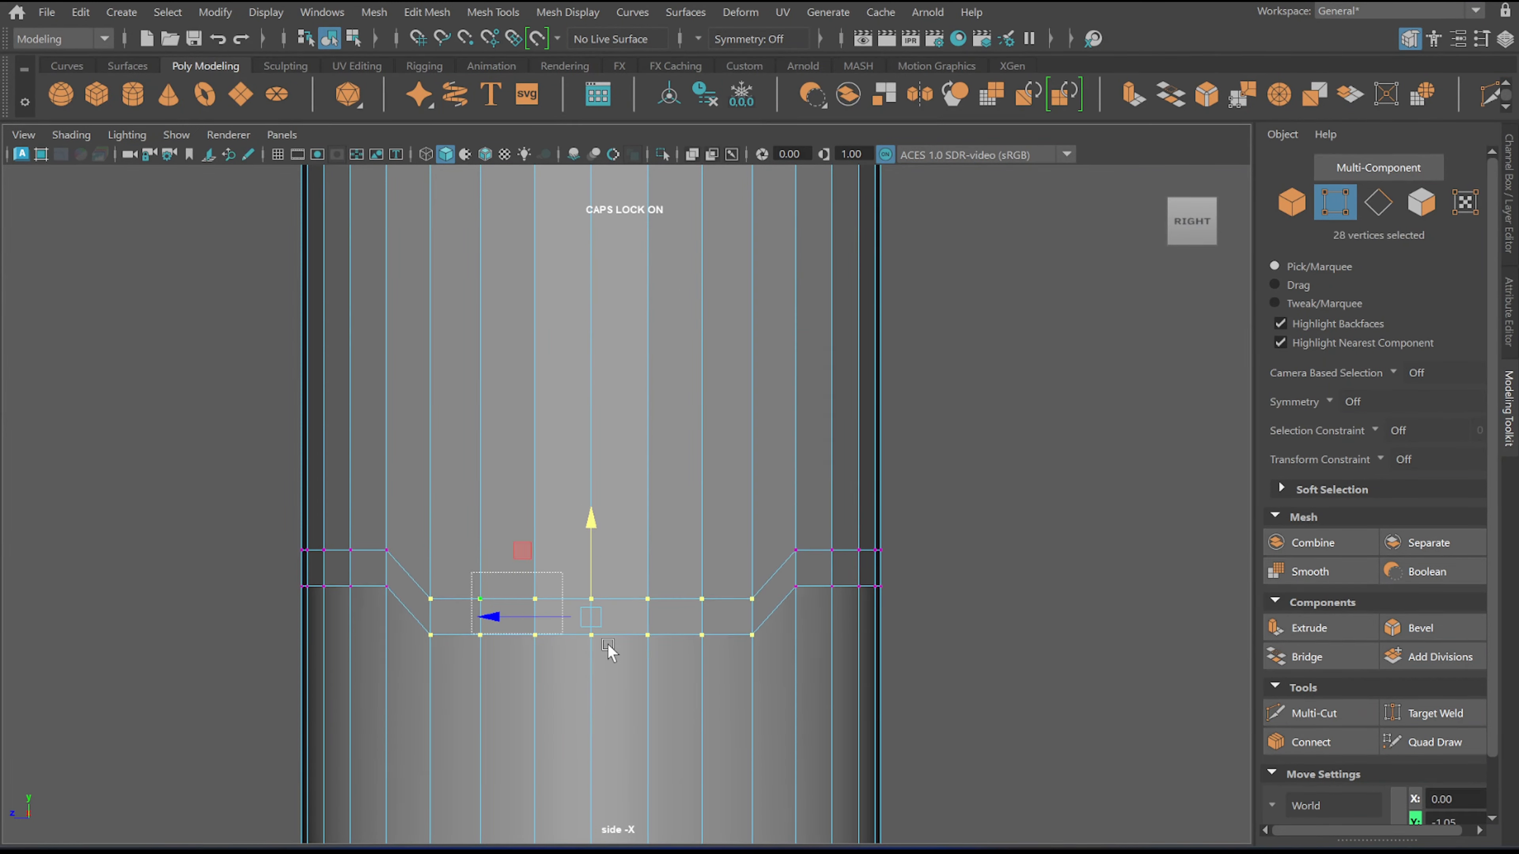
Lower the inner vertices of the dip progressively toward the centre to shape both edge loops into a rounded U-curve
left_click_drag(470, 572, 714, 680)
left_click_drag(596, 553, 638, 721)
key("ctrl+z")
key("ctrl+z")
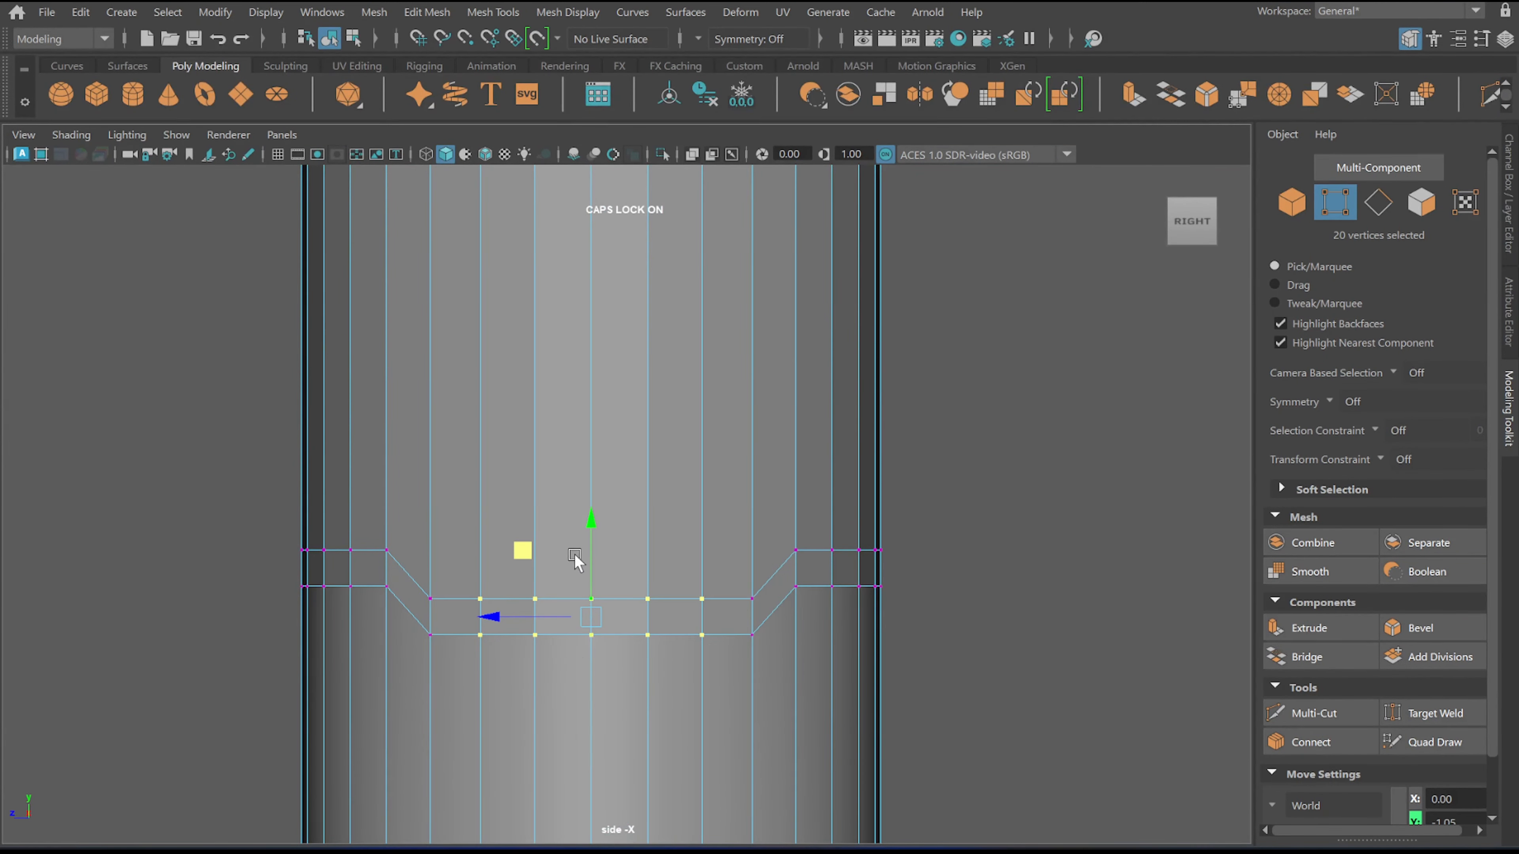
left_click_drag(574, 555, 591, 678)
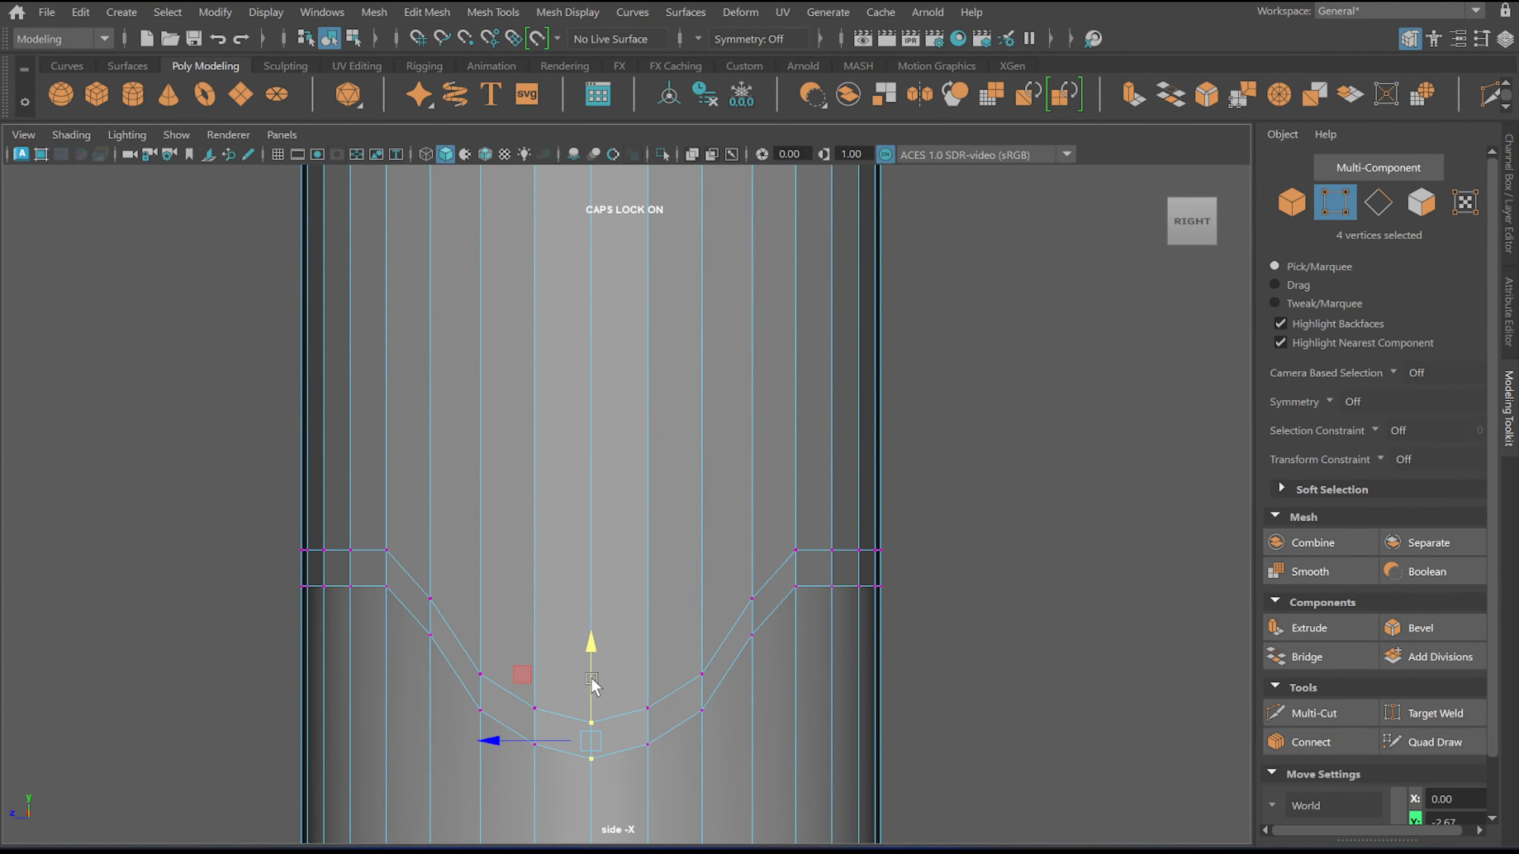
scroll(589, 676, "down", 5)
left_click_drag(448, 520, 482, 574)
scroll(514, 577, "down", 1)
left_click_drag(529, 578, 533, 578, "alt")
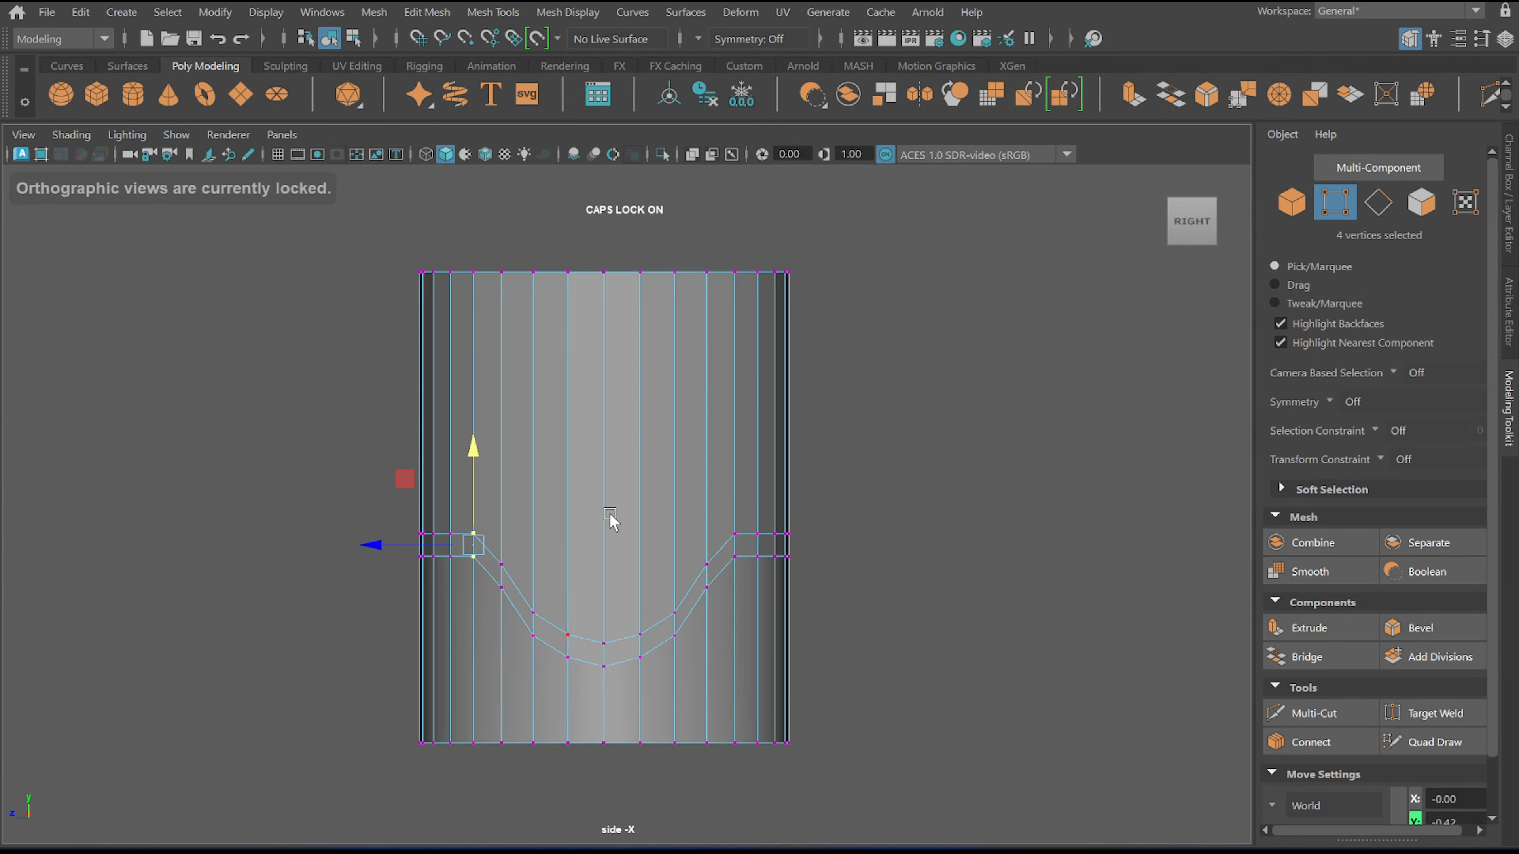
Extrude the cylinder's bottom border edge loop inward by scaling it to form a flat rim
key("space")
left_click_drag(611, 465, 611, 413)
left_click_drag(562, 542, 567, 480, "alt")
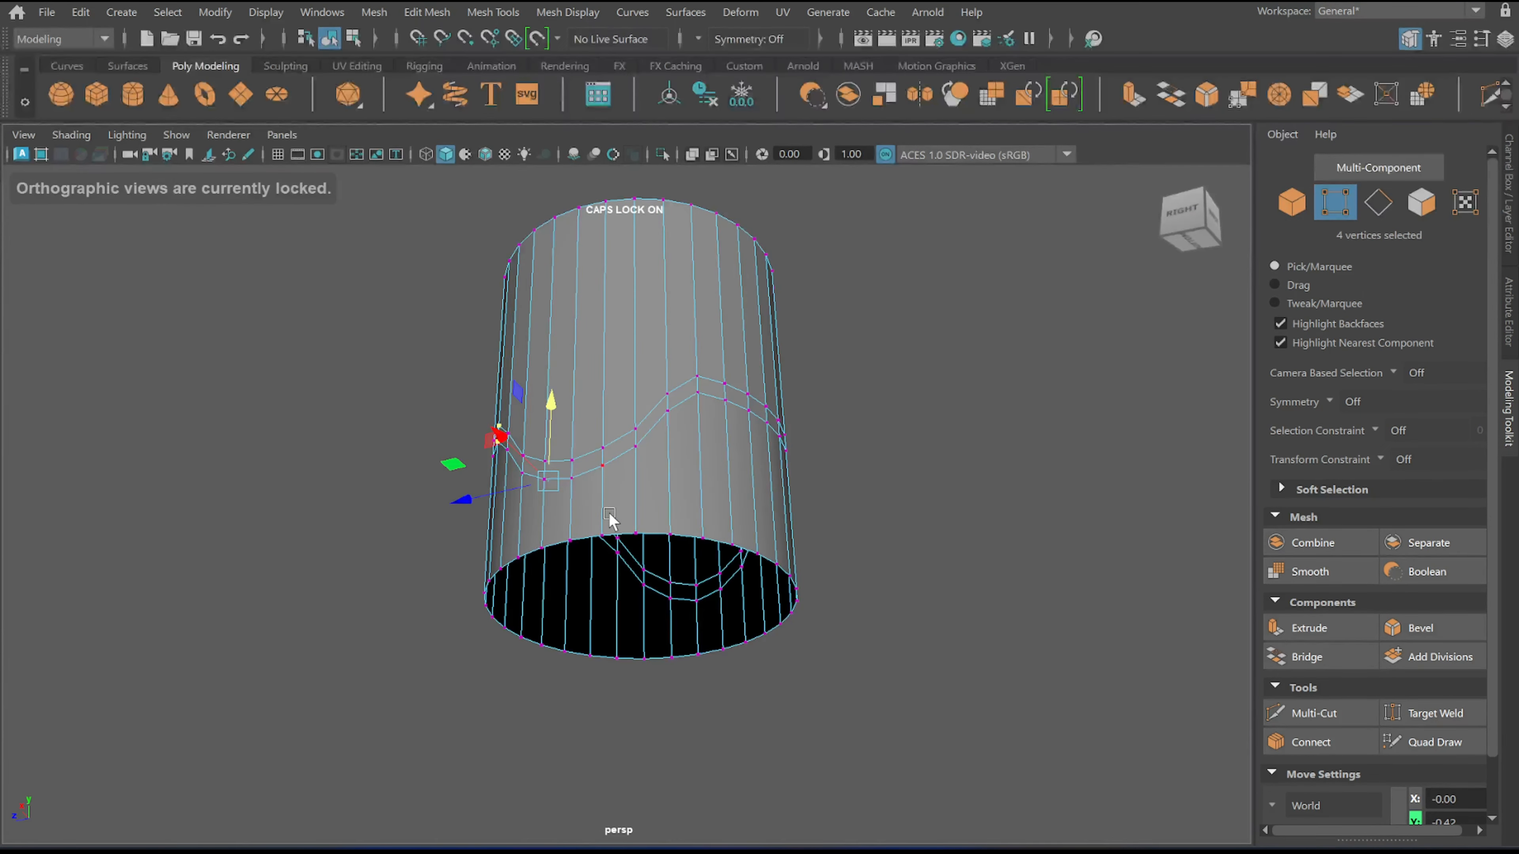
right_click_drag(610, 296, 611, 238)
left_click(633, 549)
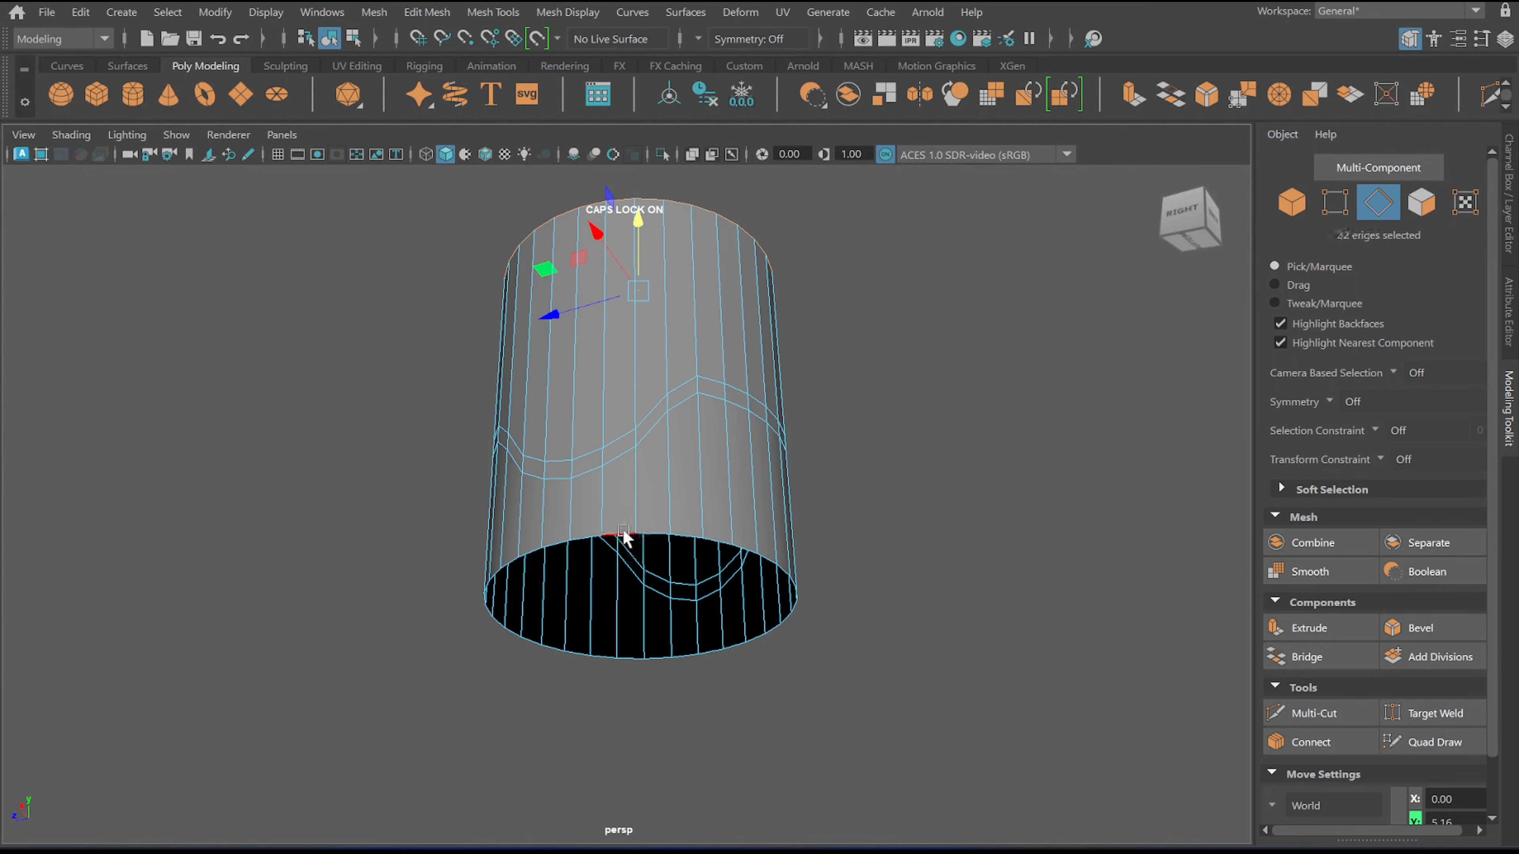
double_click(624, 538)
scroll(623, 574, "up", 8)
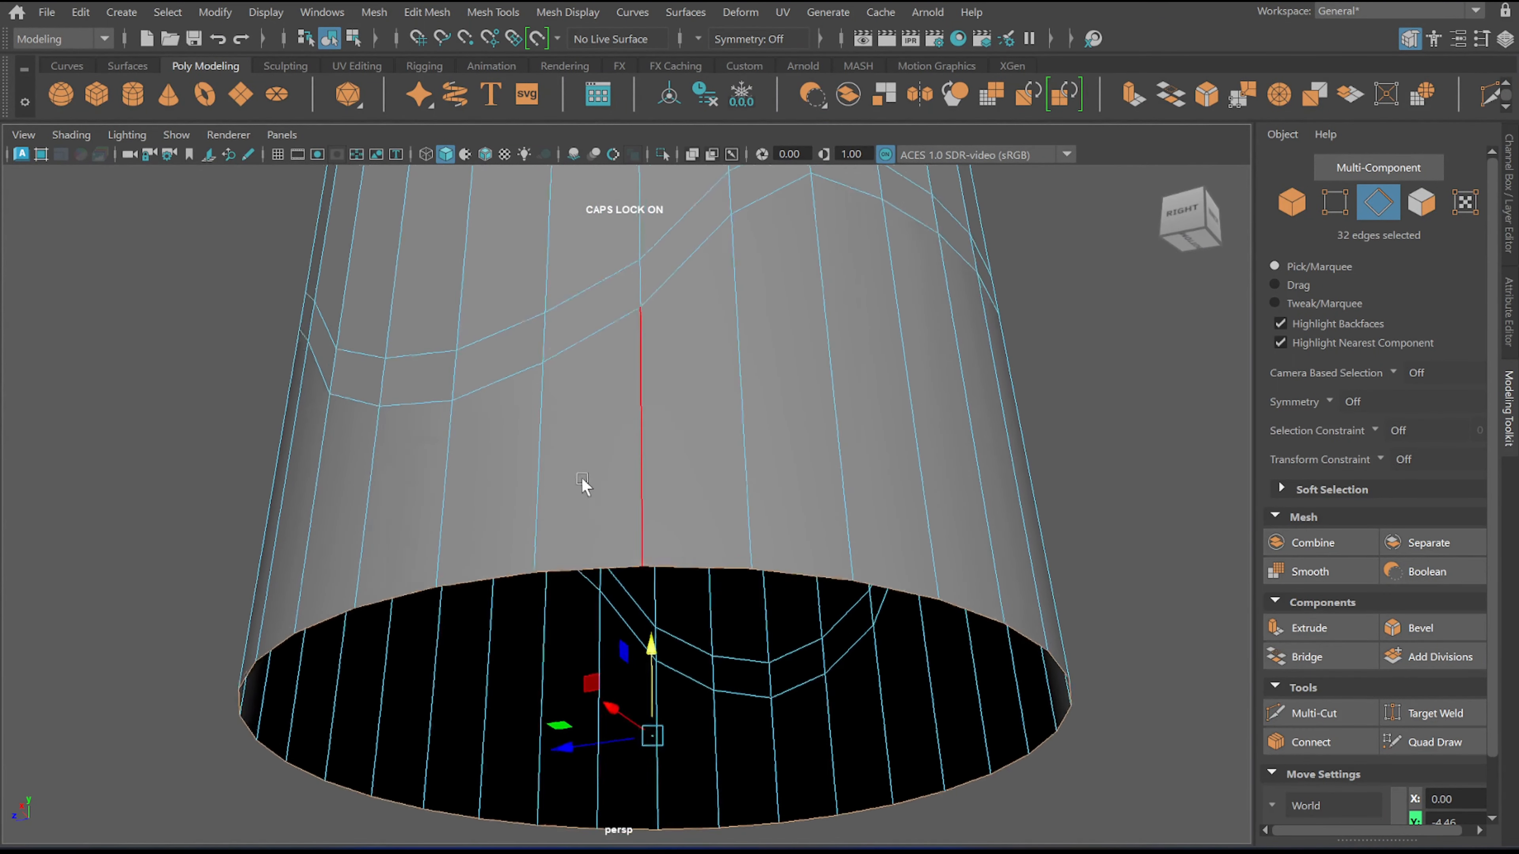
middle_click_drag(582, 479, 550, 411, "alt")
key("r")
left_click_drag(605, 664, 487, 626, "shift")
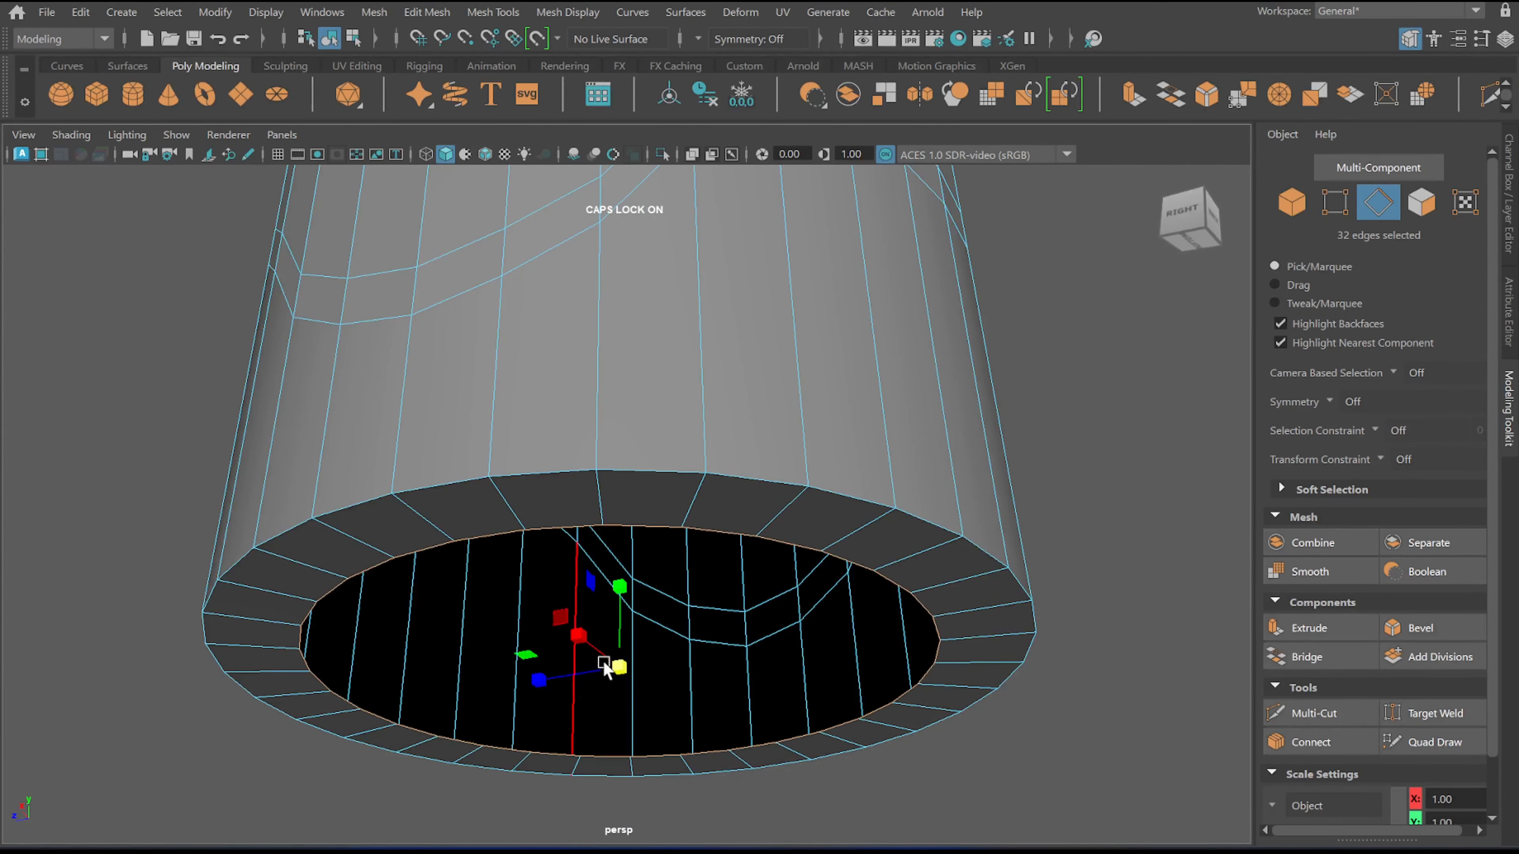
Scale the rim's inner border outward to reduce the bottom rim to a thin band
key("w")
mouse_move(614, 626)
left_mouse_down()
mouse_move(617, 572)
mouse_move(615, 609)
left_mouse_up()
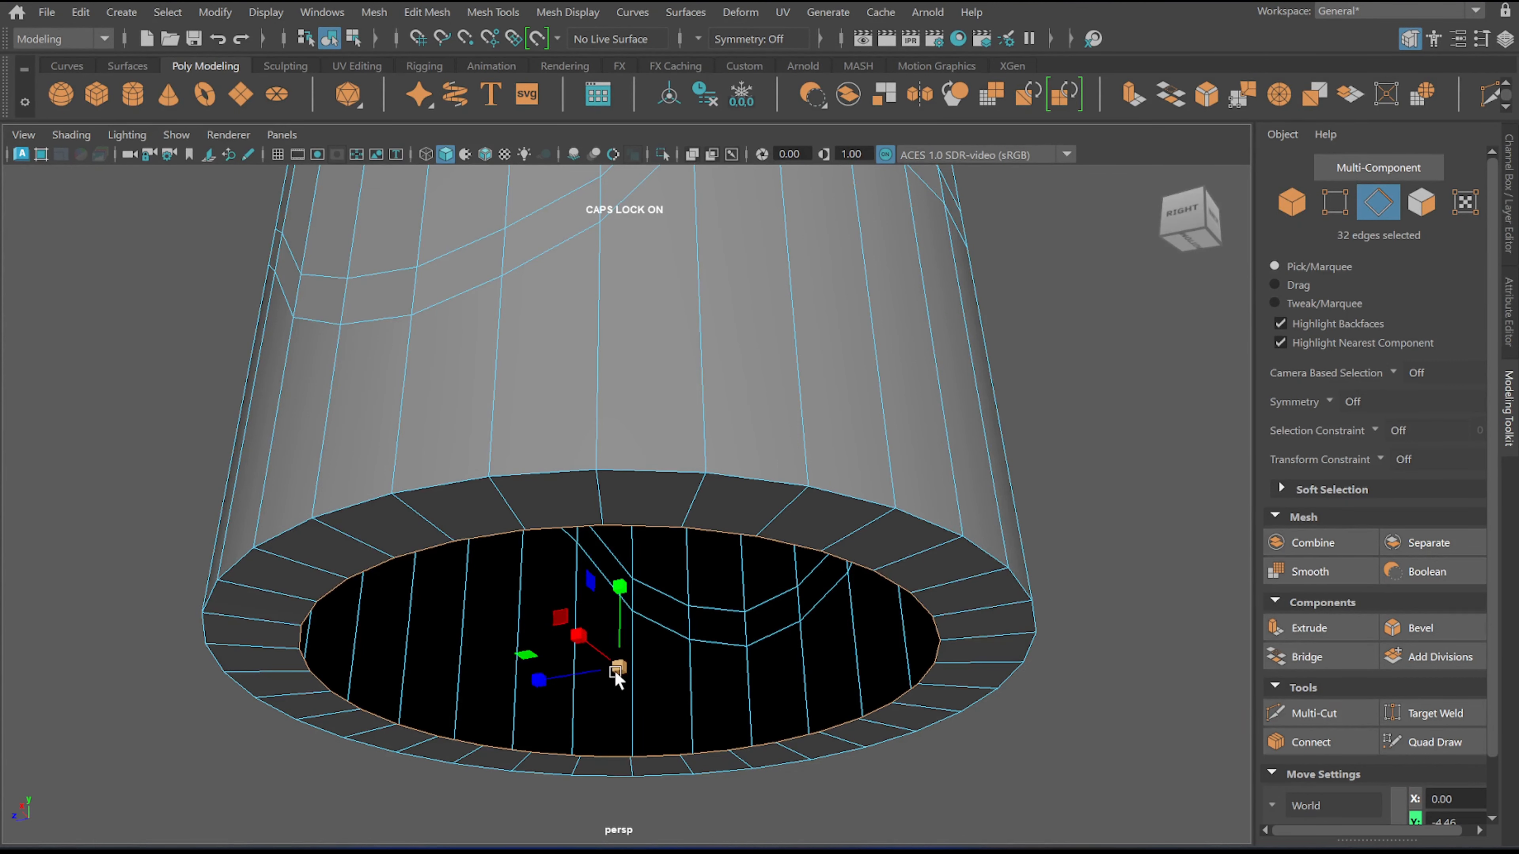
left_click_drag(616, 670, 726, 663)
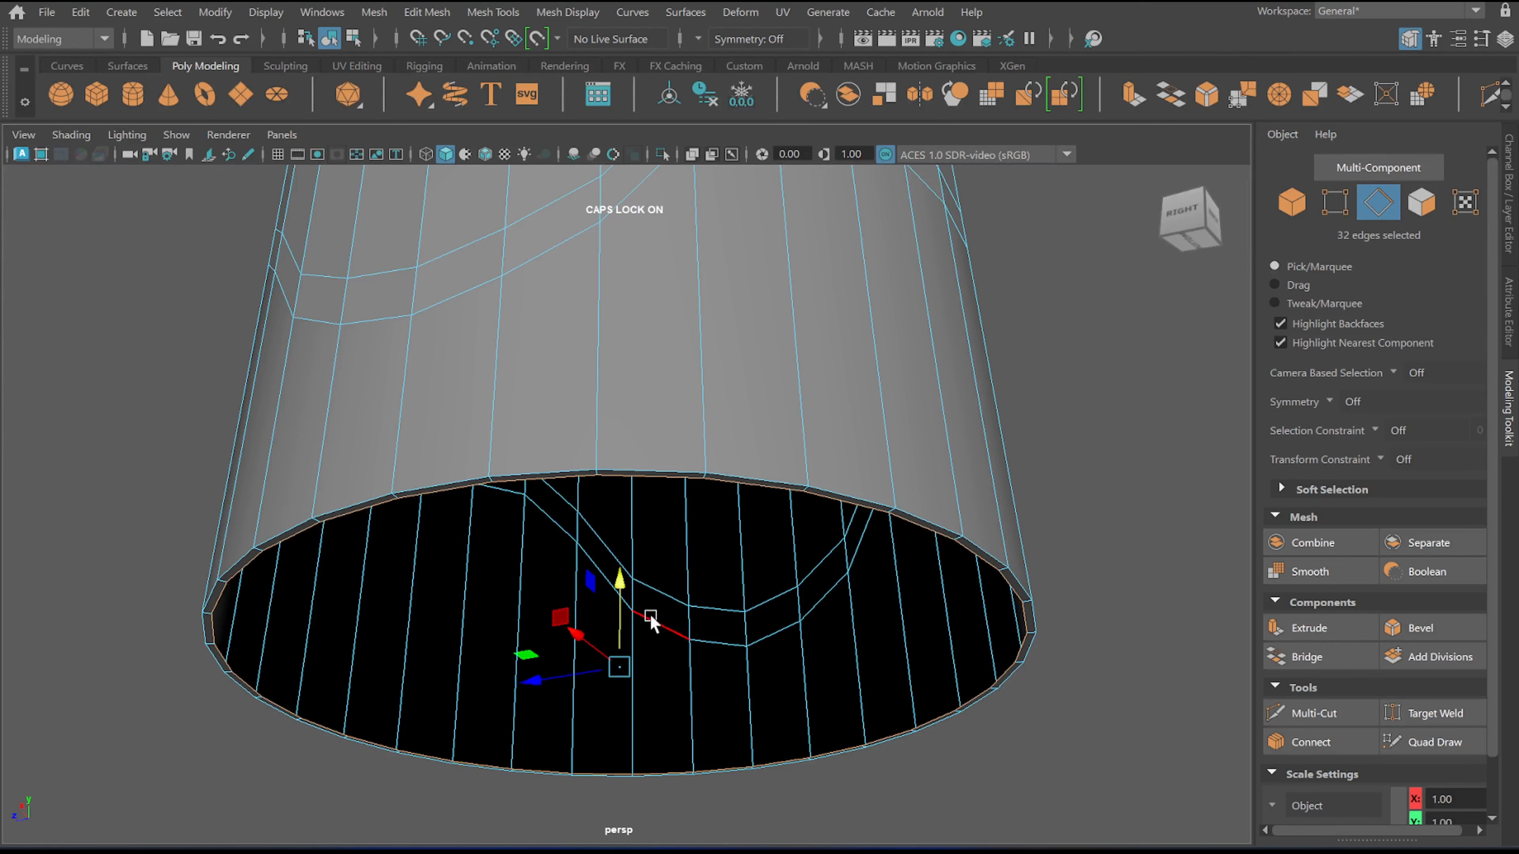
Extrude the bottom's inner border inward in further rings and raise them to make the base concave
left_click_drag(619, 669, 414, 644)
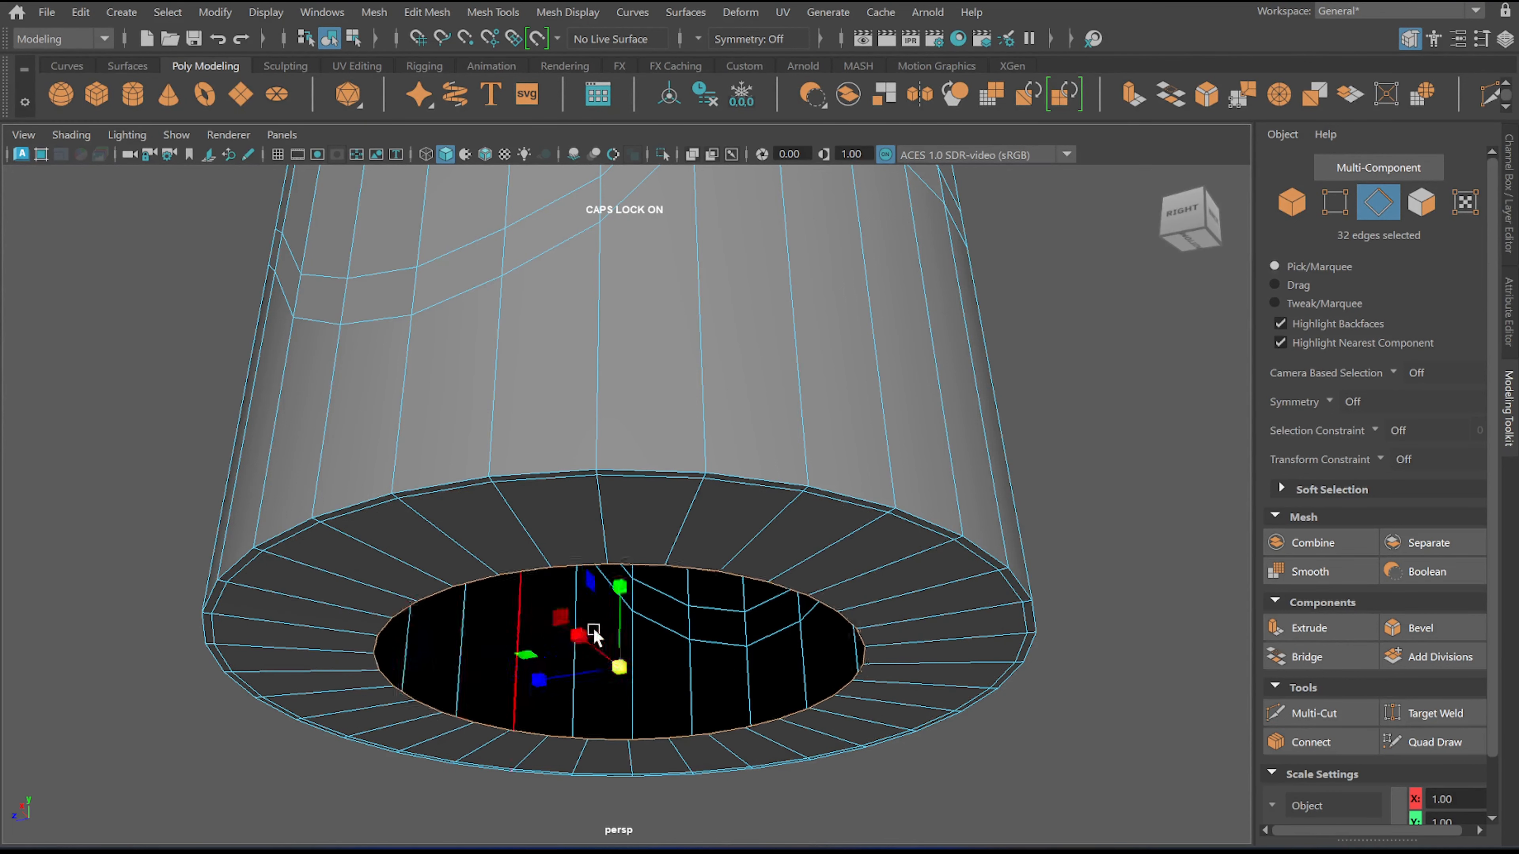
left_click_drag(619, 638, 487, 617)
key("r")
key("w")
left_click_drag(616, 601, 616, 571)
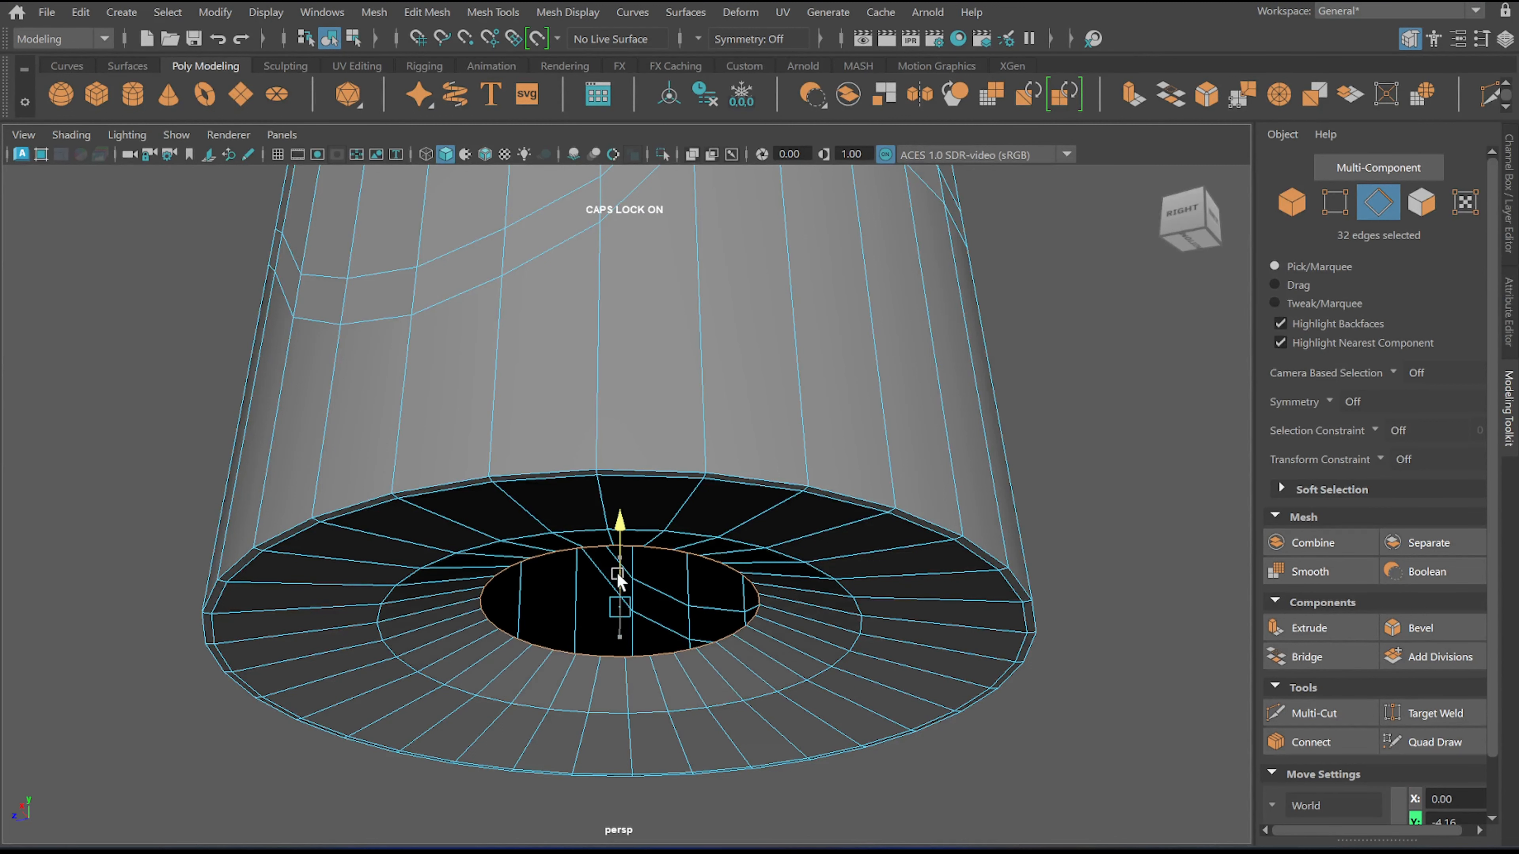
Fill the remaining hole in the base and extrude the new face inward to a small centre disc
right_click_drag(629, 586, 729, 261)
left_click(1081, 457)
left_click(894, 434)
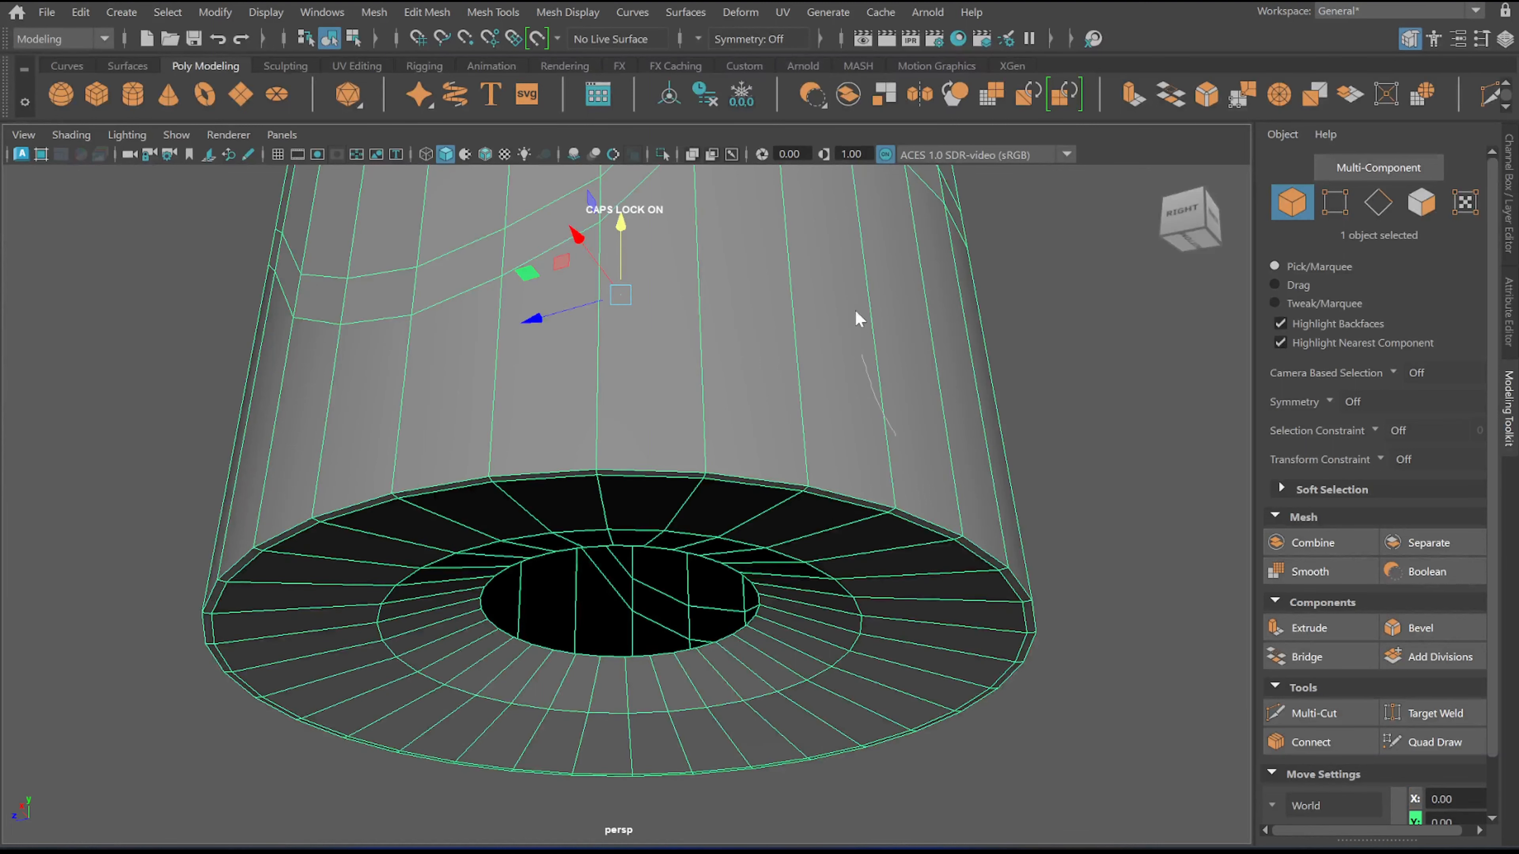
right_click_drag(855, 250, 787, 443)
left_click(1316, 656)
left_click(626, 625)
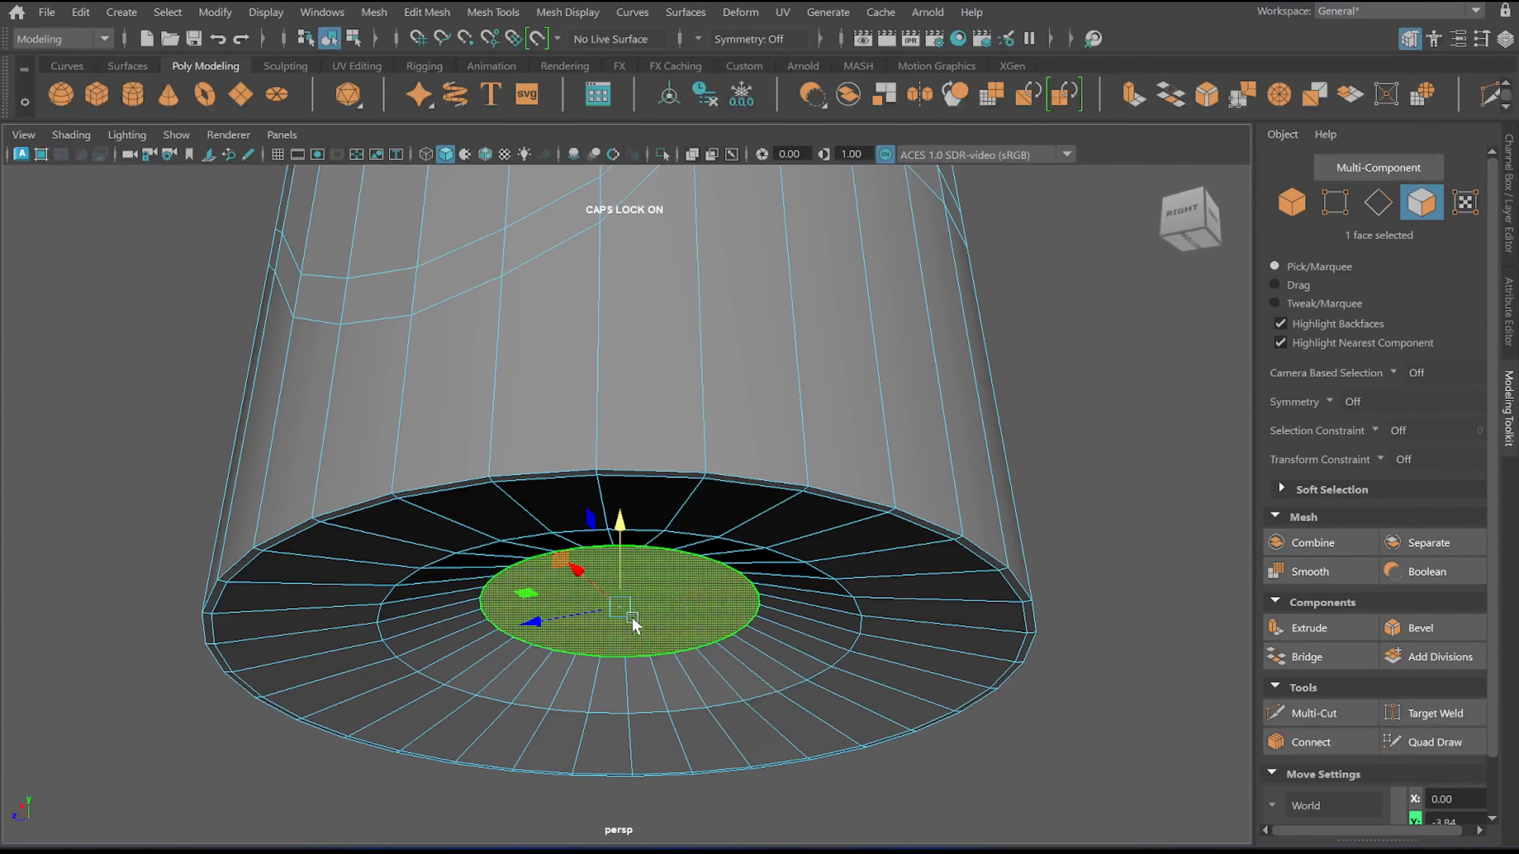
key("r")
left_click_drag(631, 622, 465, 584)
scroll(616, 603, "up", 2)
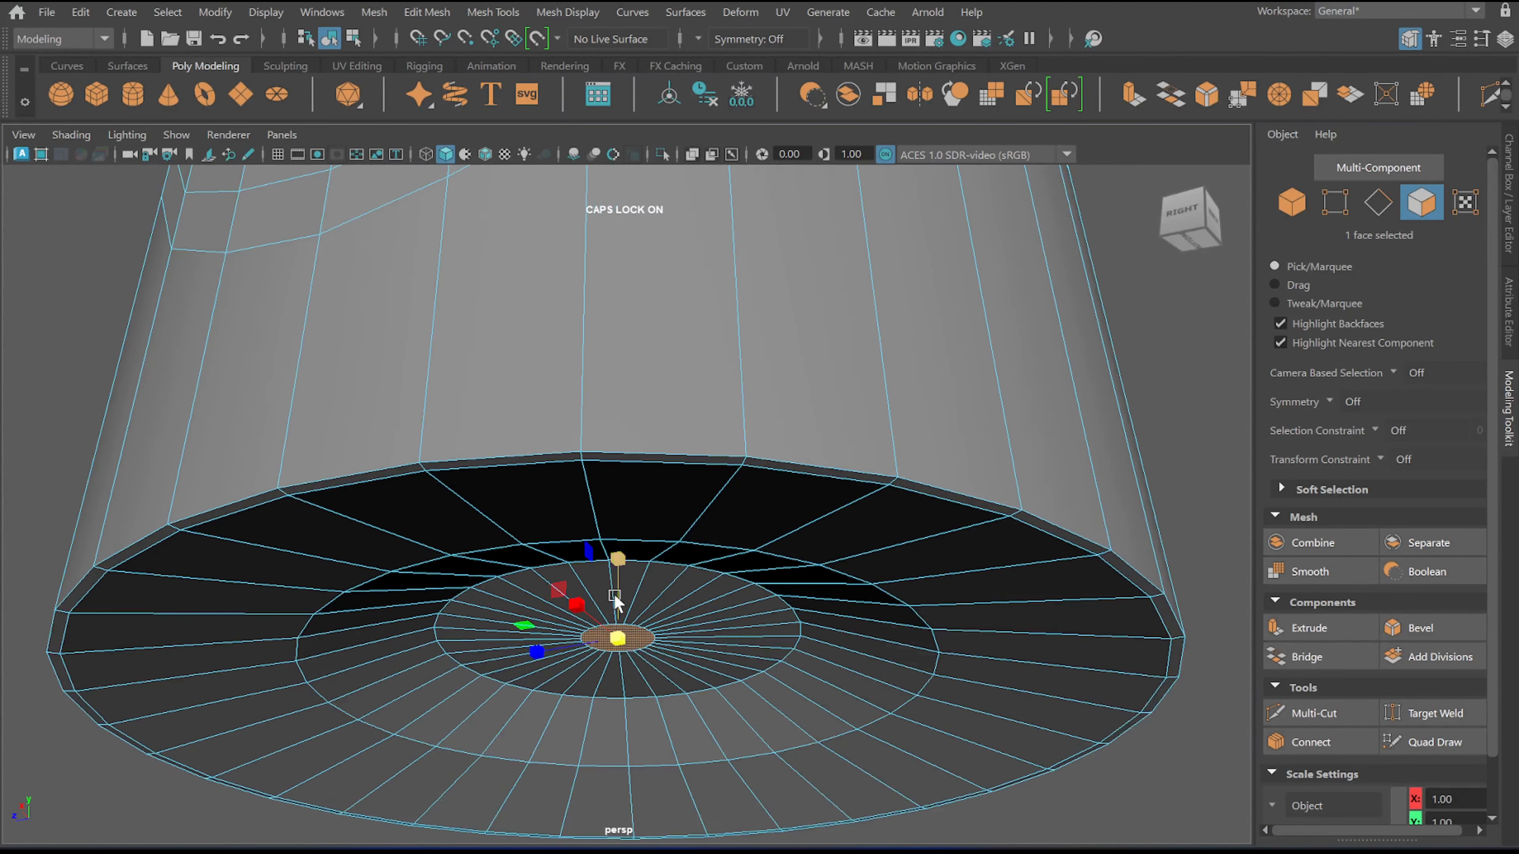
Insert a supporting horizontal edge loop just above the cylinder's bottom edge with Quad Draw
scroll(615, 598, "down", 5)
left_click_drag(589, 628, 530, 638, "alt")
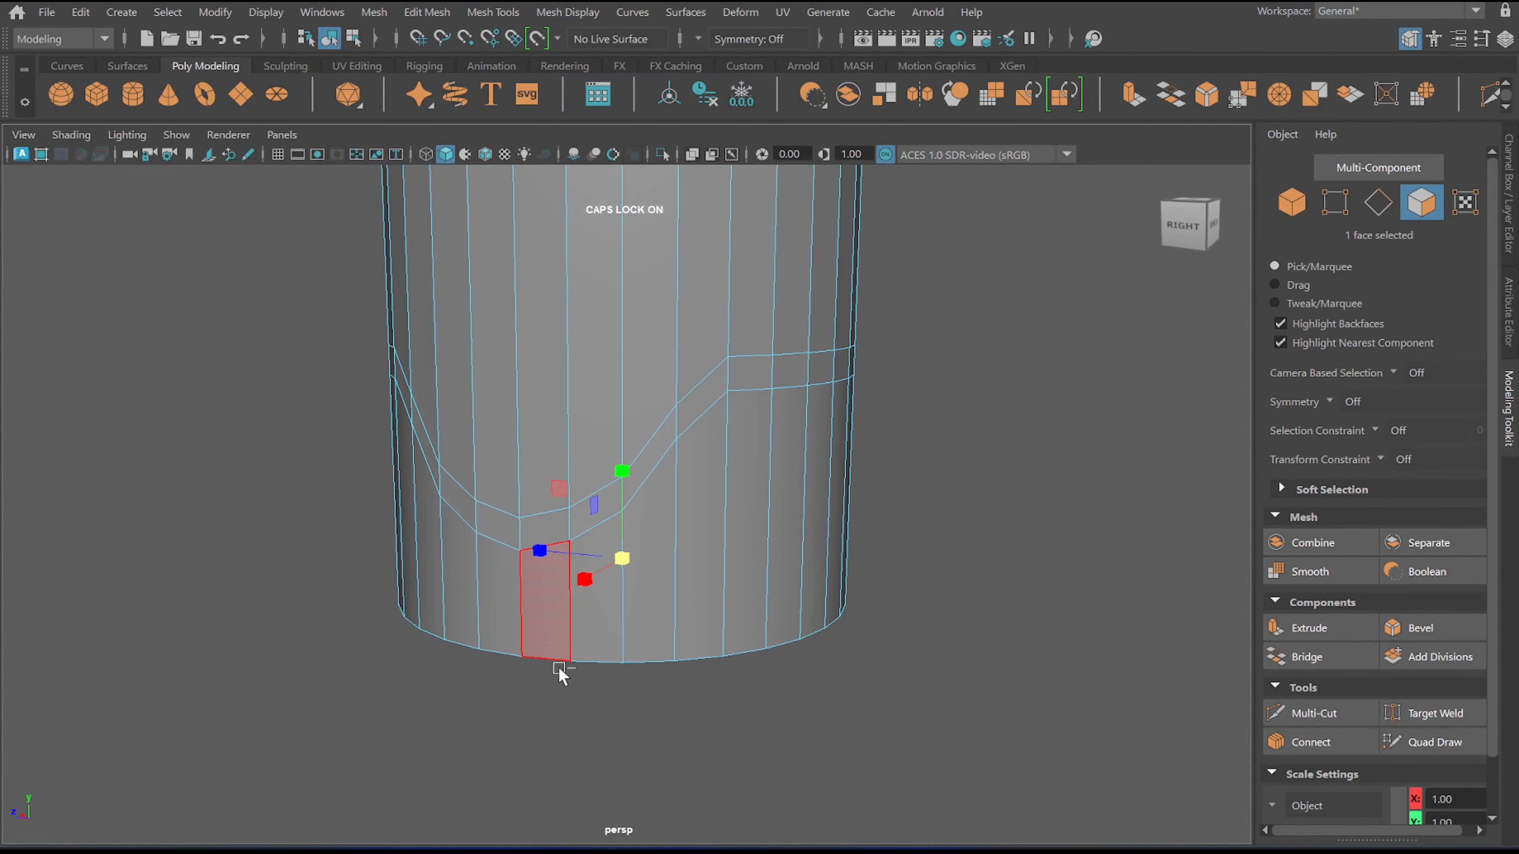
key("ctrl+shift+q")
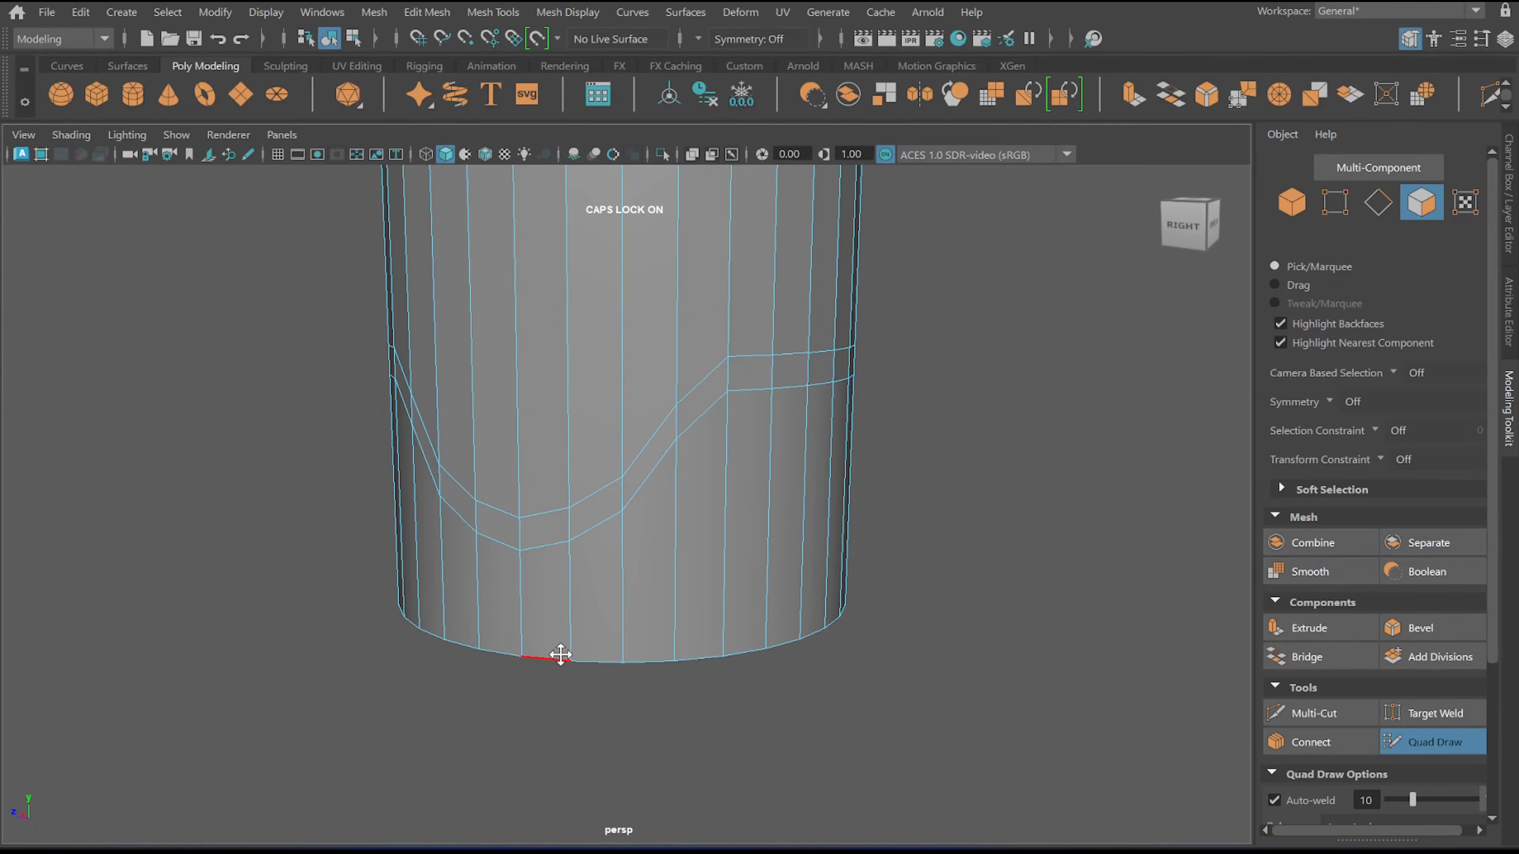
mouse_move(560, 655)
left_mouse_down("alt")
mouse_move(566, 580)
mouse_move(564, 623)
left_mouse_up("alt")
scroll(567, 607, "down", 3)
right_click_drag(571, 614, 569, 239)
key("q")
double_click(570, 622)
key("r")
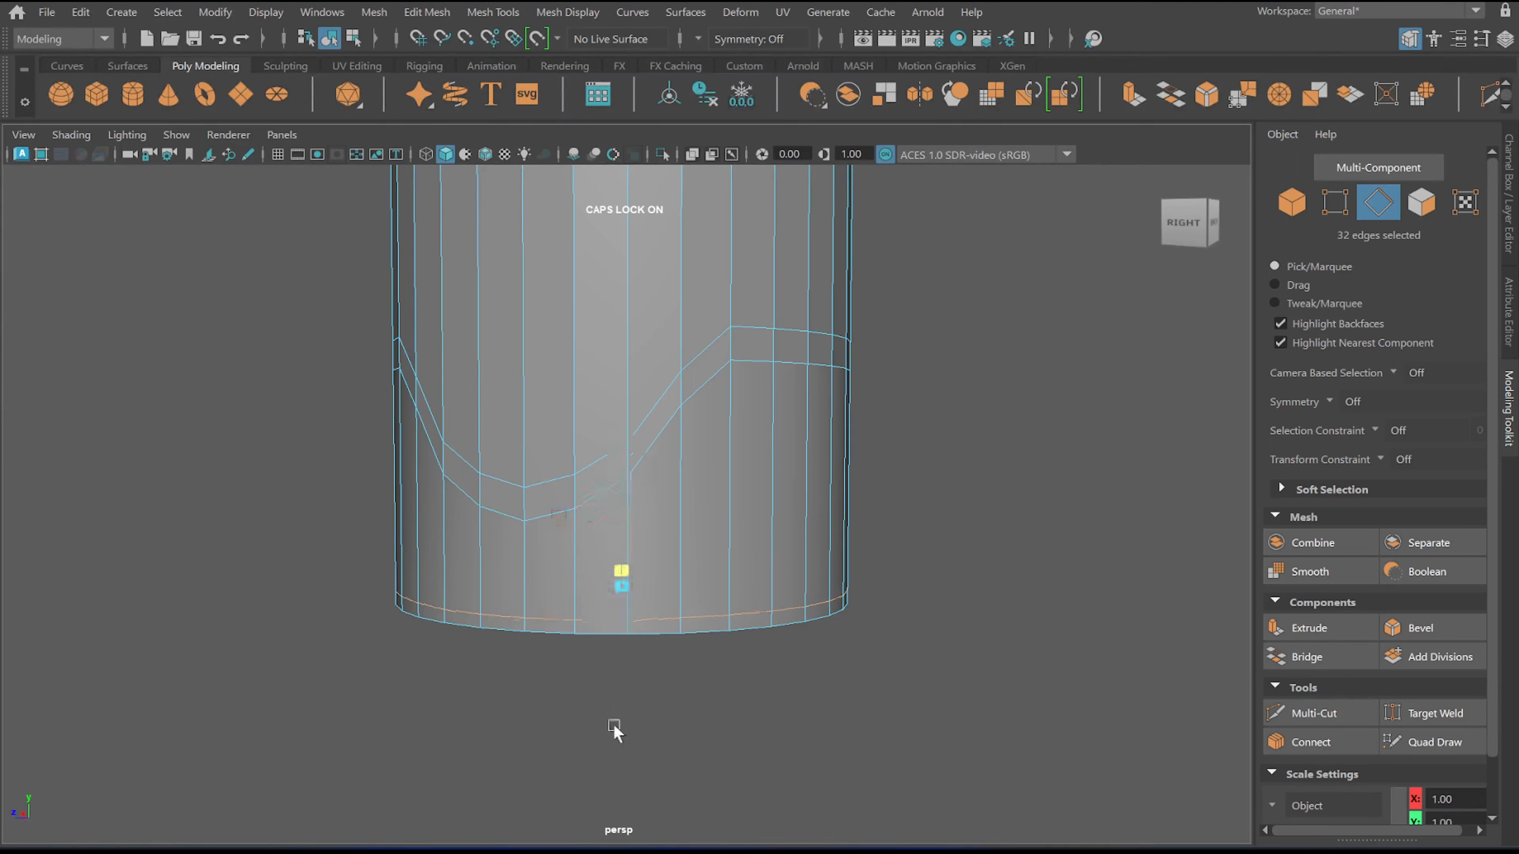
Extrude the cylinder's top border edge loop upward twice to add two more wall sections
scroll(629, 581, "down", 3)
middle_click_drag(625, 498, 616, 595, "alt")
left_click_drag(616, 594, 607, 548, "alt")
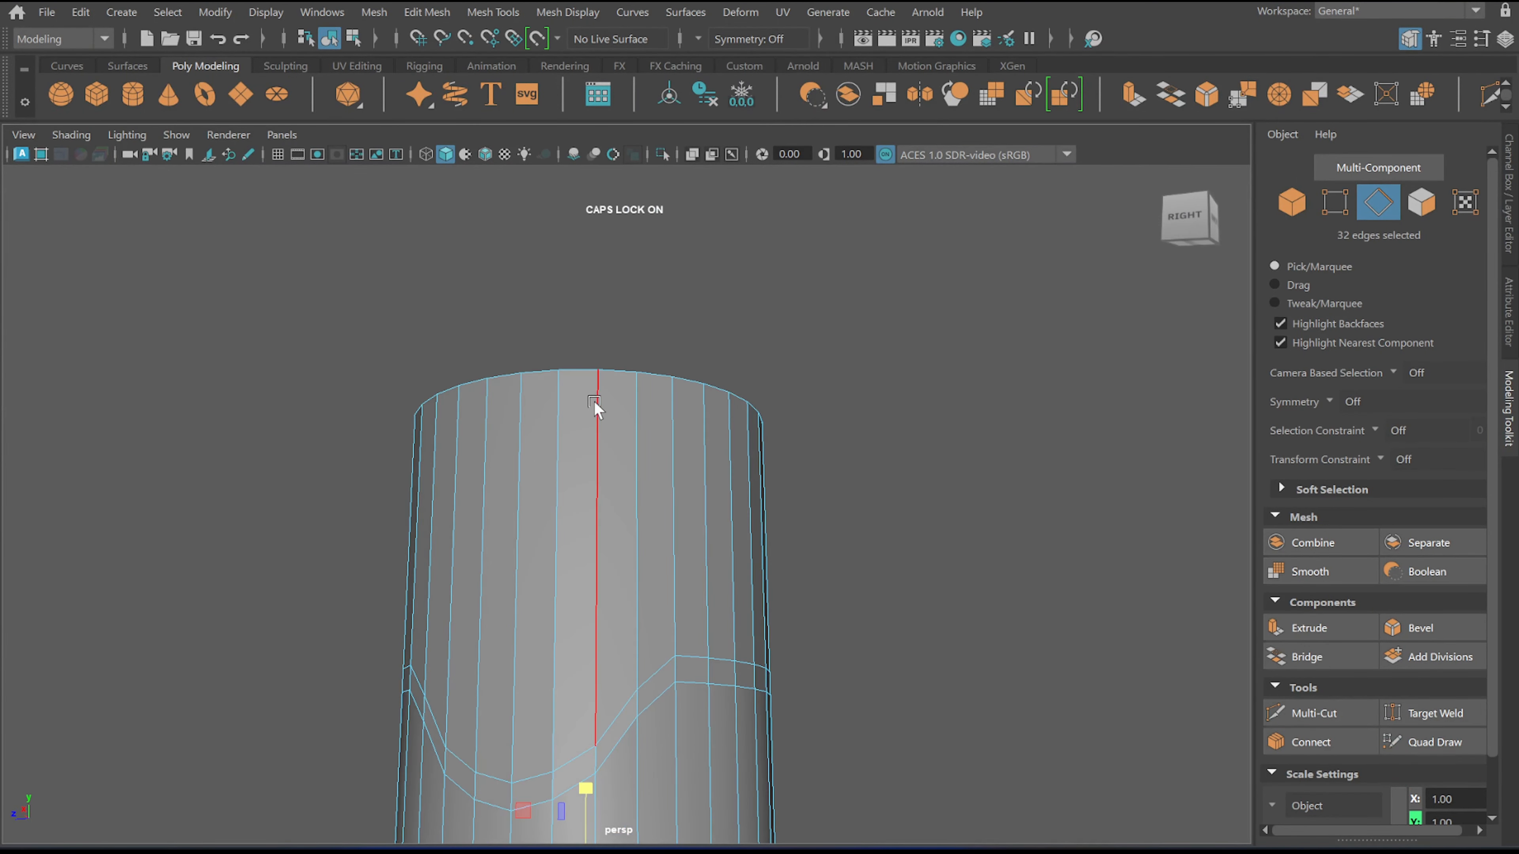
left_click(583, 377)
double_click(583, 375)
key("w")
left_click_drag(583, 363, 577, 480, "shift")
scroll(581, 359, "down", 3)
middle_click_drag(577, 481, 575, 542, "alt")
scroll(575, 541, "up", 3)
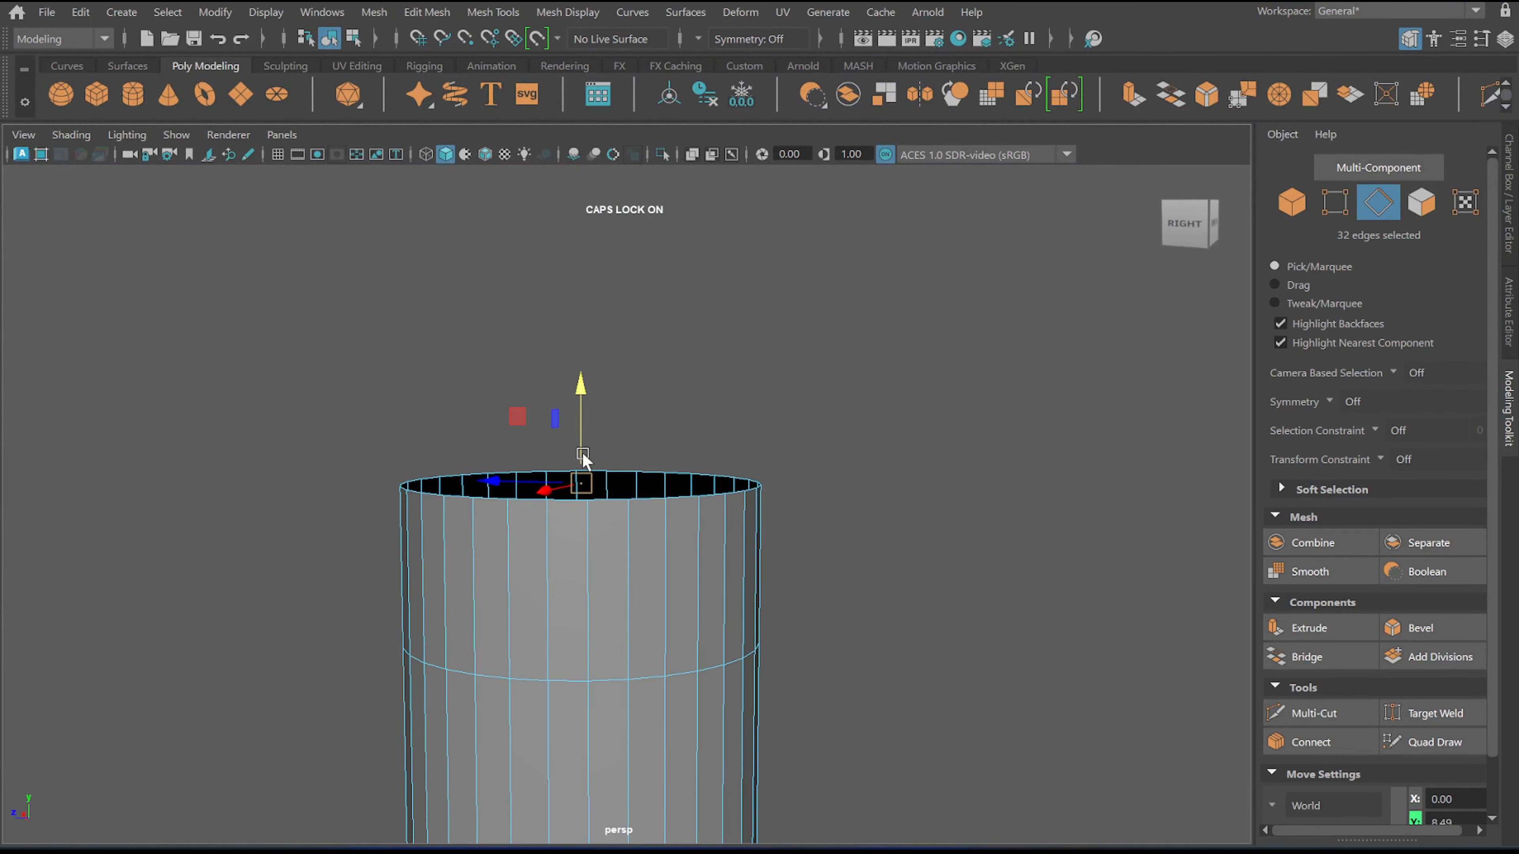
left_click_drag(579, 407, 576, 265, "shift")
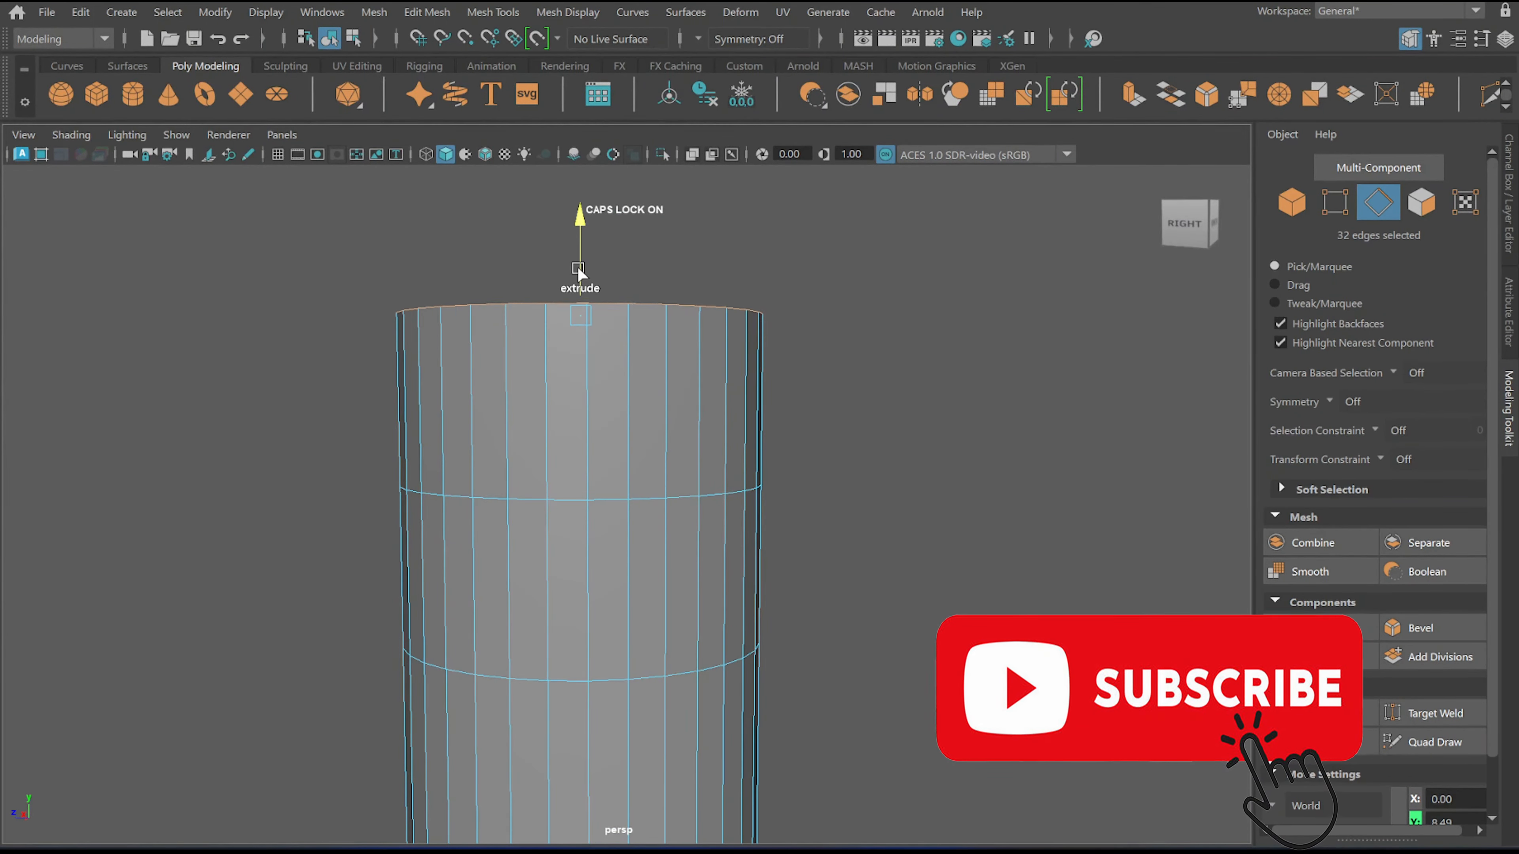
Move the lower horizontal edge loop of the upper wall up close beneath the next loop
left_click_drag(556, 323, 533, 555, "alt")
double_click(561, 695)
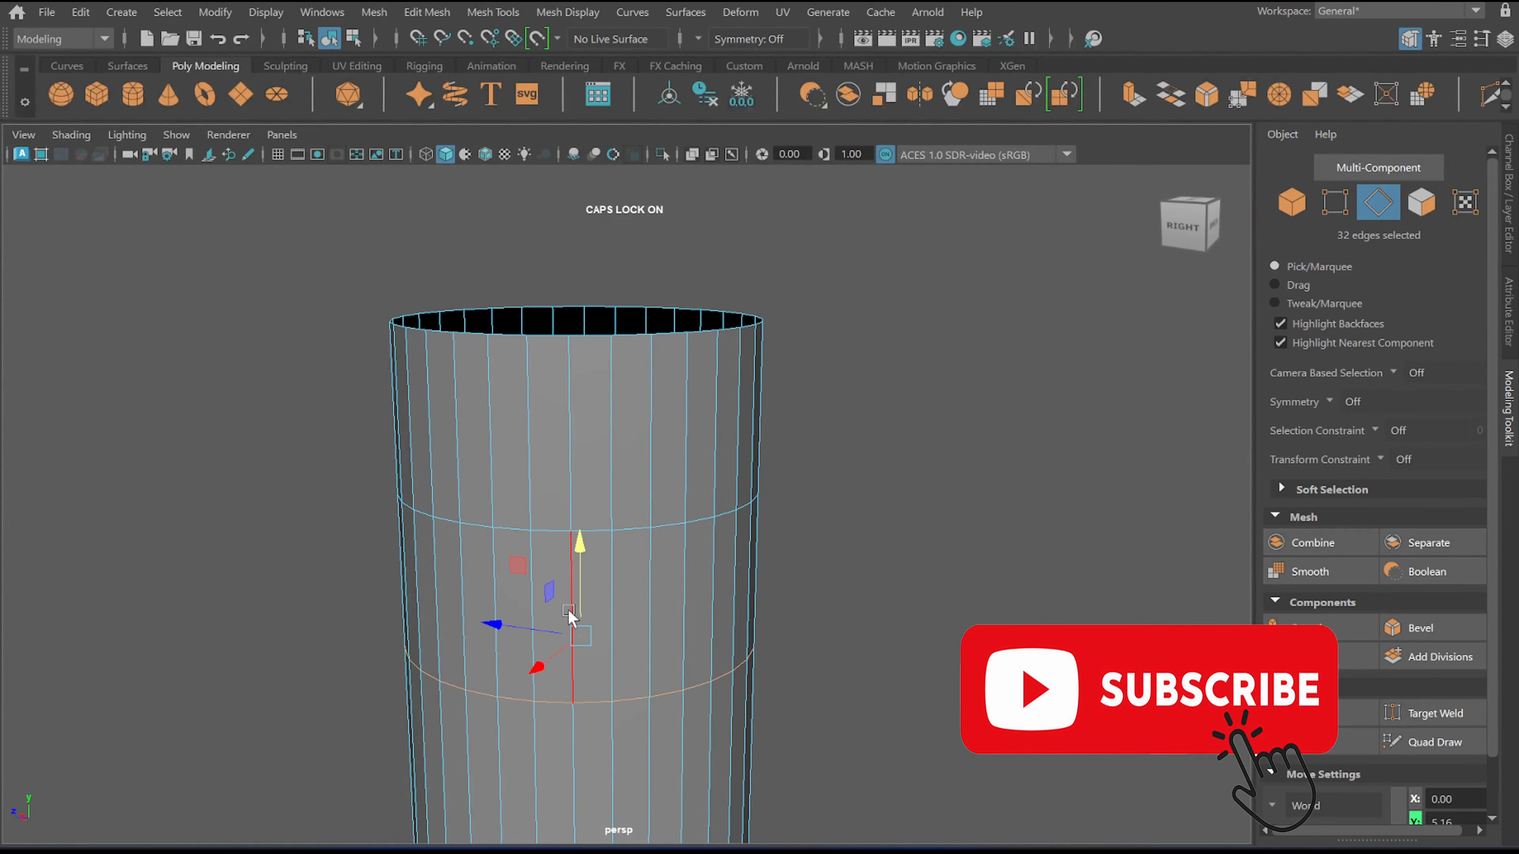
left_click_drag(569, 610, 509, 523)
Extrude the cylinder's top border inward in rings to form a flat shoulder around a smaller opening
double_click(529, 492)
key("r")
left_click_drag(556, 464, 505, 465)
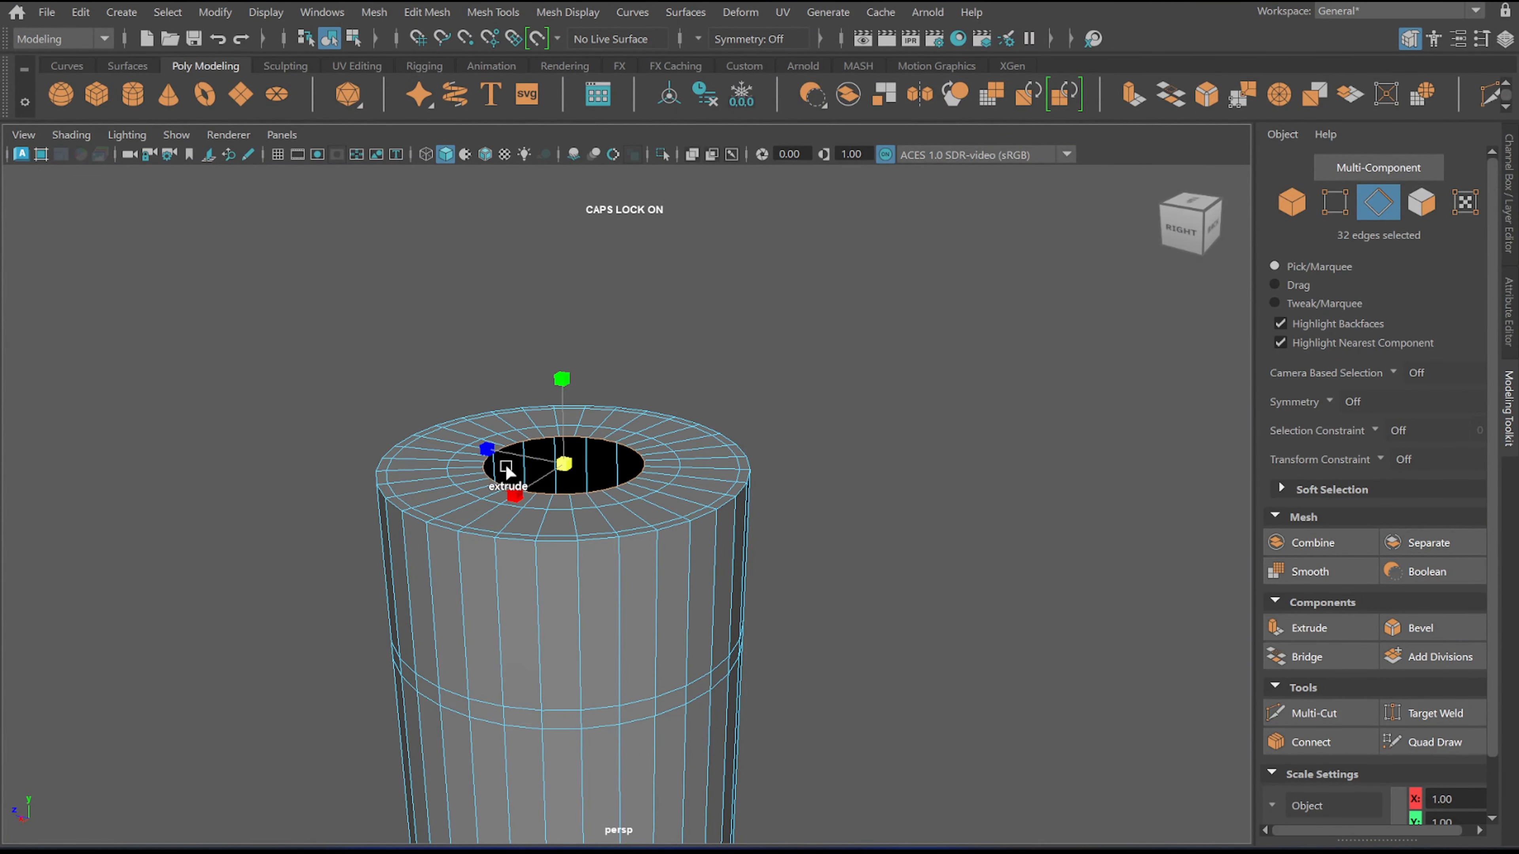
Extrude the shoulder's inner border upward into a narrow neck and continue it into a wider cylindrical head
key("w")
left_click_drag(562, 402, 576, 174, "shift")
scroll(547, 350, "up", 1)
scroll(528, 401, "up", 1)
key("r")
key("w")
middle_click_drag(576, 411, 606, 477, "alt")
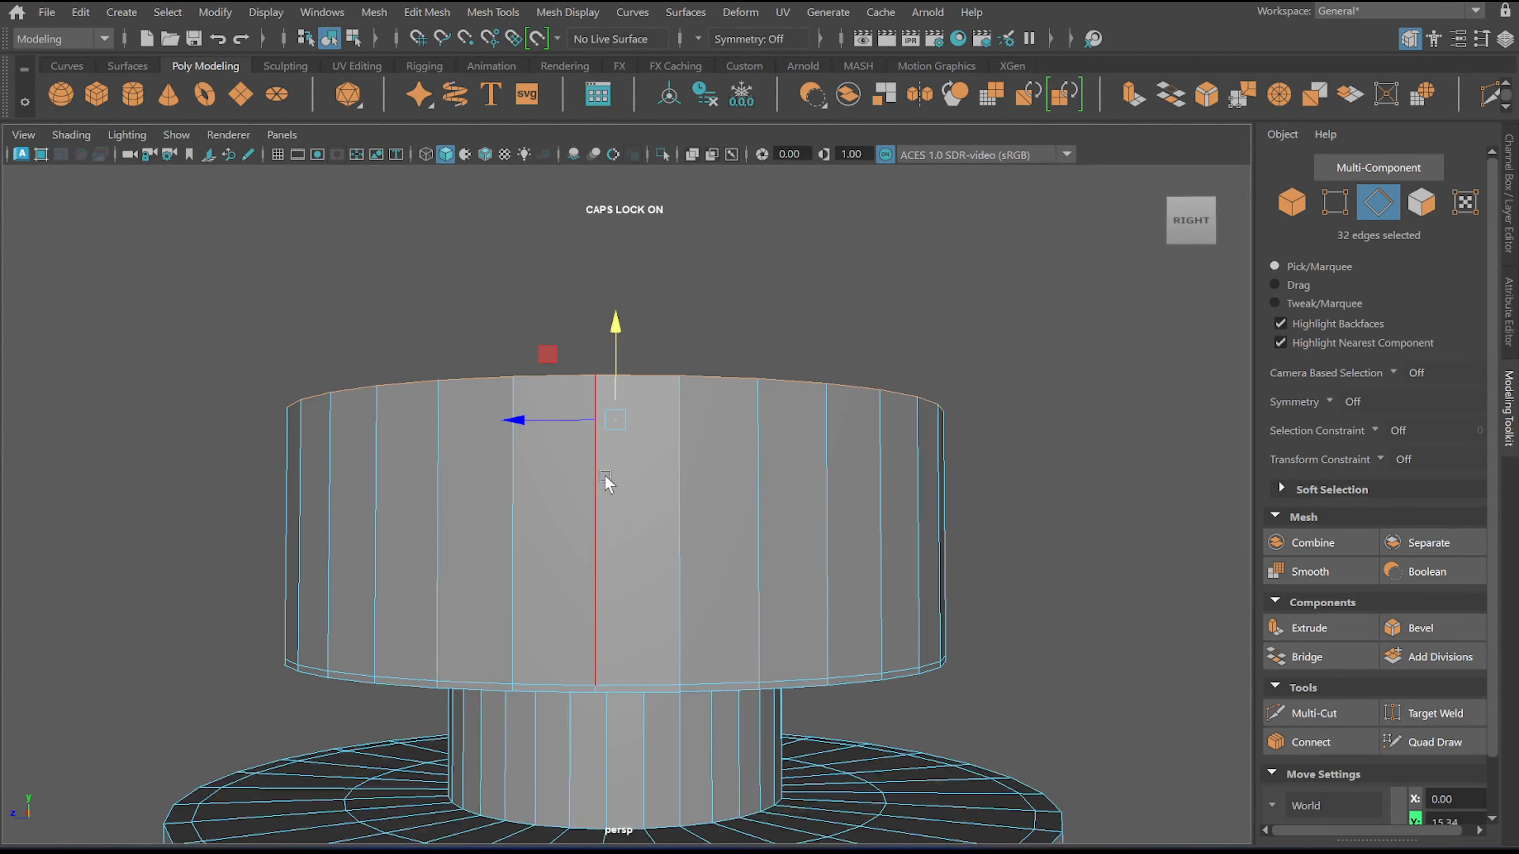
Extrude the head's top border inward in rings to leave a small central hole
left_click_drag(618, 359, 482, 496, "alt")
key("r")
left_click_drag(621, 488, 461, 495, "shift")
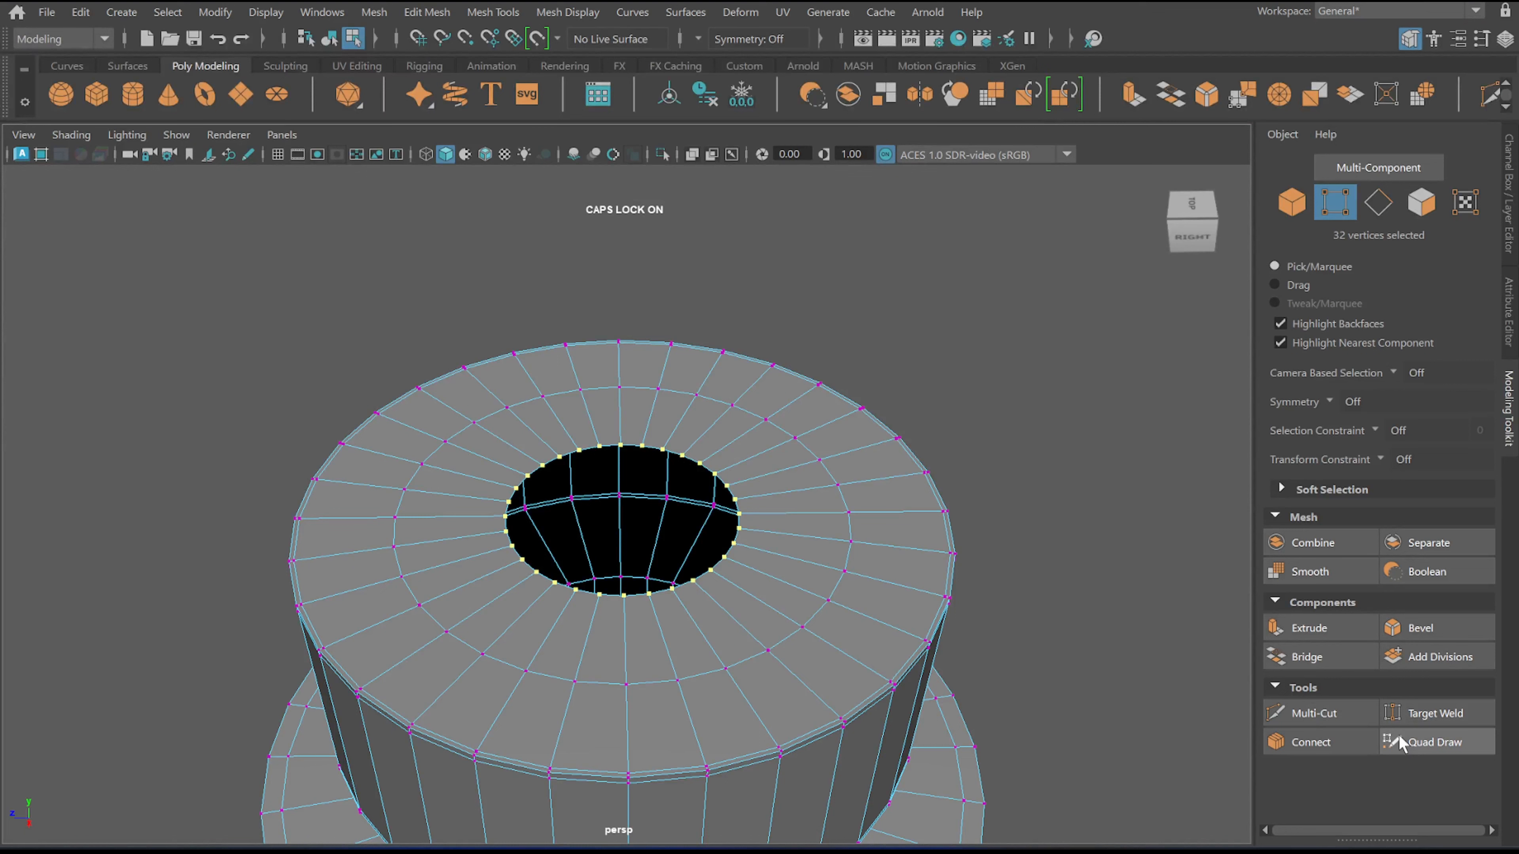
Merge the vertices around the central hole into a single centre point to close the head's top
left_click(1405, 716)
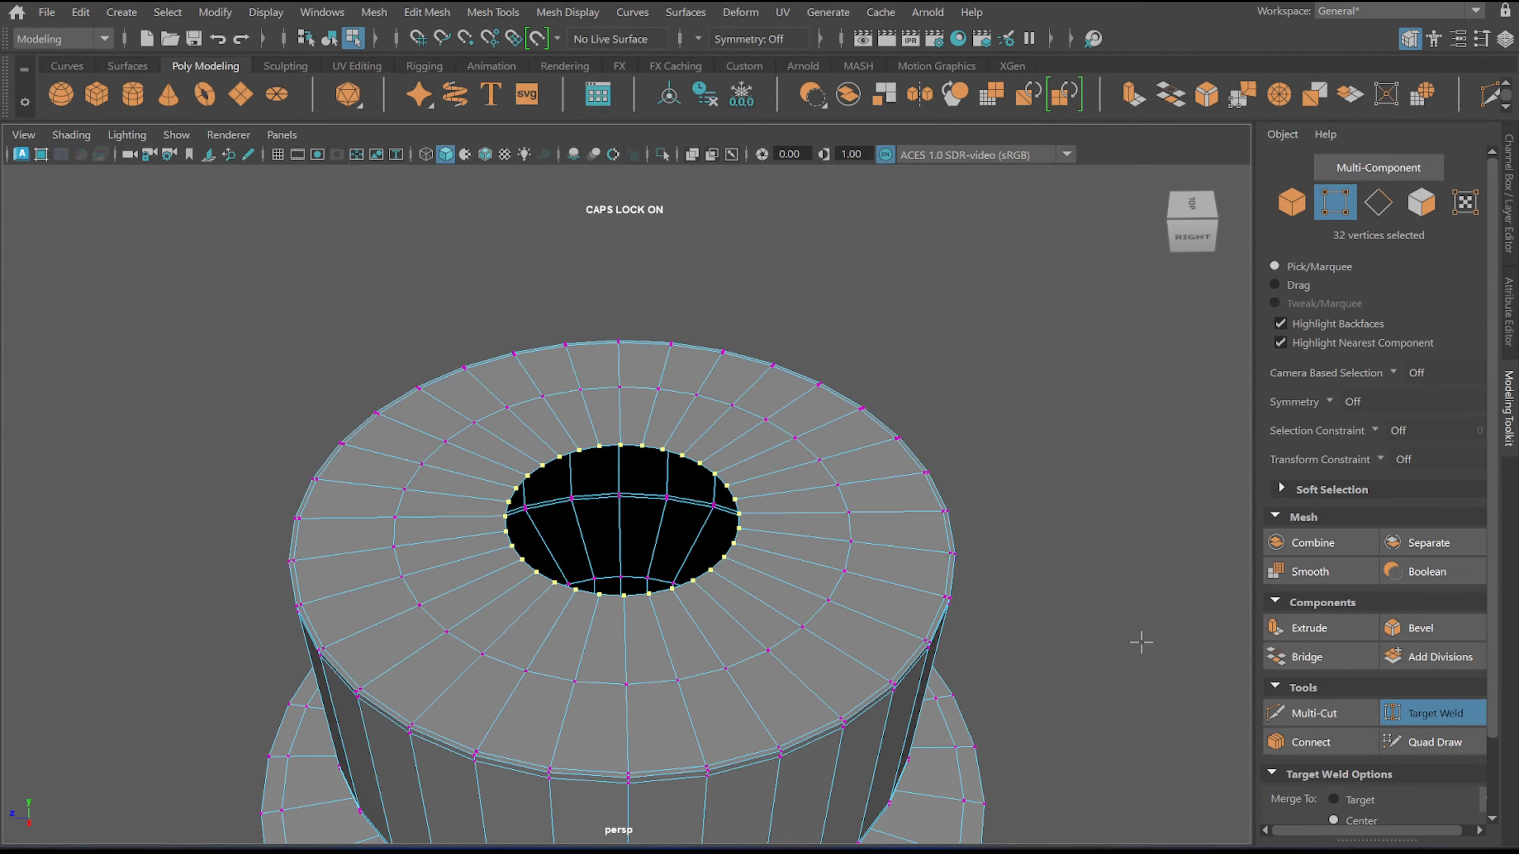
left_click_drag(718, 469, 537, 573)
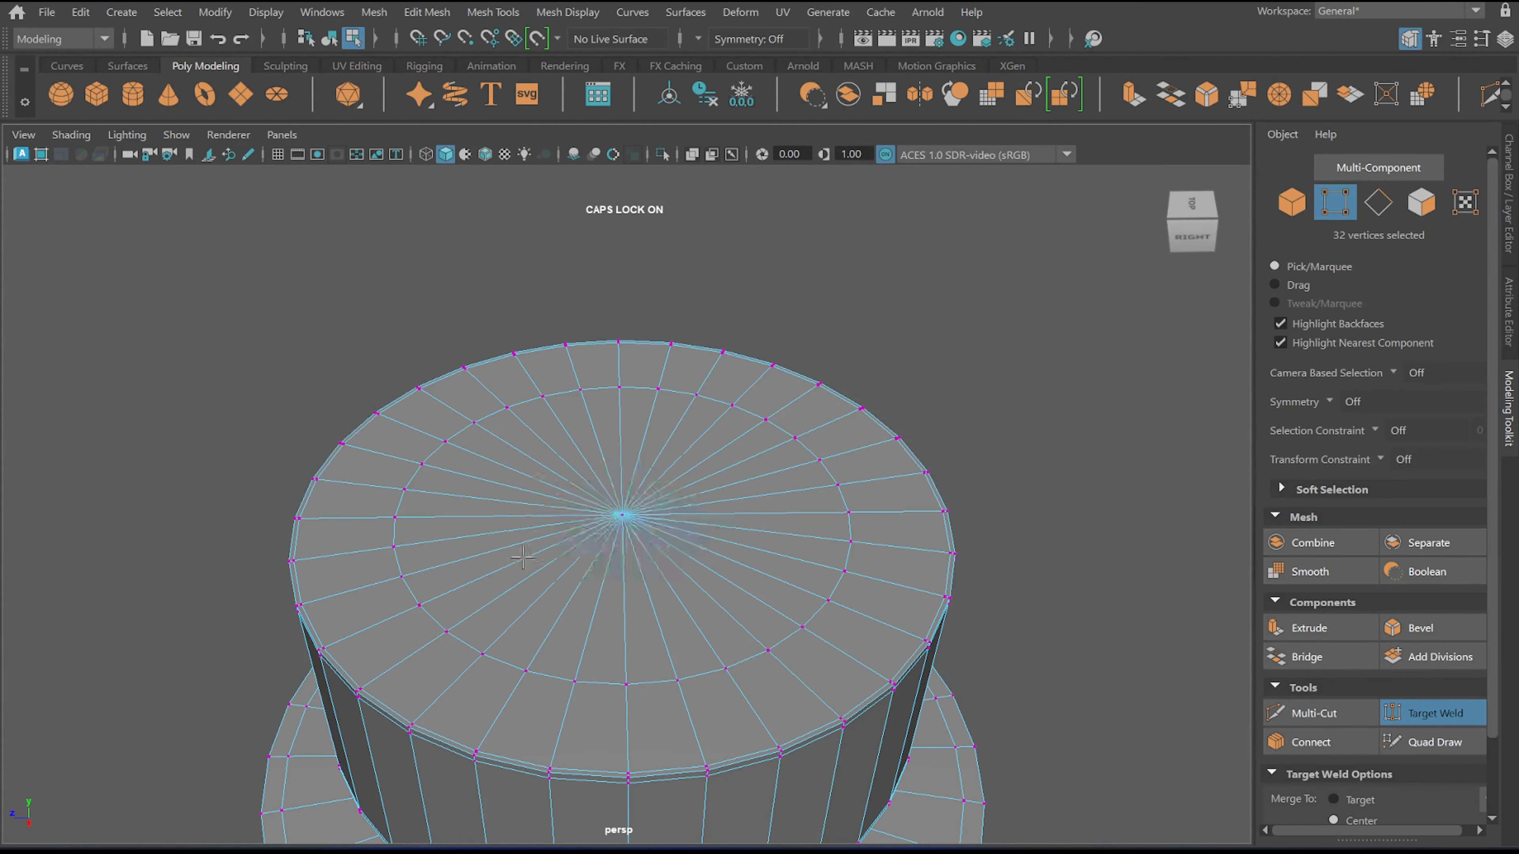
scroll(538, 583, "down", 1)
key("q")
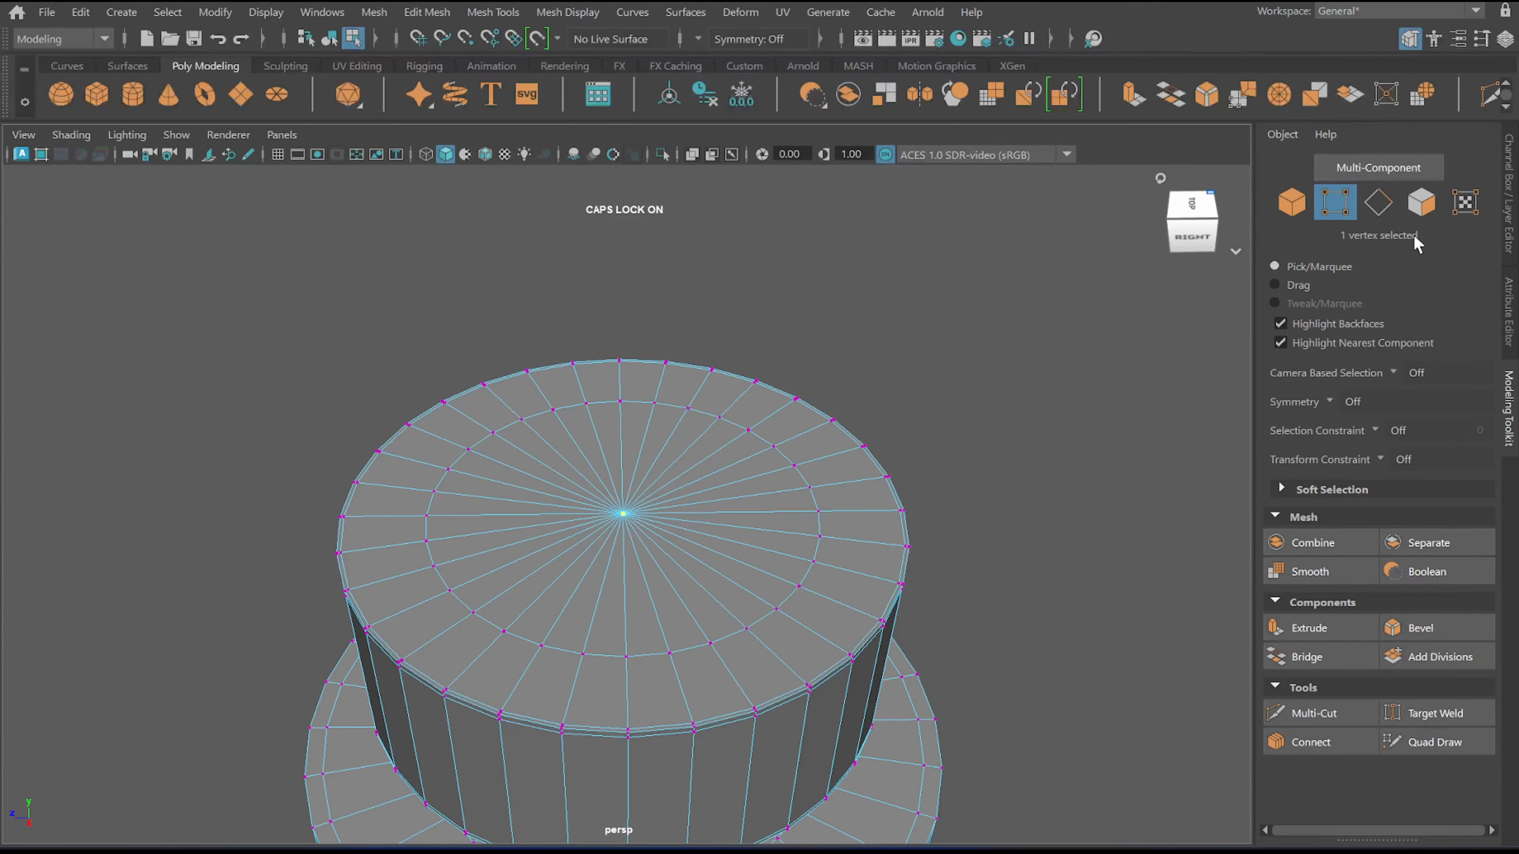
Add a circular edge loop around the centre point of the head's top surface
left_click(1421, 203)
key("r")
middle_click_drag(687, 476, 450, 550)
left_click_drag(417, 590, 458, 550, "alt")
Raise the two inner face rings of the head's top surface into a low circular disc by extruding them upward
left_click(477, 522)
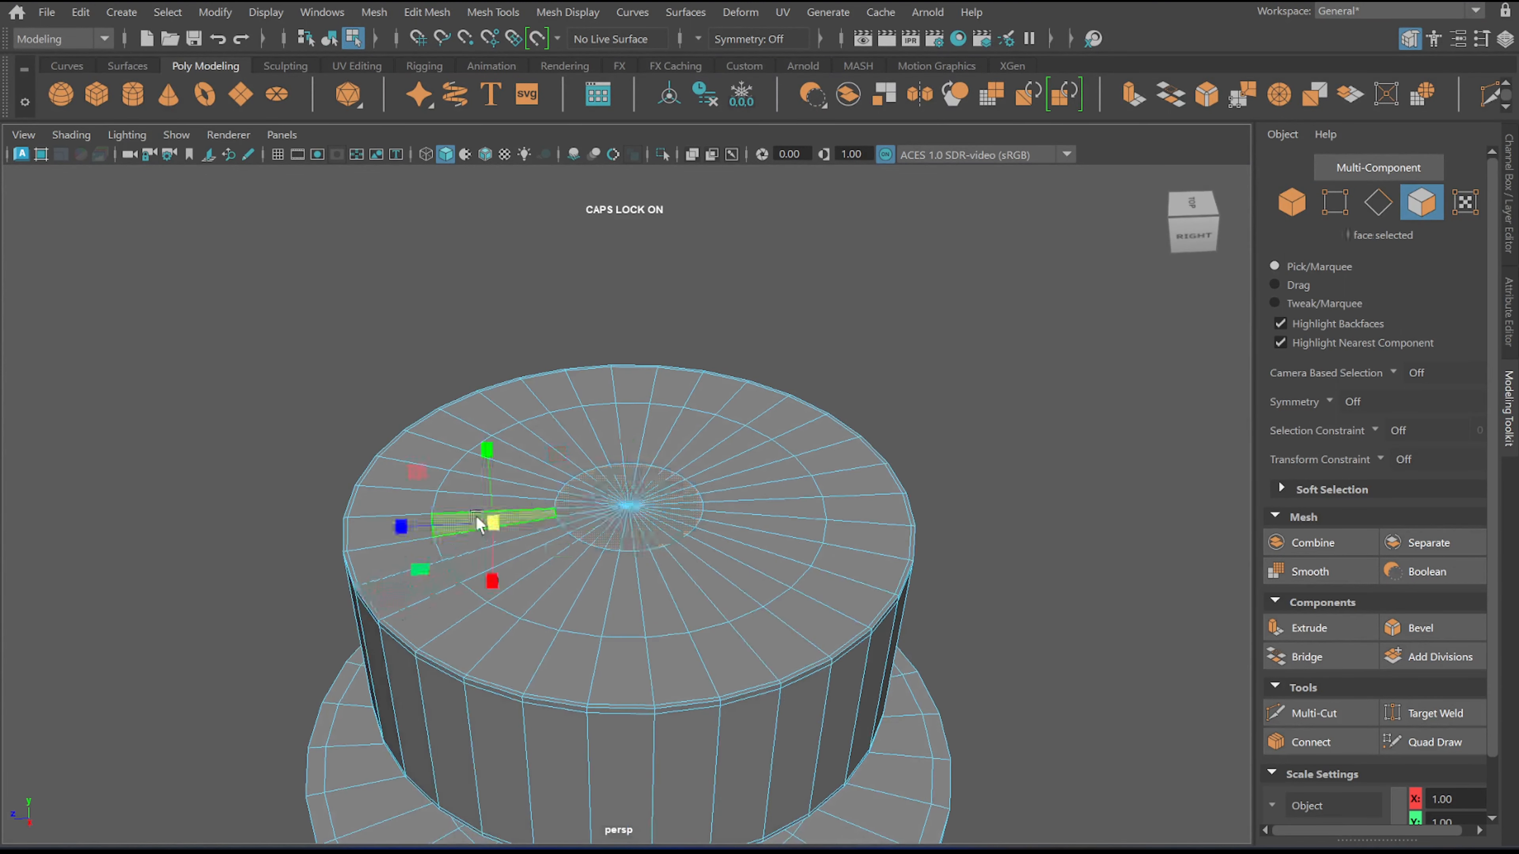
double_click(526, 516)
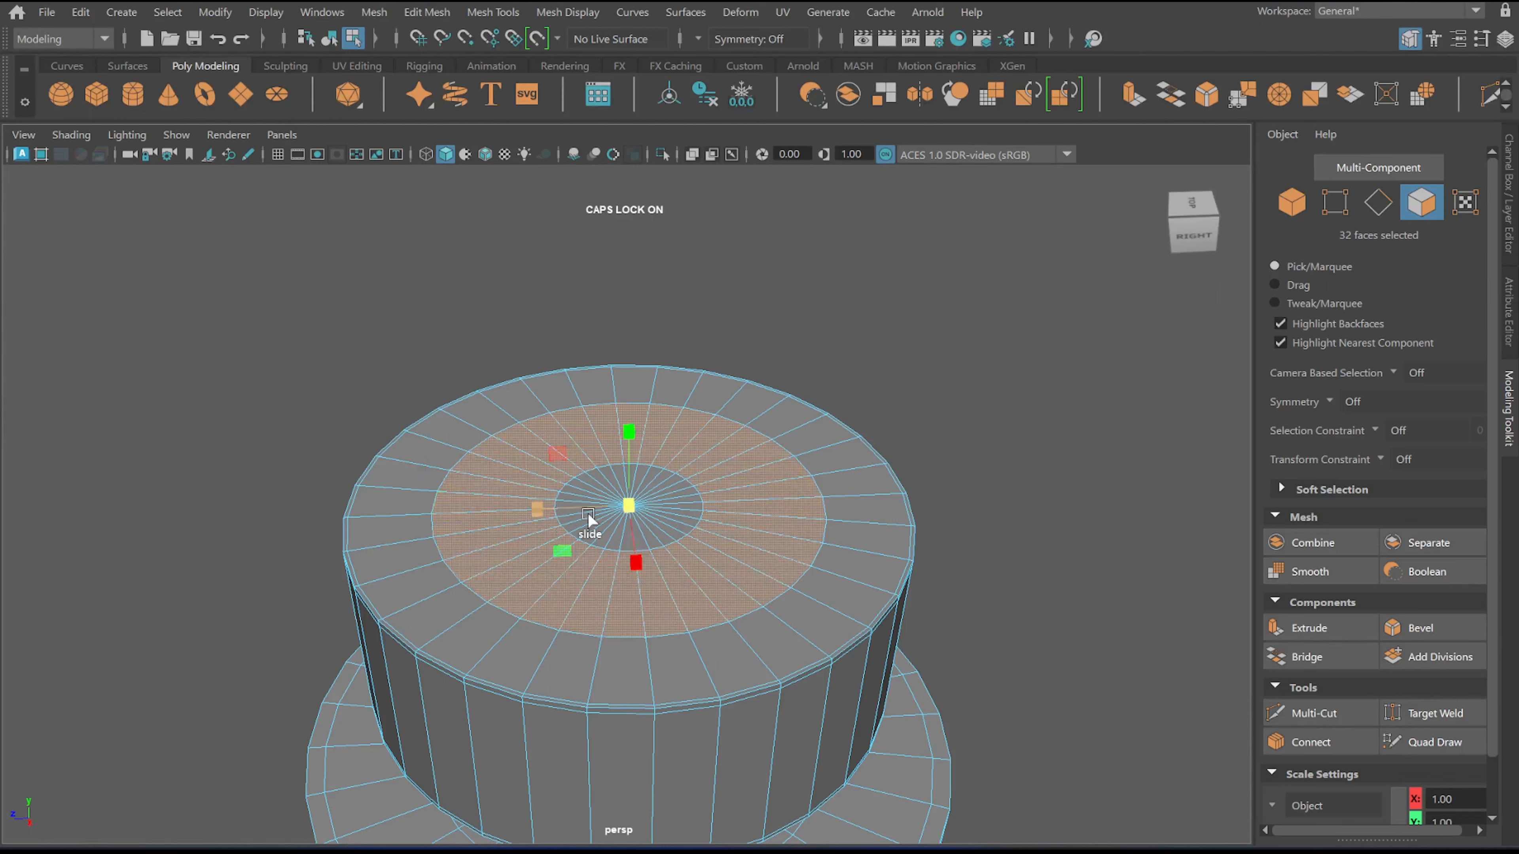
left_click(627, 503)
right_click_drag(627, 503, 589, 479)
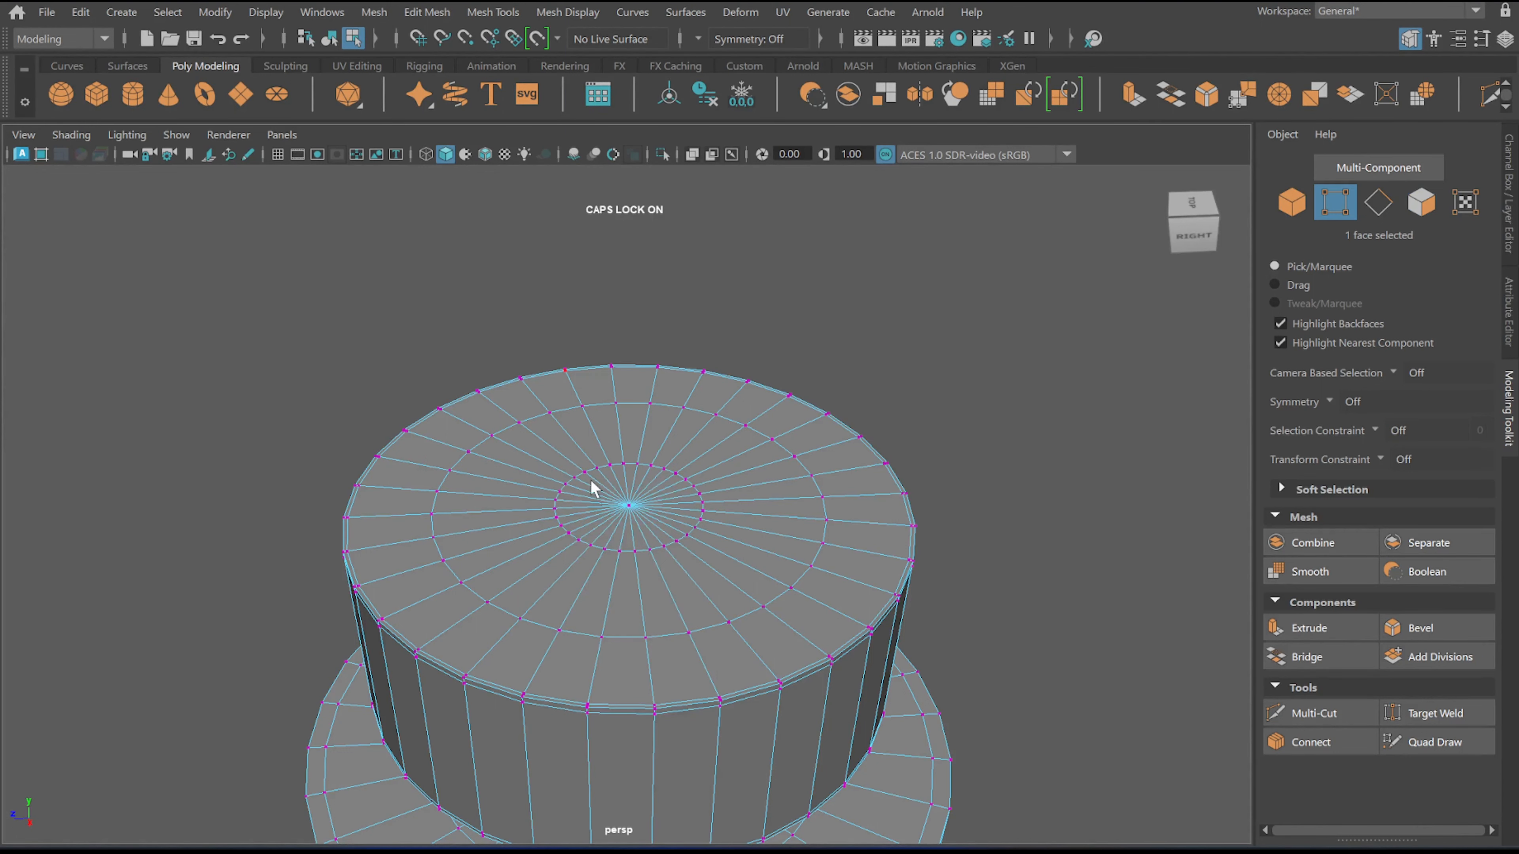
left_click(628, 504)
left_click(1427, 210)
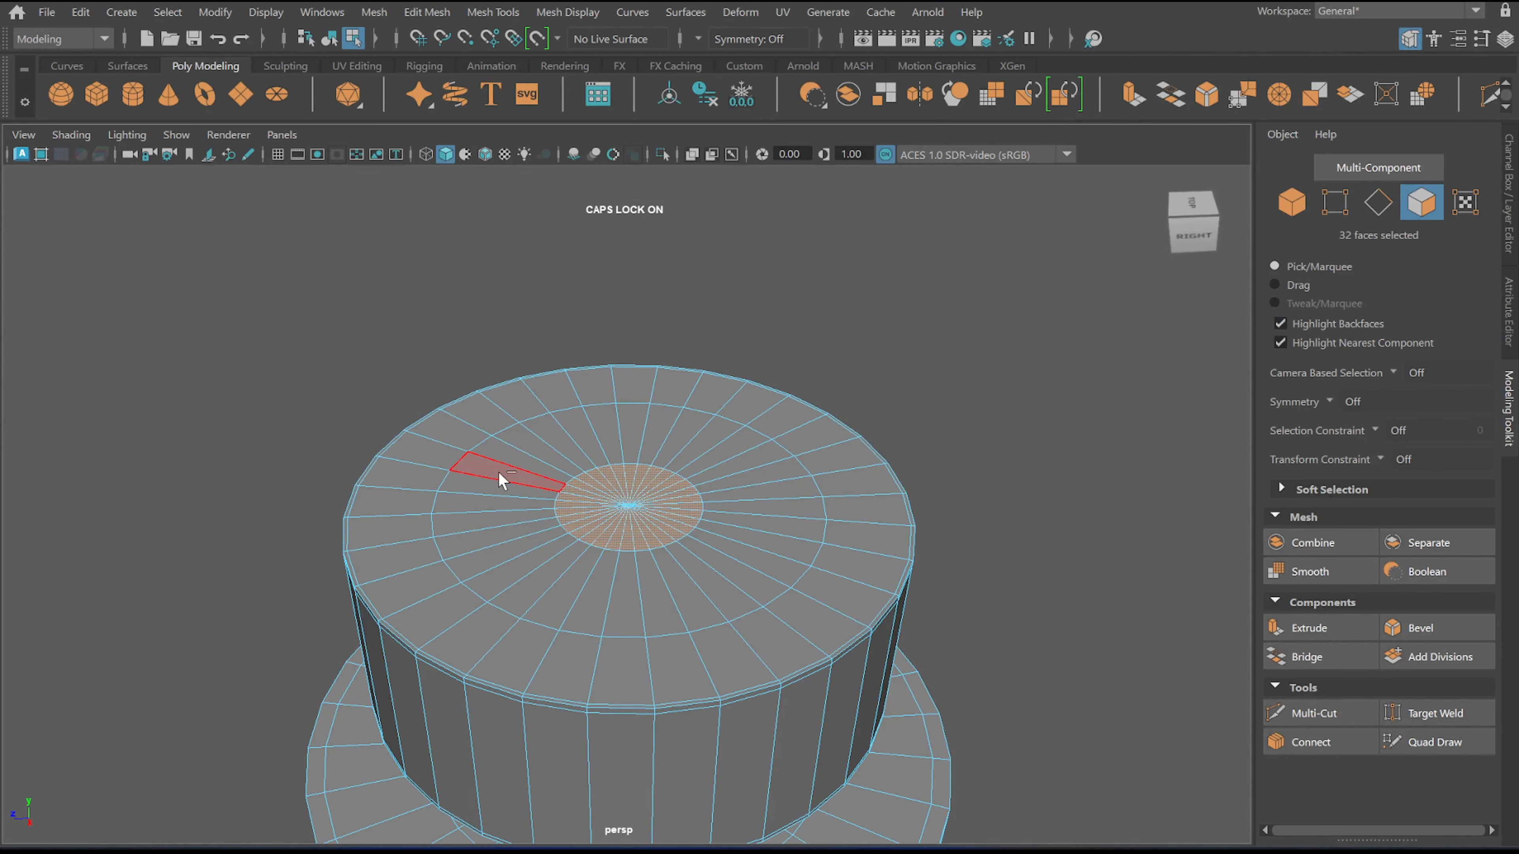
left_click(498, 472, "shift")
double_click(494, 481, "shift")
key("w")
left_click_drag(628, 439, 631, 420, "shift")
scroll(570, 526, "up", 3)
left_click_drag(569, 529, 578, 523, "alt")
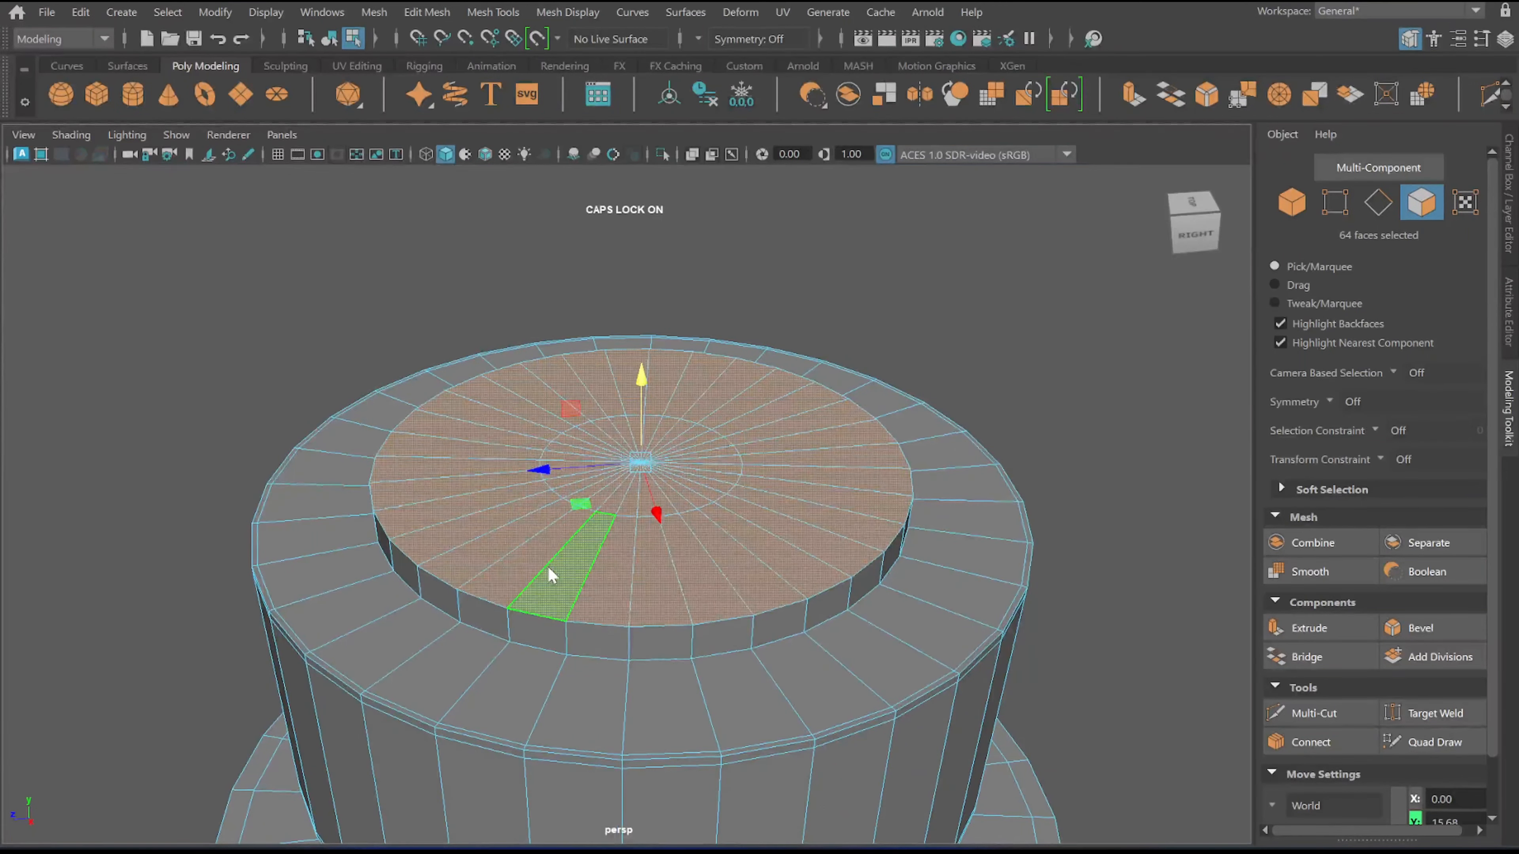
Connect the vertical edges around the raised disc's side with 2 segments and scale the new loops apart vertically towards its edges
right_click_drag(532, 349, 515, 238)
left_click(516, 237)
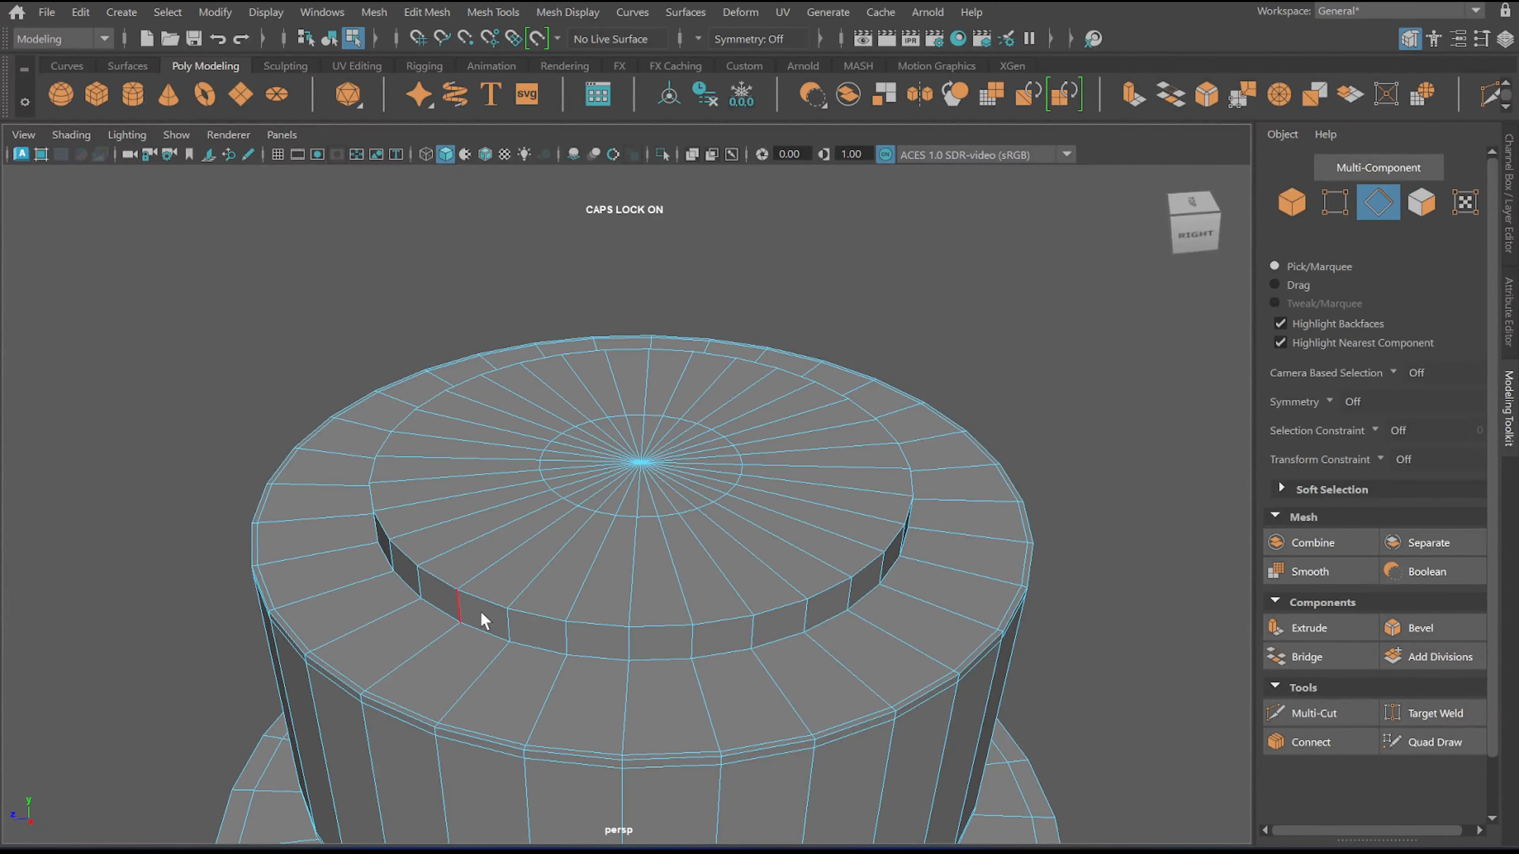
left_click(505, 624)
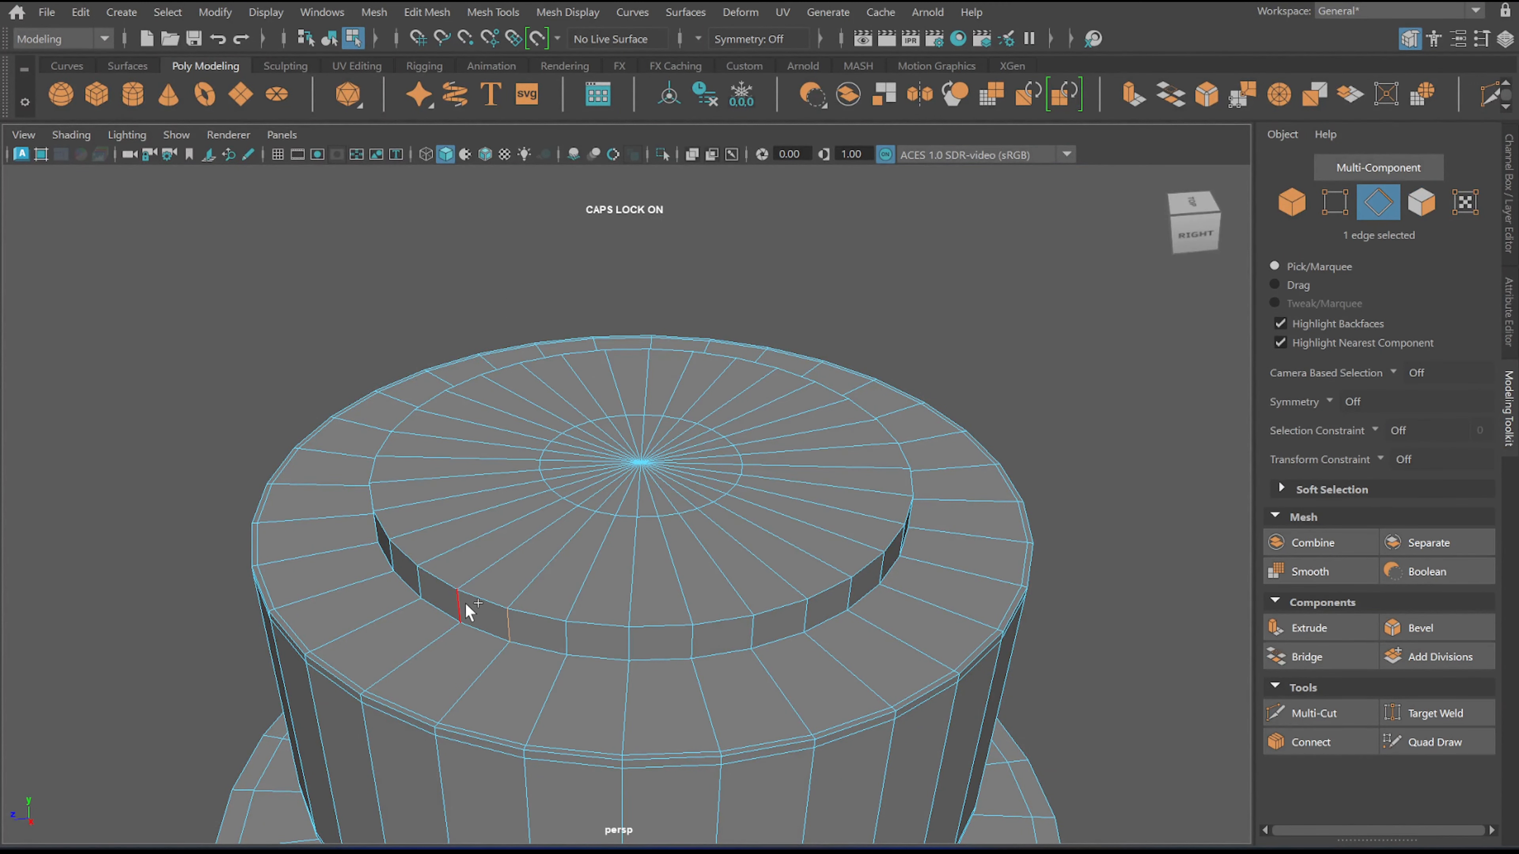
double_click(465, 605, "shift")
left_click(1327, 742)
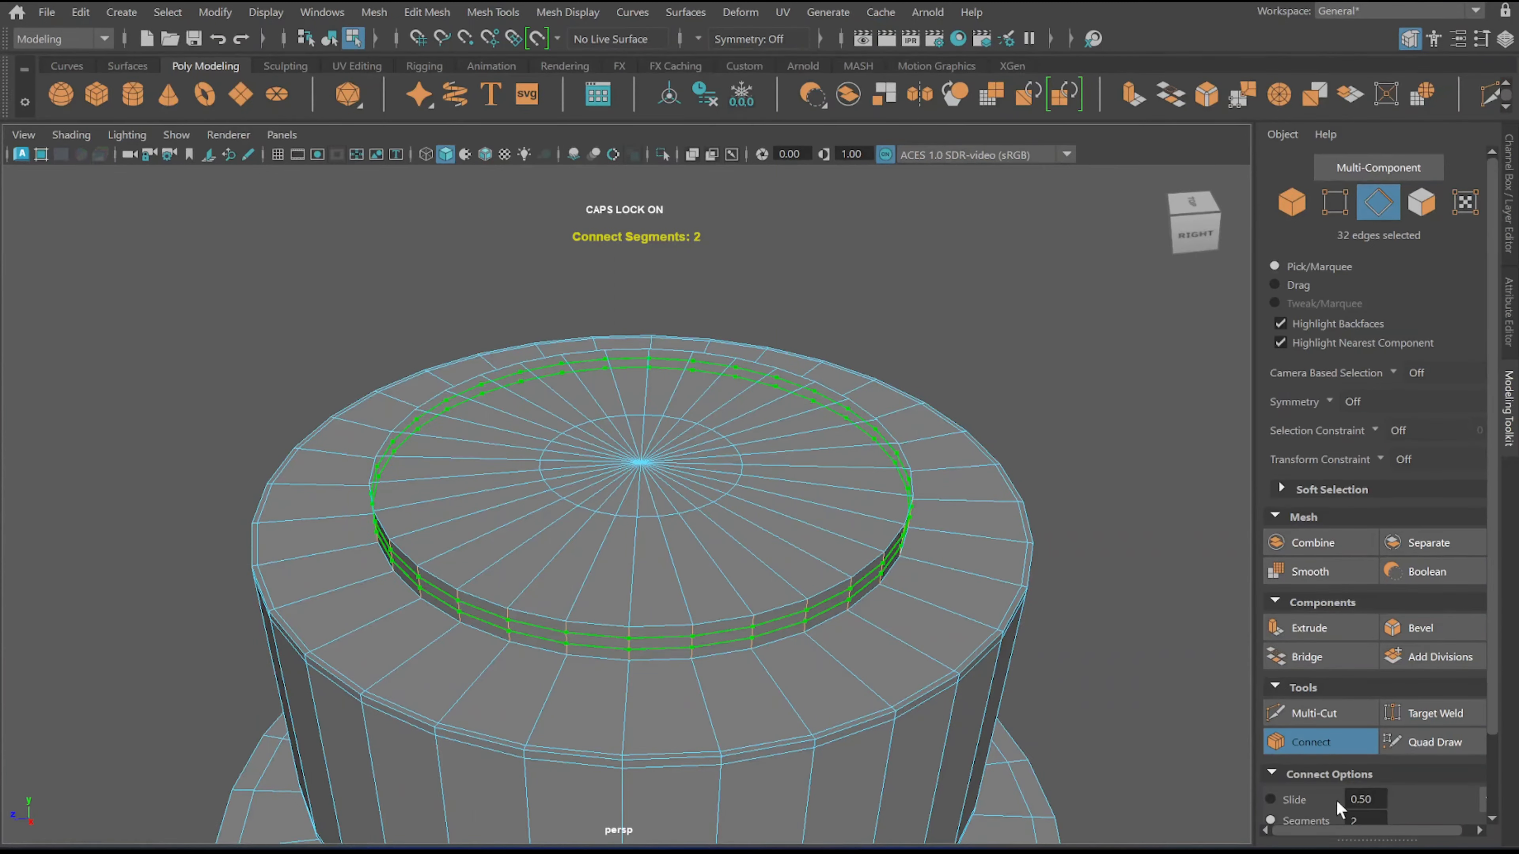
key("r")
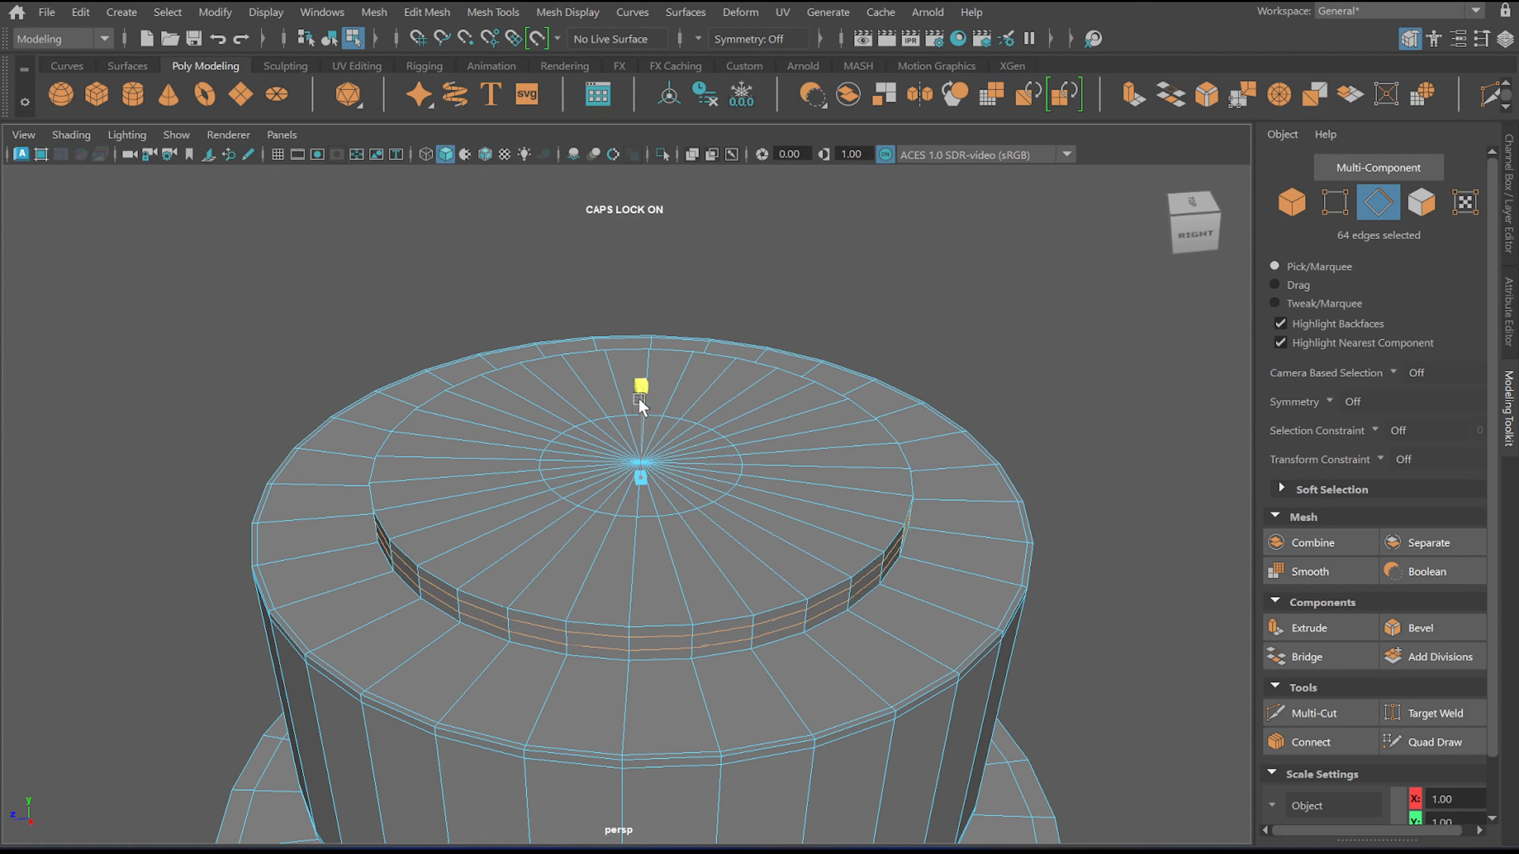
left_click_drag(638, 397, 630, 362)
Connect the outer radial edges of the disc's top with 1 segment and scale the new loop outward towards the rim
left_click(480, 563)
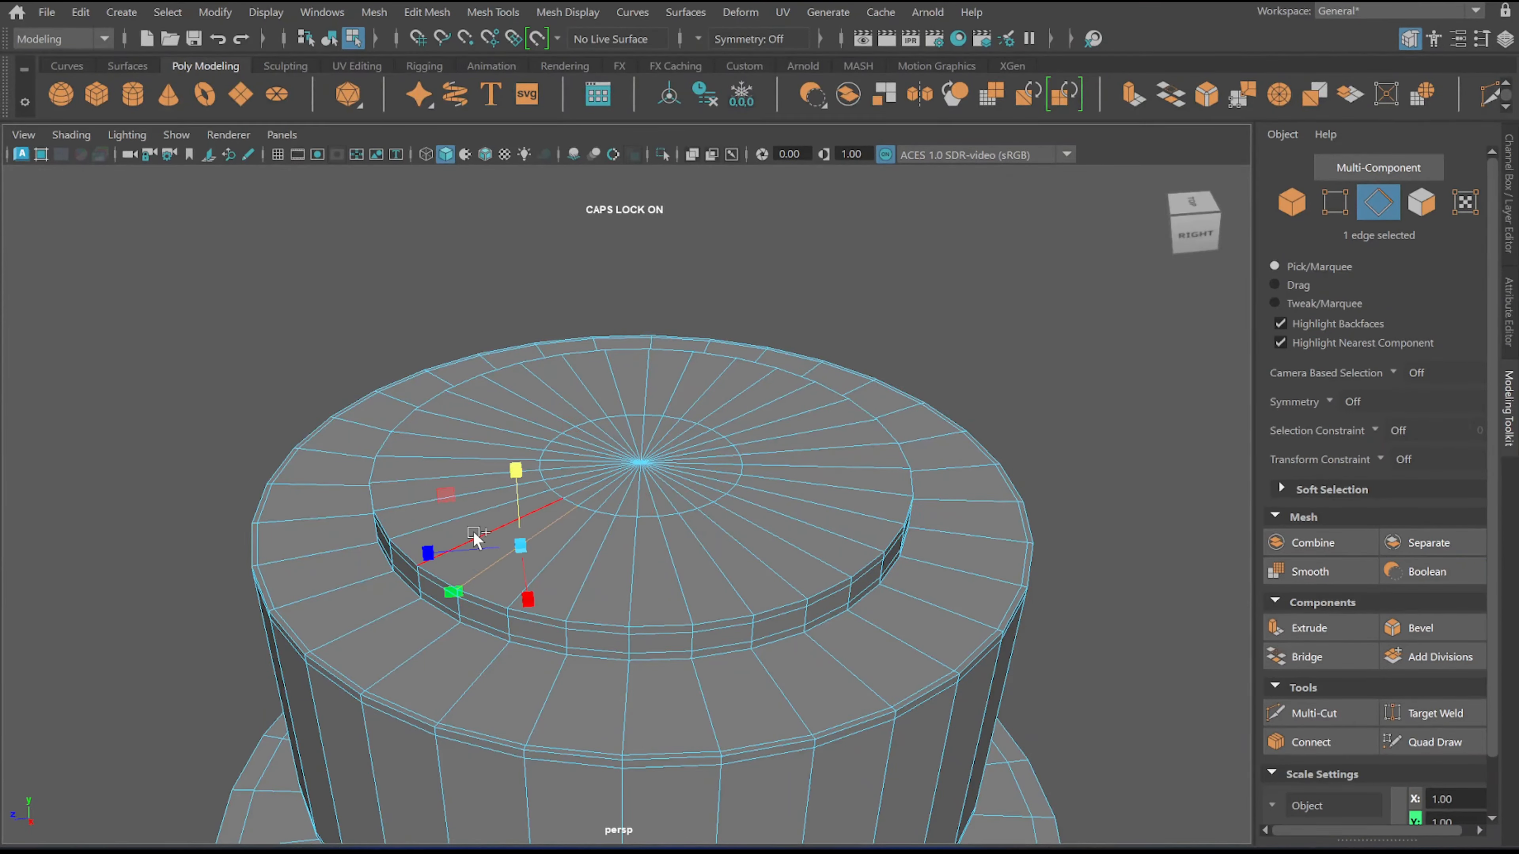
double_click(488, 539, "shift")
left_click(1306, 745)
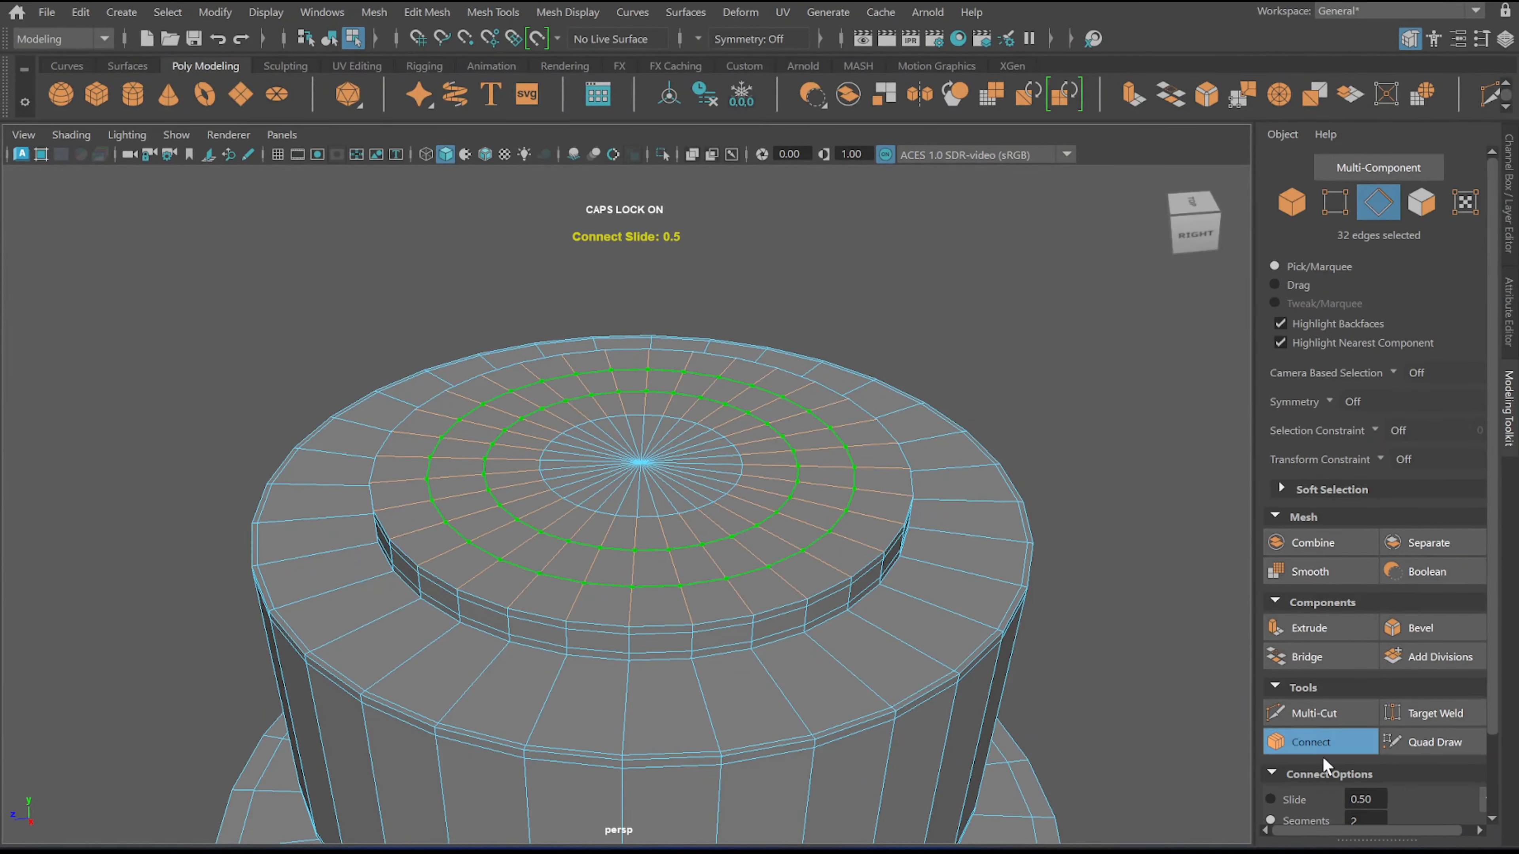
key("Return")
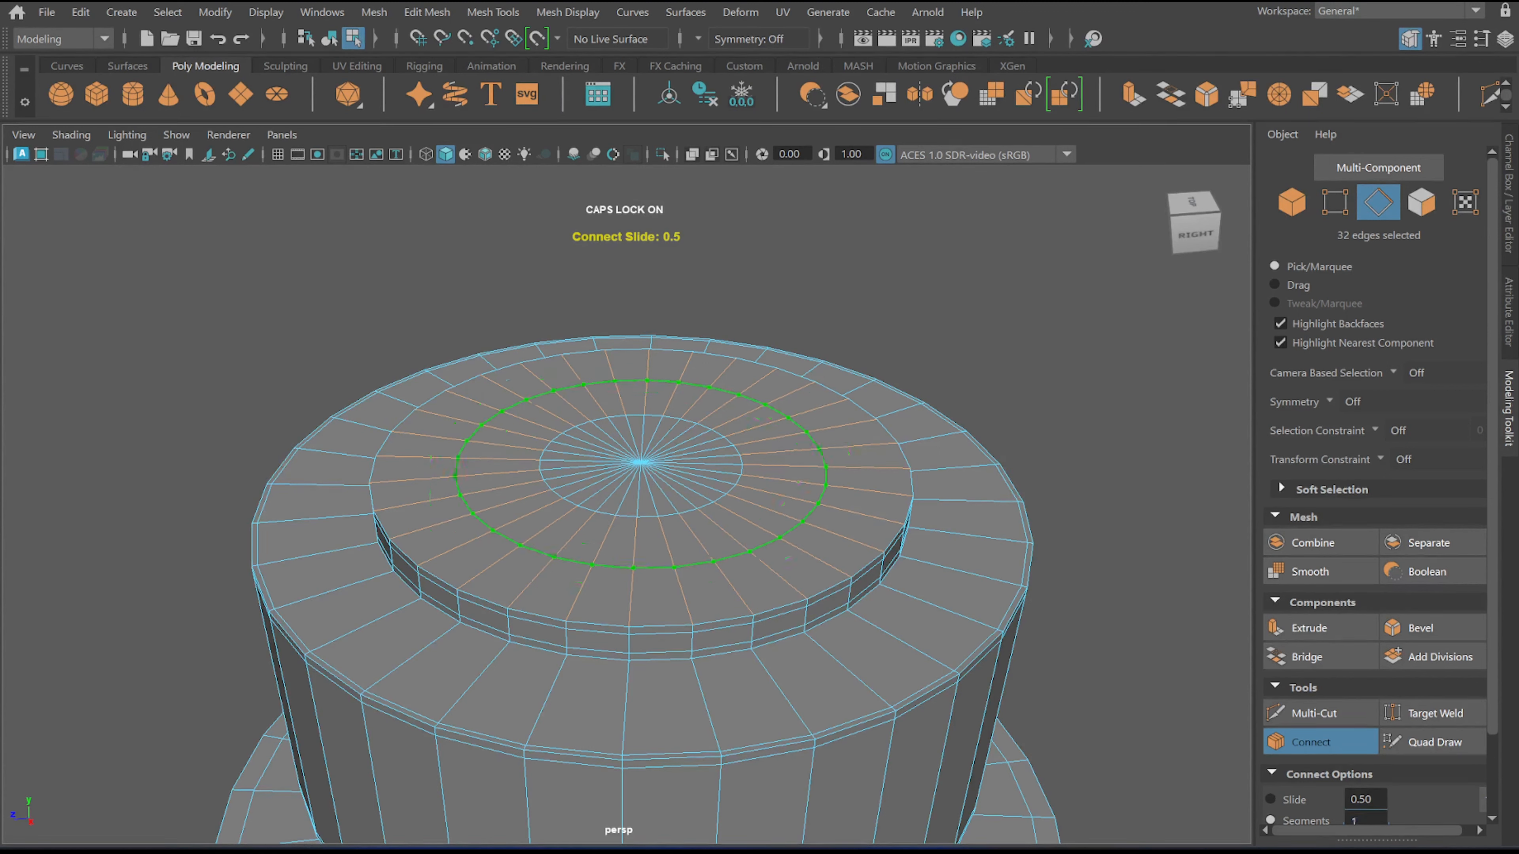
key("r")
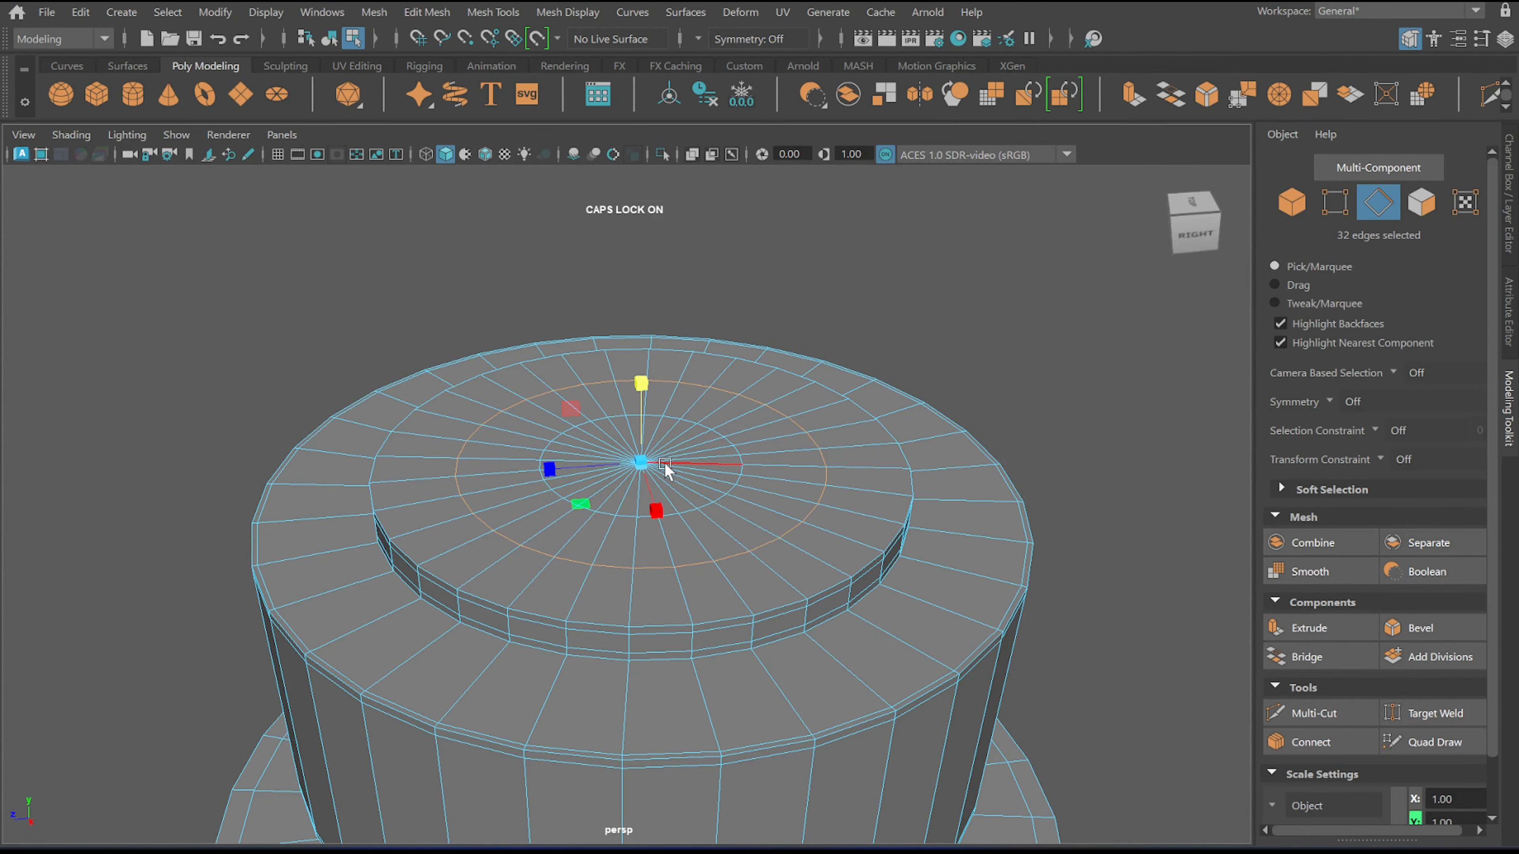
left_click_drag(641, 462, 600, 613)
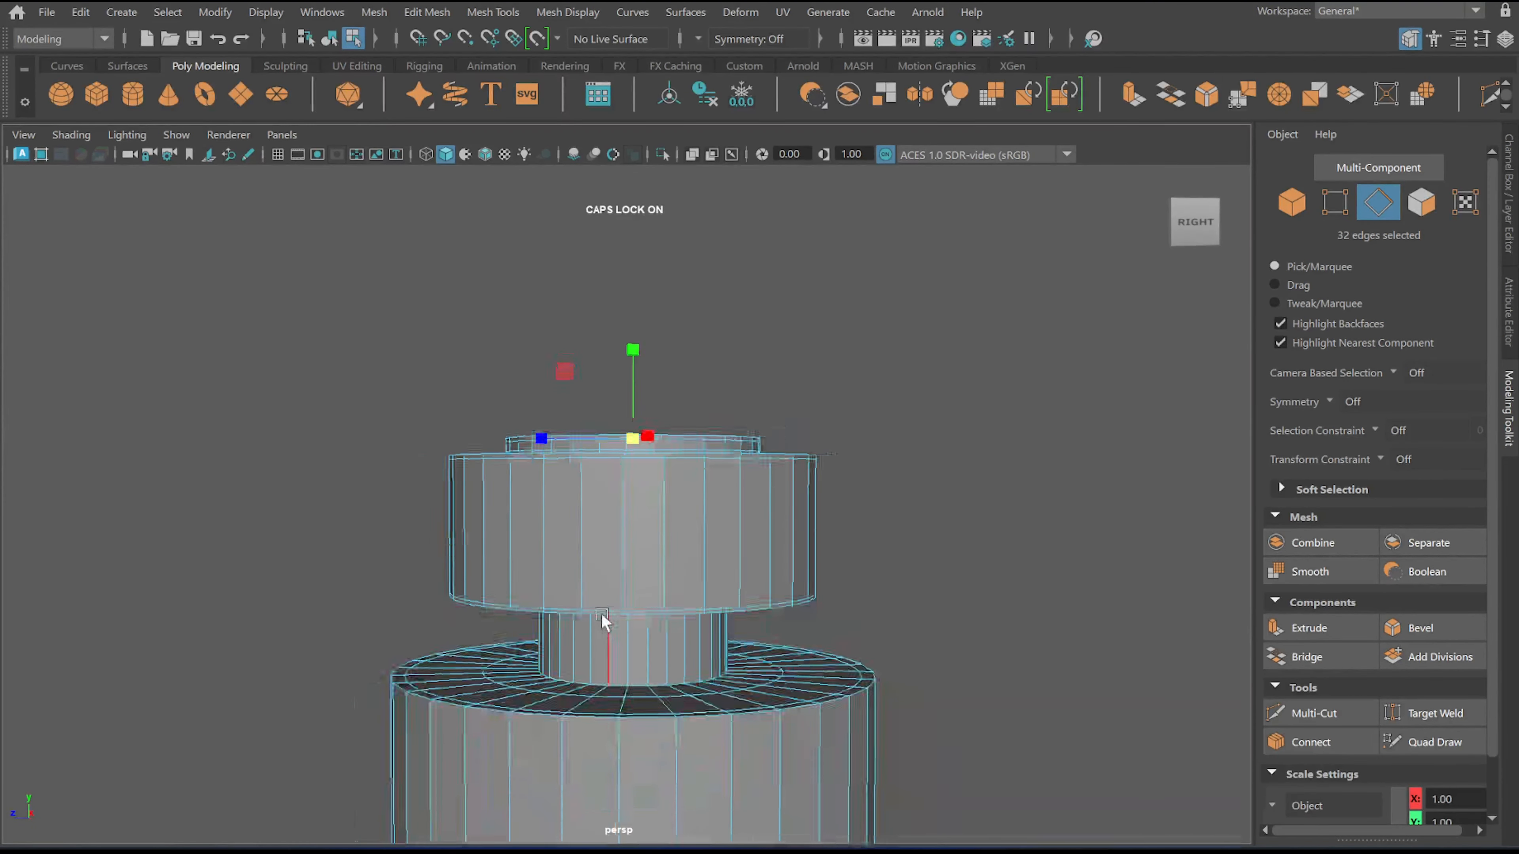
Connect the neck's vertical edges with 2 segments and scale the two loops apart vertically towards the neck's ends
scroll(604, 617, "up", 4)
left_click_drag(442, 655, 849, 664)
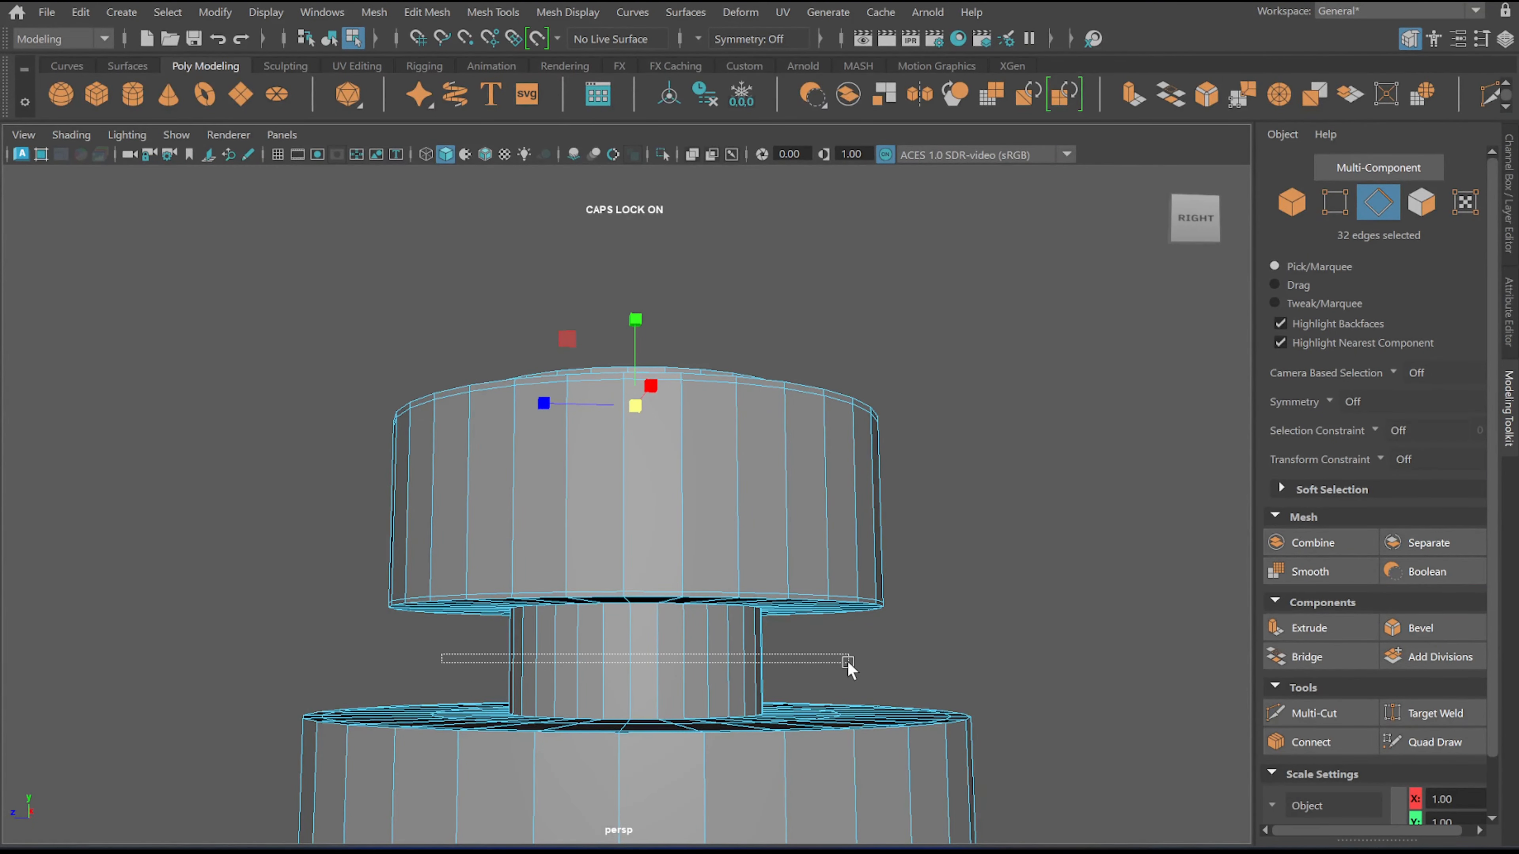
left_click(1311, 742)
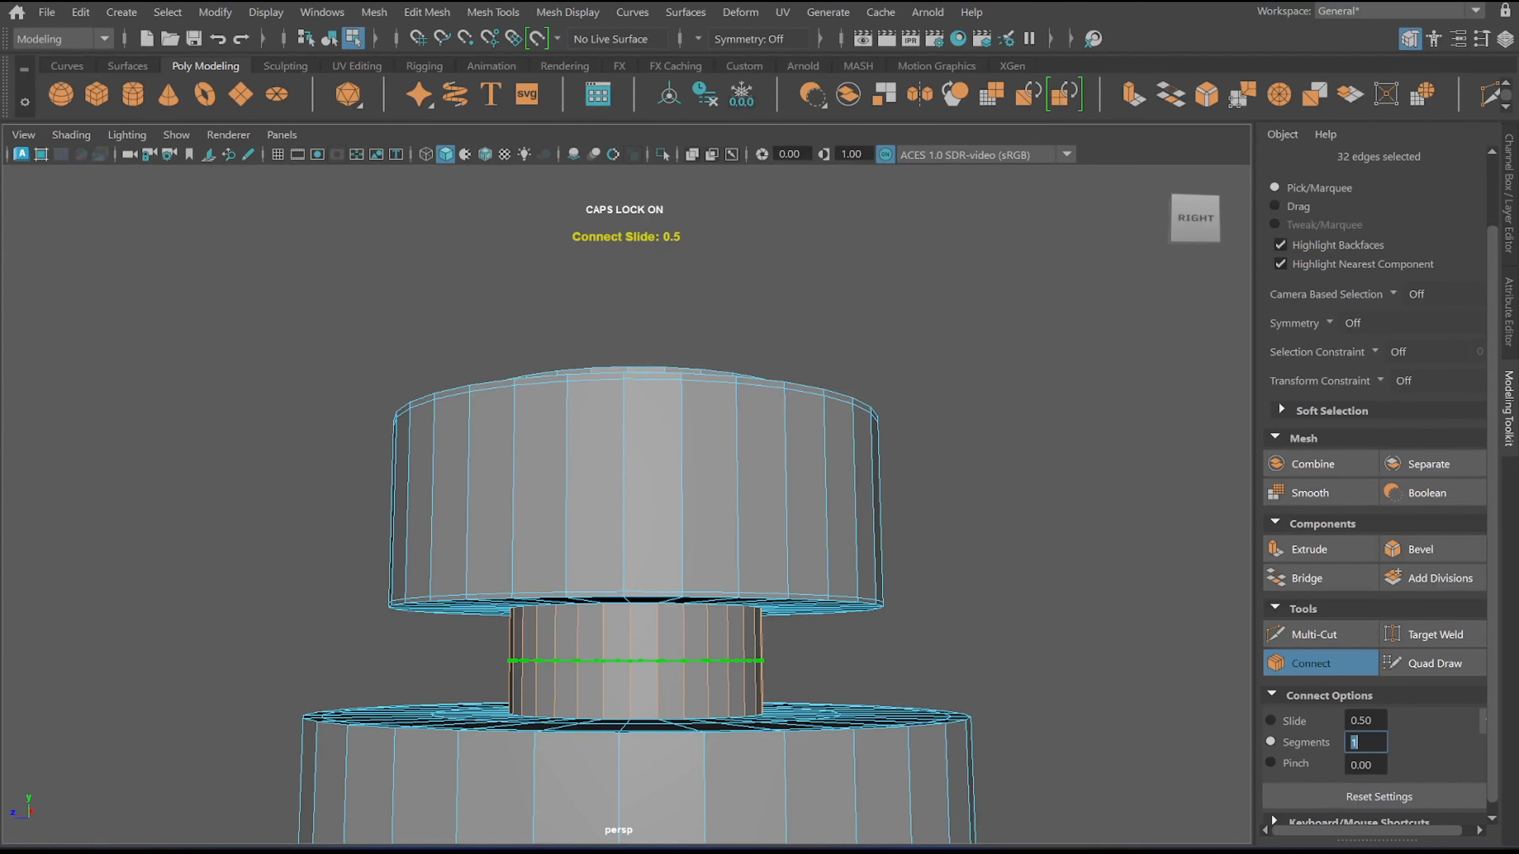
type("2")
key("Return")
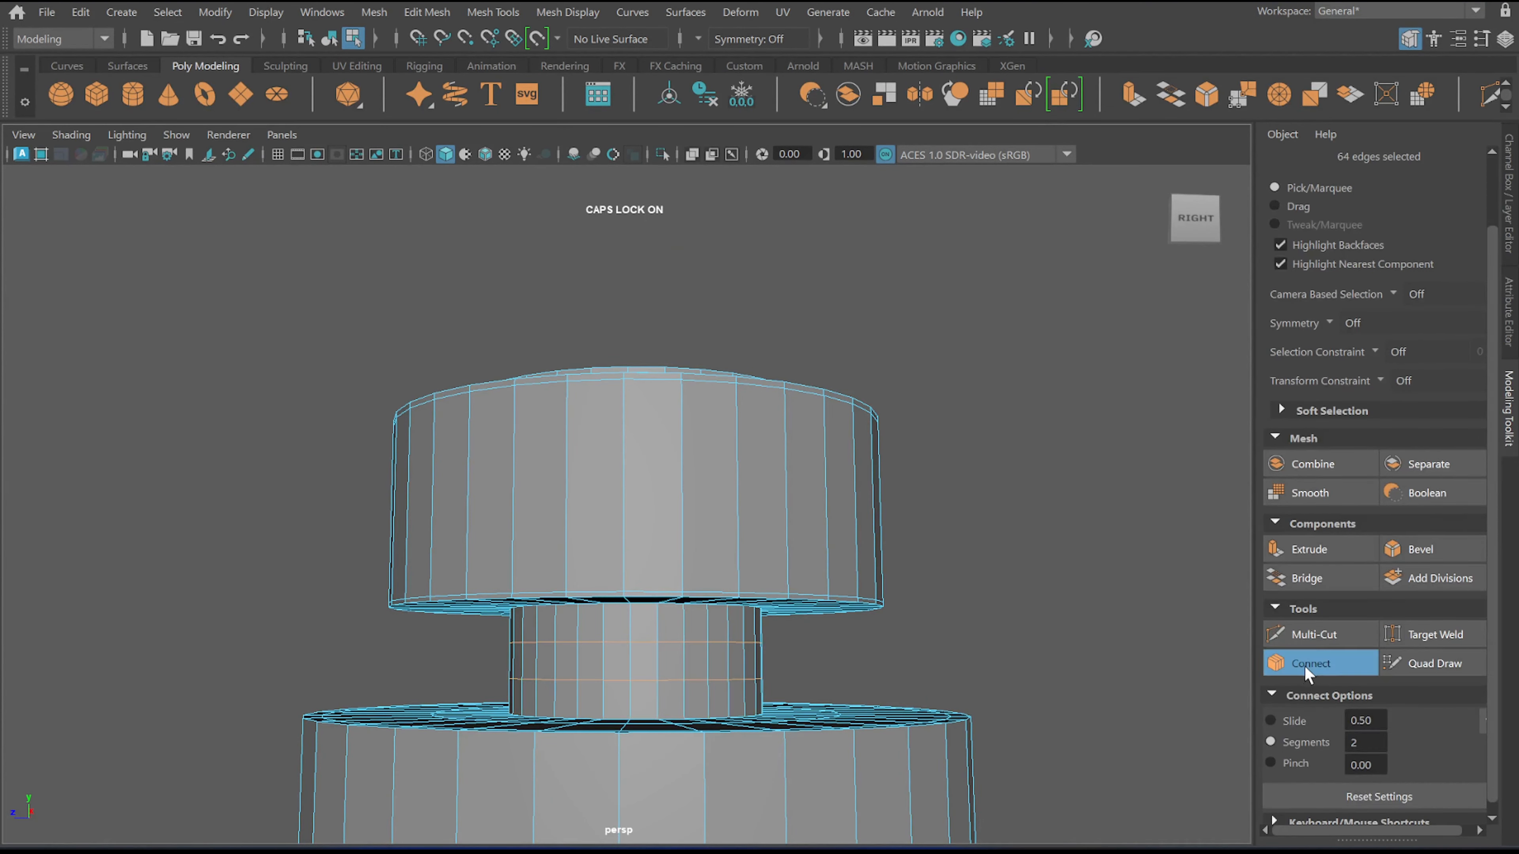
left_click(1304, 665)
key("r")
left_click_drag(636, 577, 632, 479)
Insert a supporting edge loop on the body just below the shoulder's outer edge with Quad Draw
left_click_drag(451, 671, 425, 778, "alt")
middle_click_drag(426, 778, 464, 618, "alt")
left_click(462, 628)
key("ctrl+shift+q")
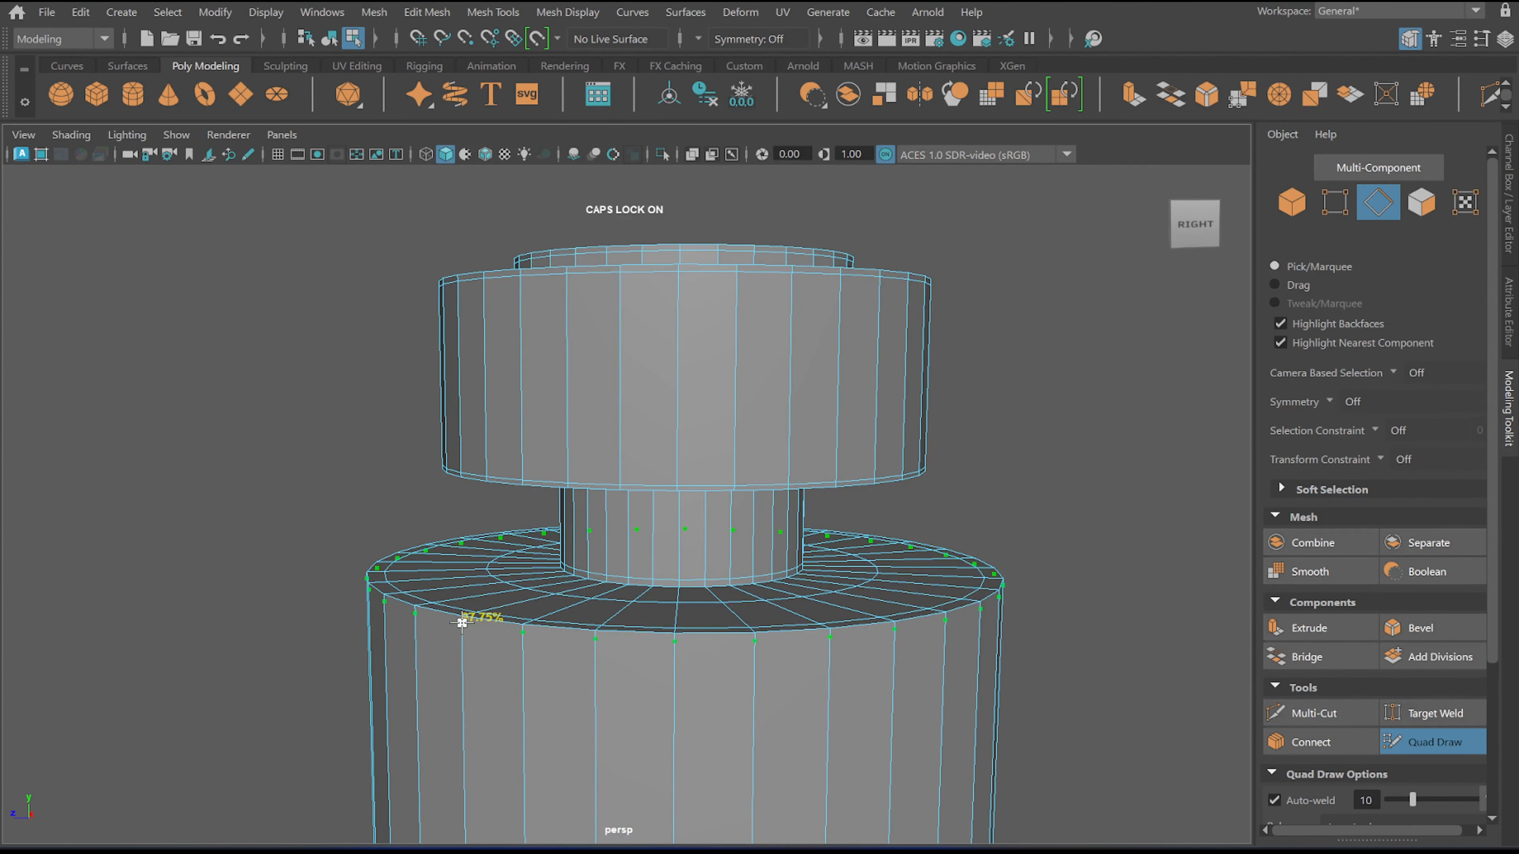
left_click(464, 622, "ctrl")
Extrude the curved face band near the body's base inward with a thickness of -0.1 to form a groove
scroll(572, 719, "down", 5)
left_click_drag(572, 720, 578, 682, "alt")
middle_click_drag(578, 681, 534, 429, "alt")
right_click_drag(644, 295, 615, 380)
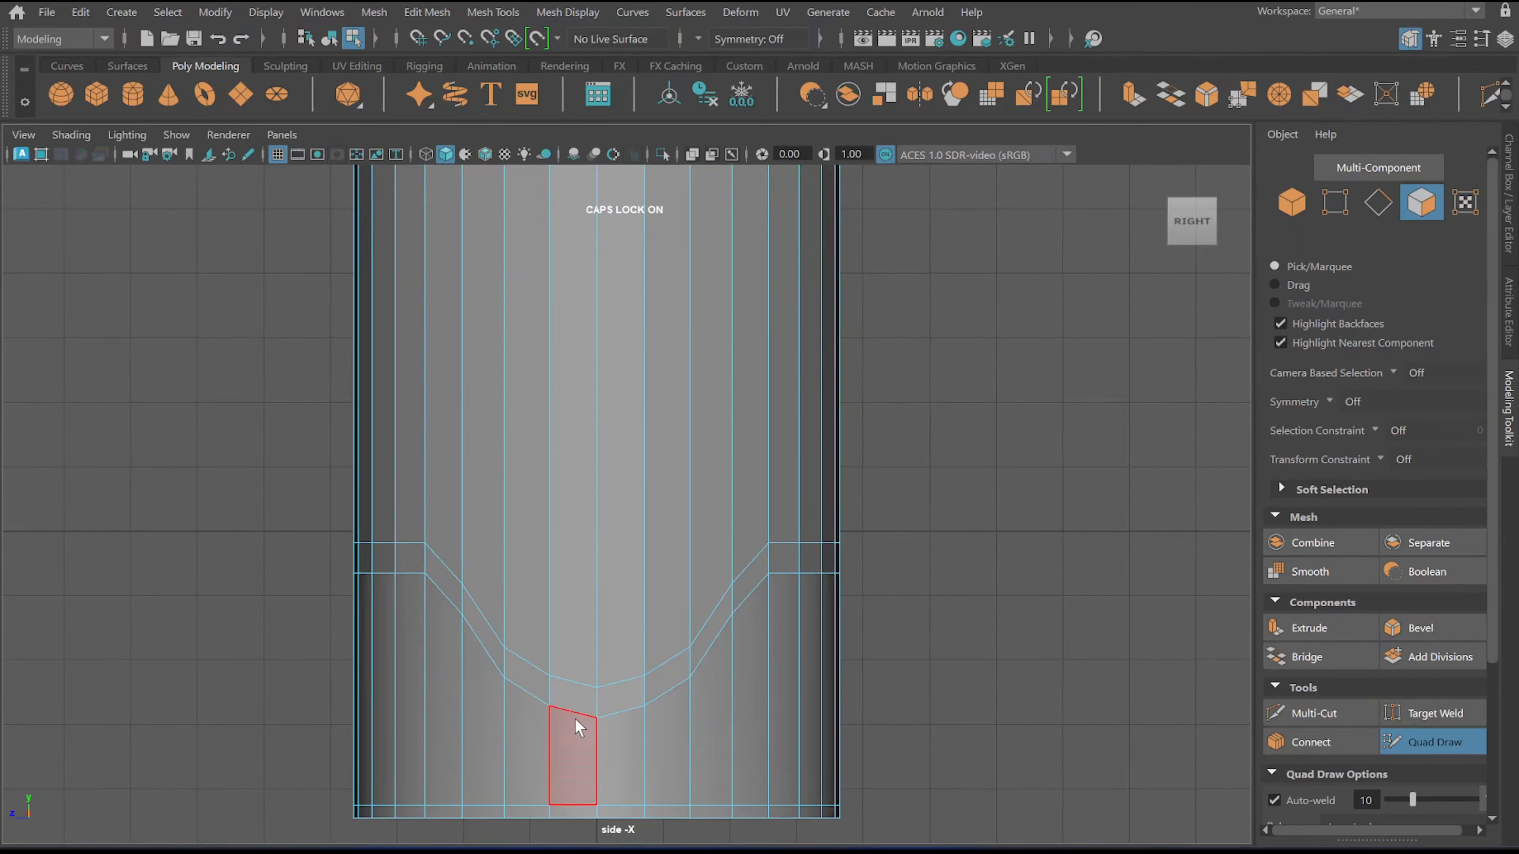
left_click(575, 697)
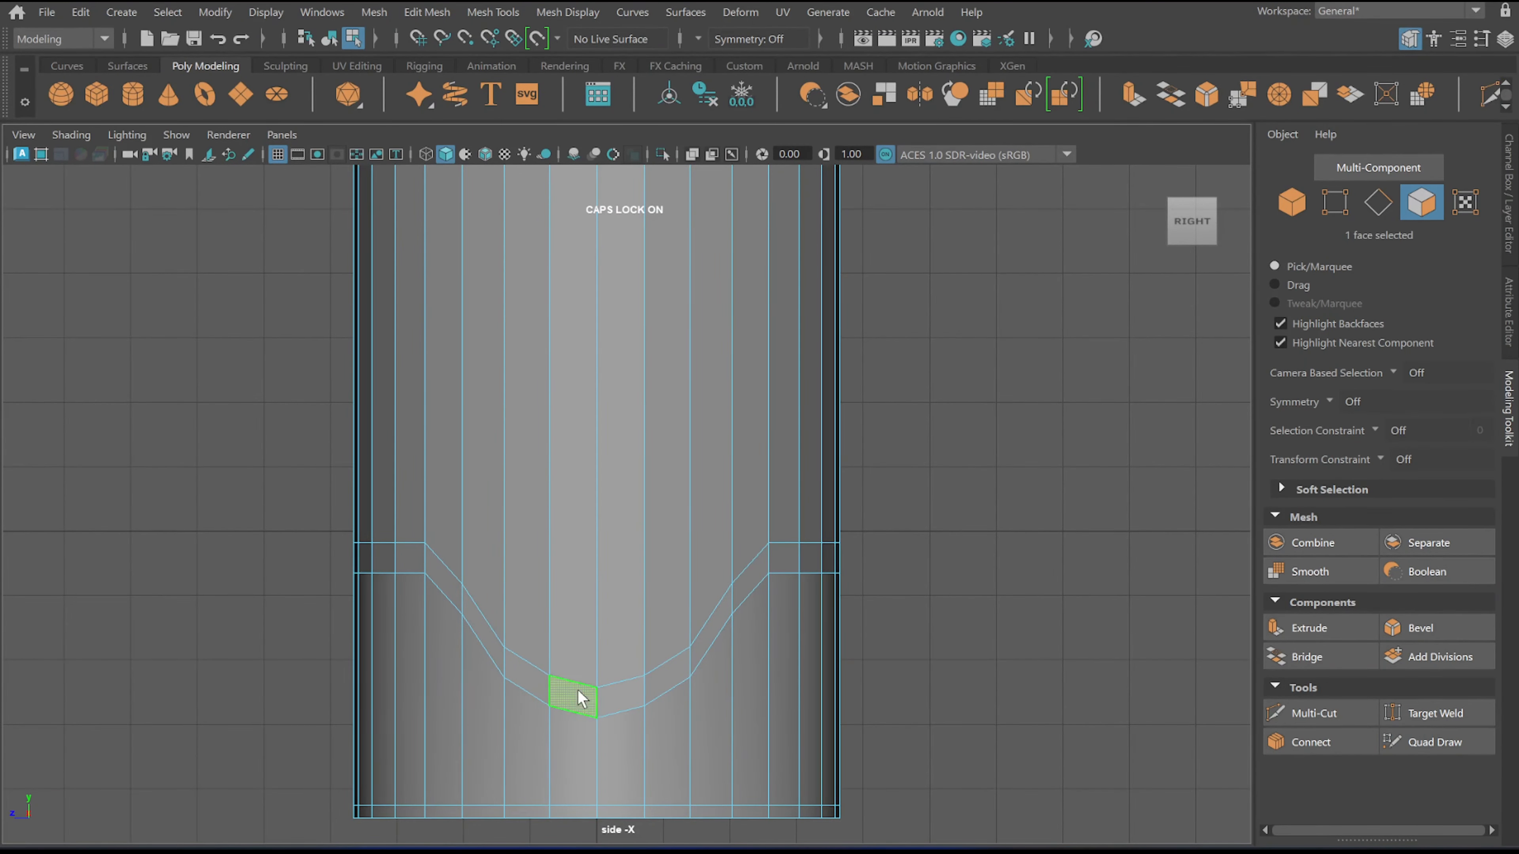
double_click(636, 704, "shift")
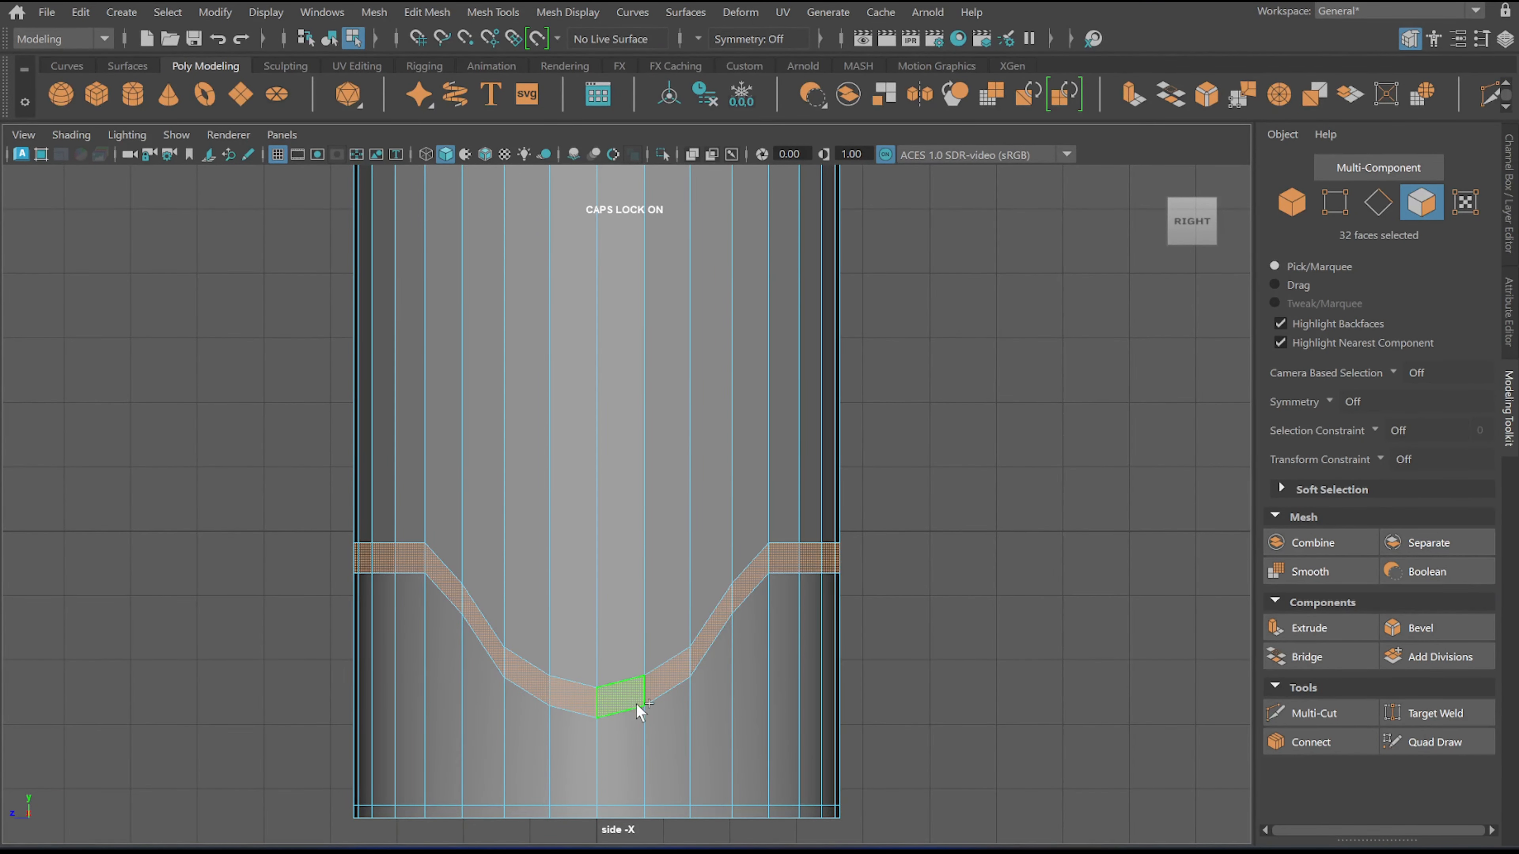
left_click(1329, 628)
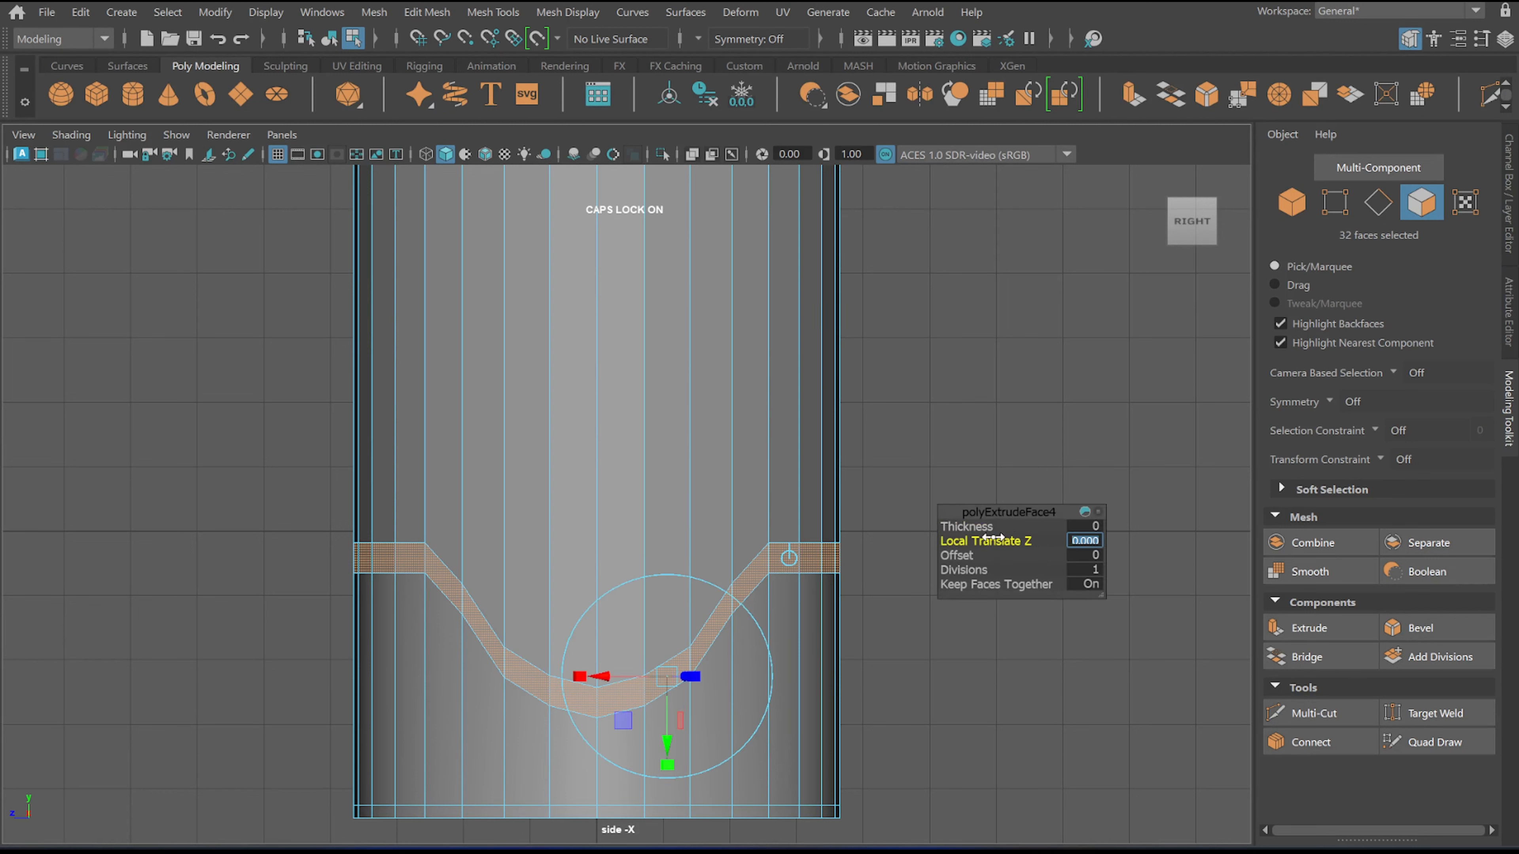
left_click_drag(977, 528, 976, 527)
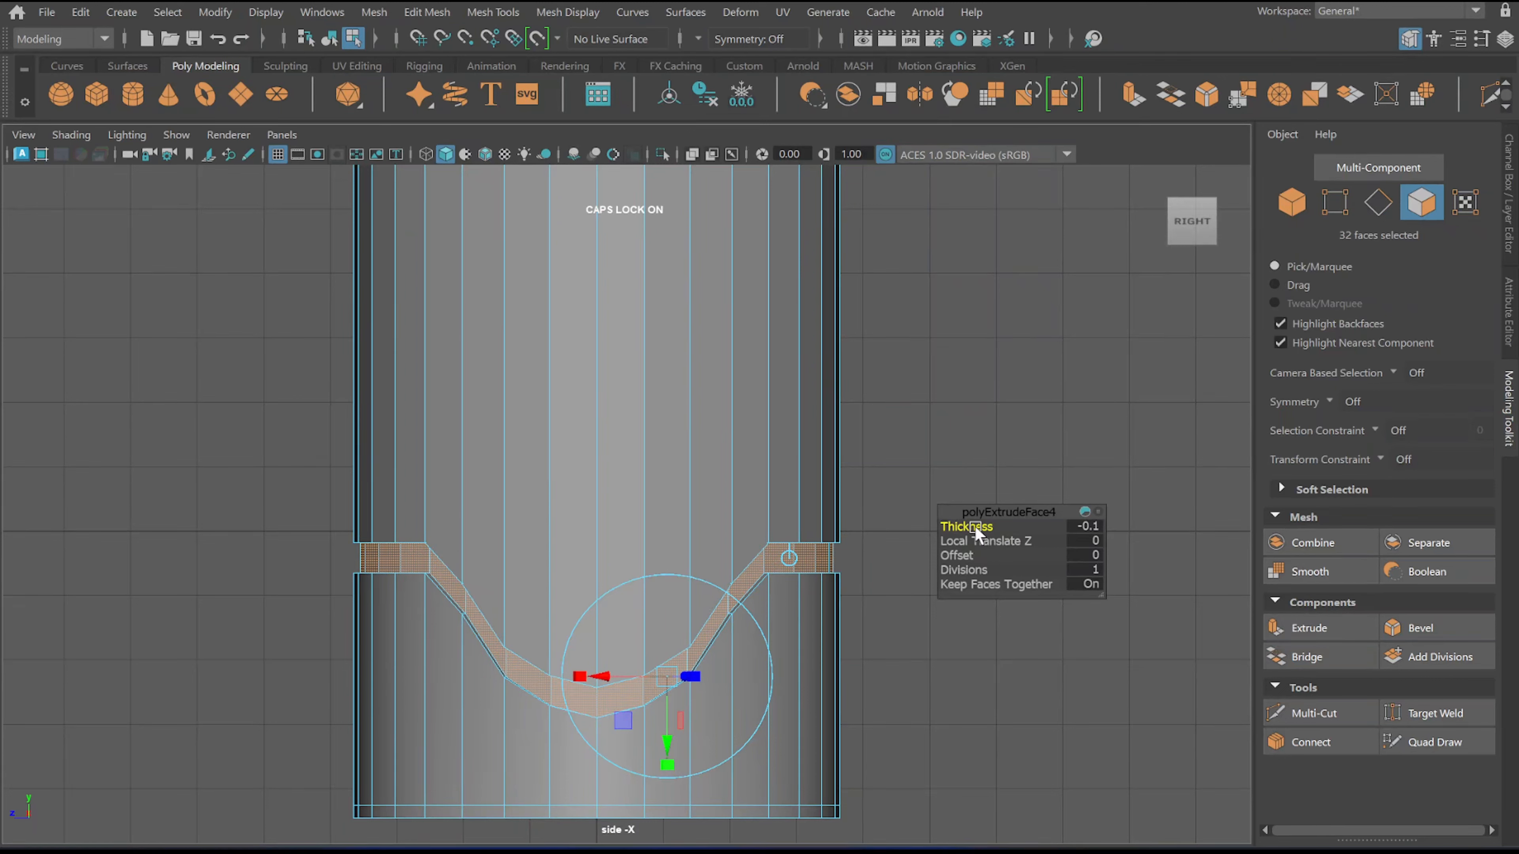
key("w")
Insert supporting edge loops just above and just below the curved groove with Quad Draw, and check the smoothed preview
key("ctrl+shift+q")
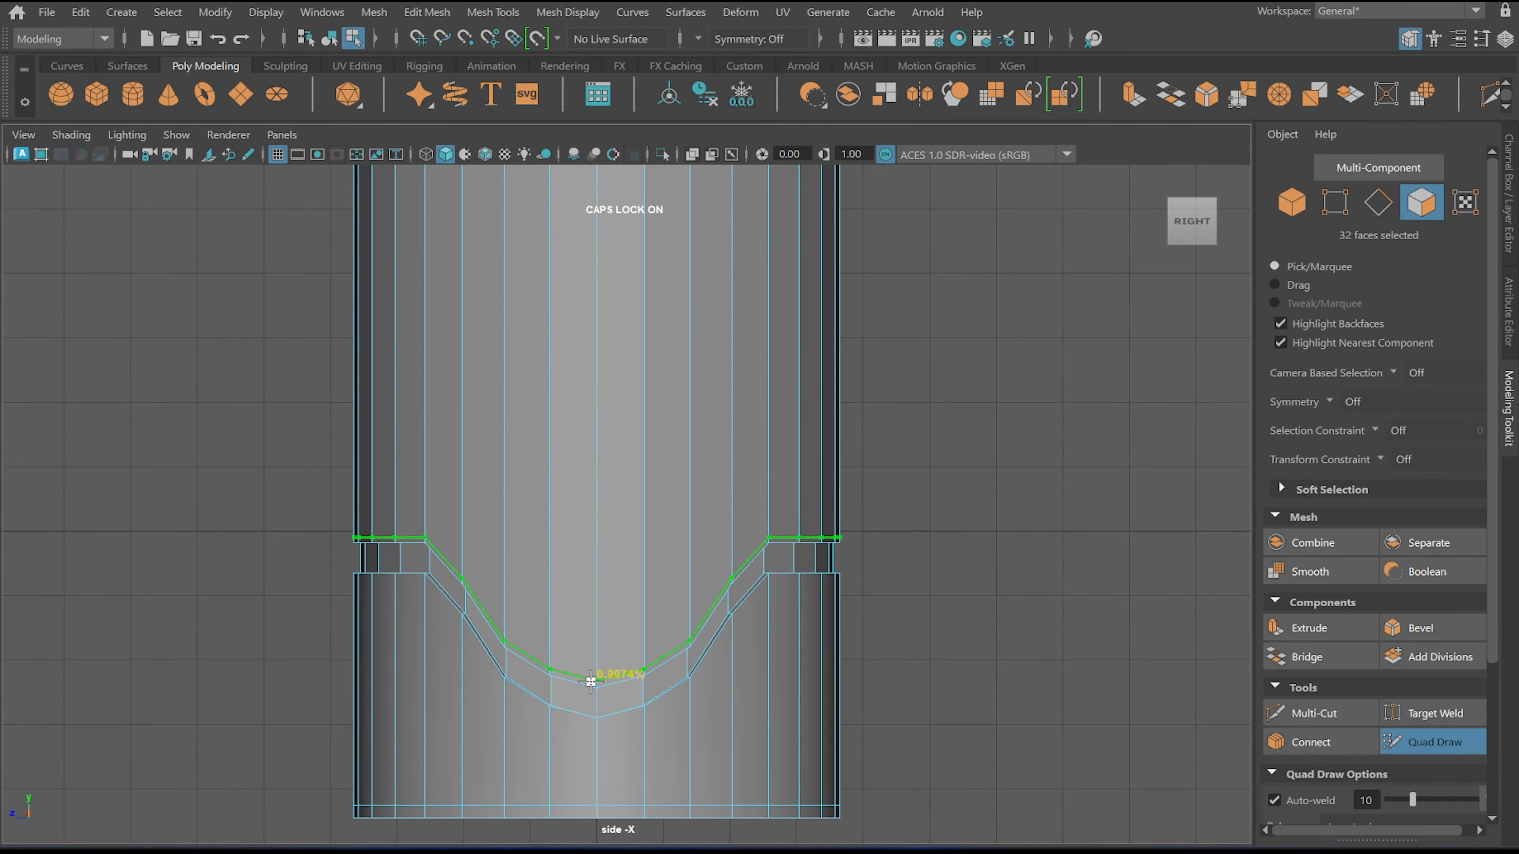
scroll(575, 741, "up", 2)
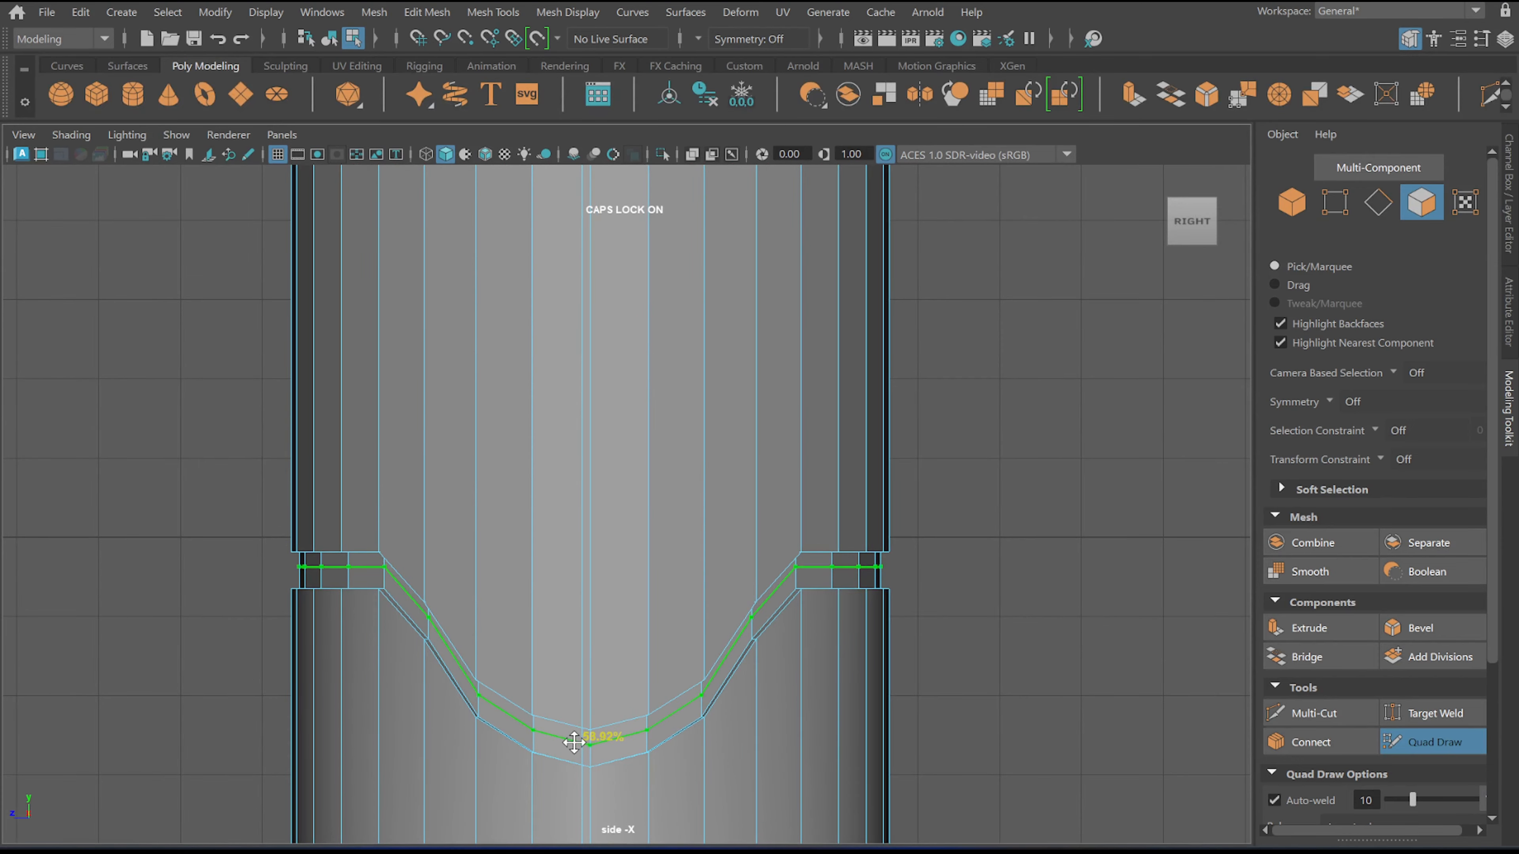
middle_click_drag(593, 695, 630, 587, "alt")
scroll(627, 620, "up", 3)
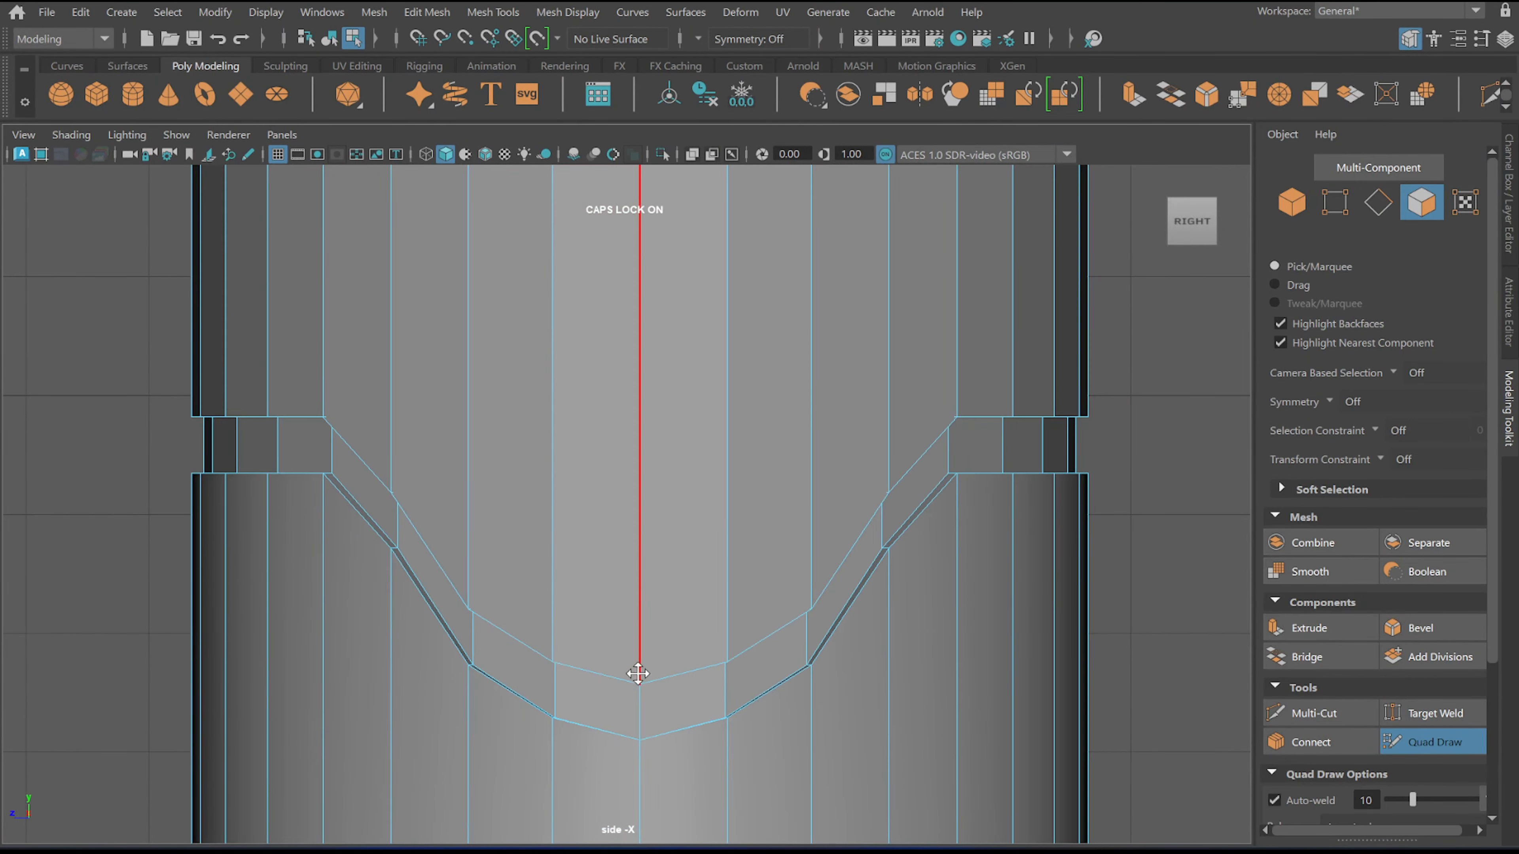
left_click(637, 671, "ctrl")
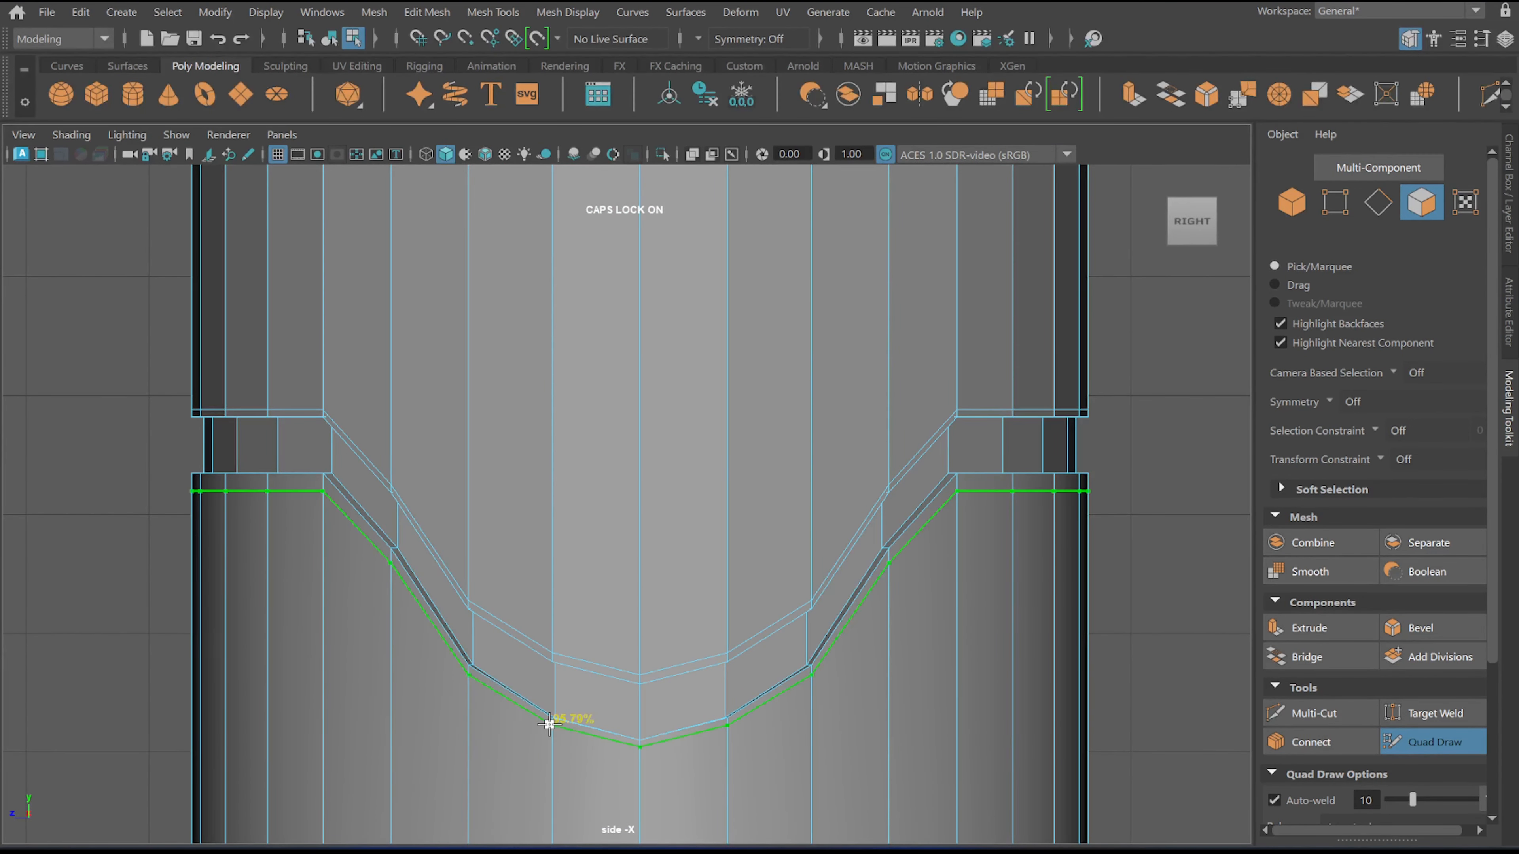
left_click(549, 724, "ctrl")
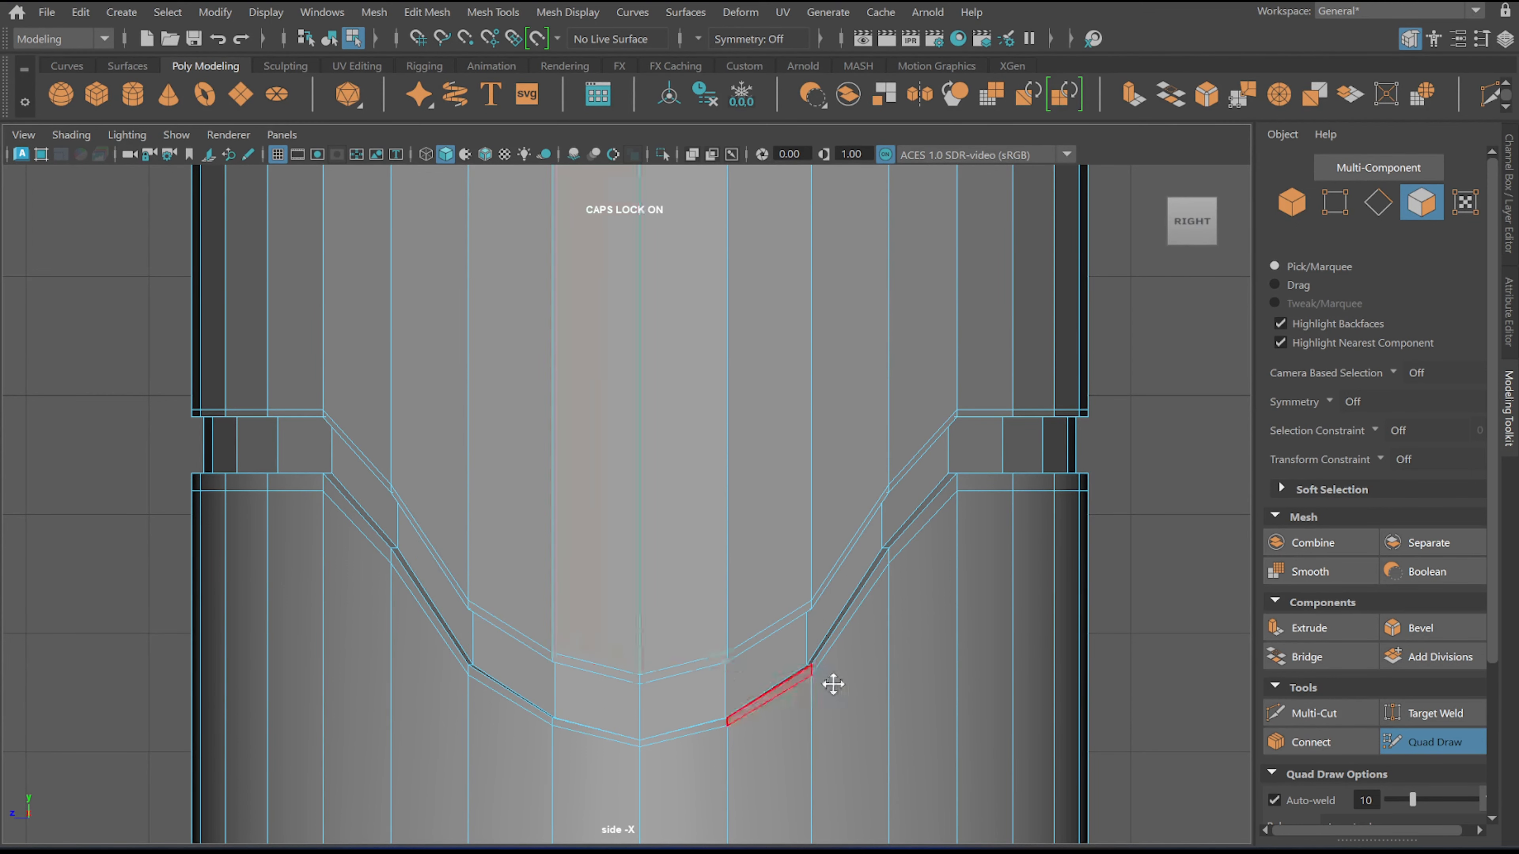
key("3")
key("1")
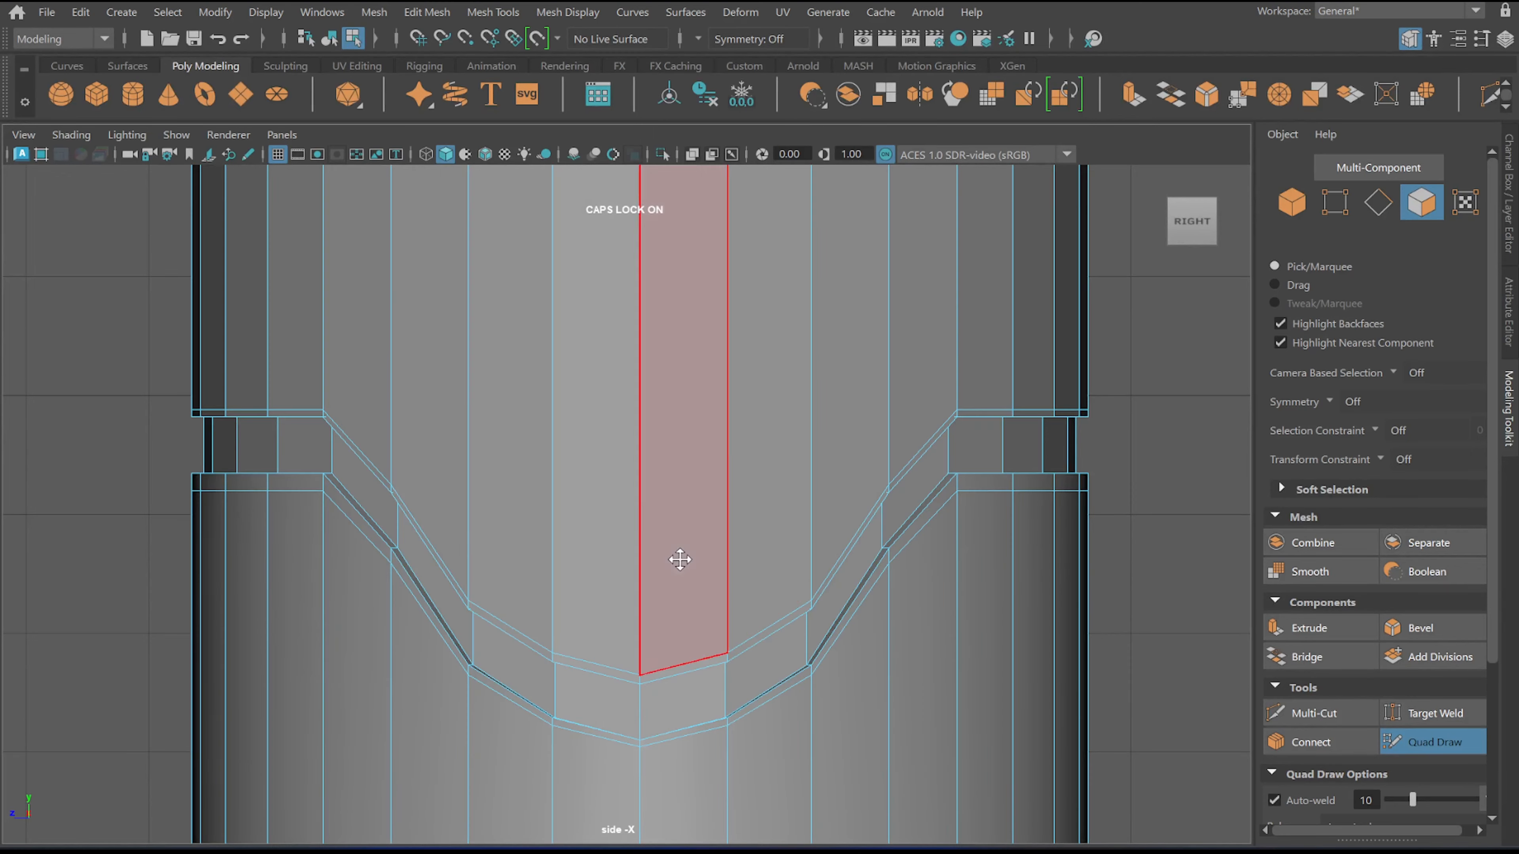
Lower the seven central vertex columns of the straight edge band on the upper body in the side view
scroll(677, 553, "down", 10)
scroll(578, 583, "up", 5)
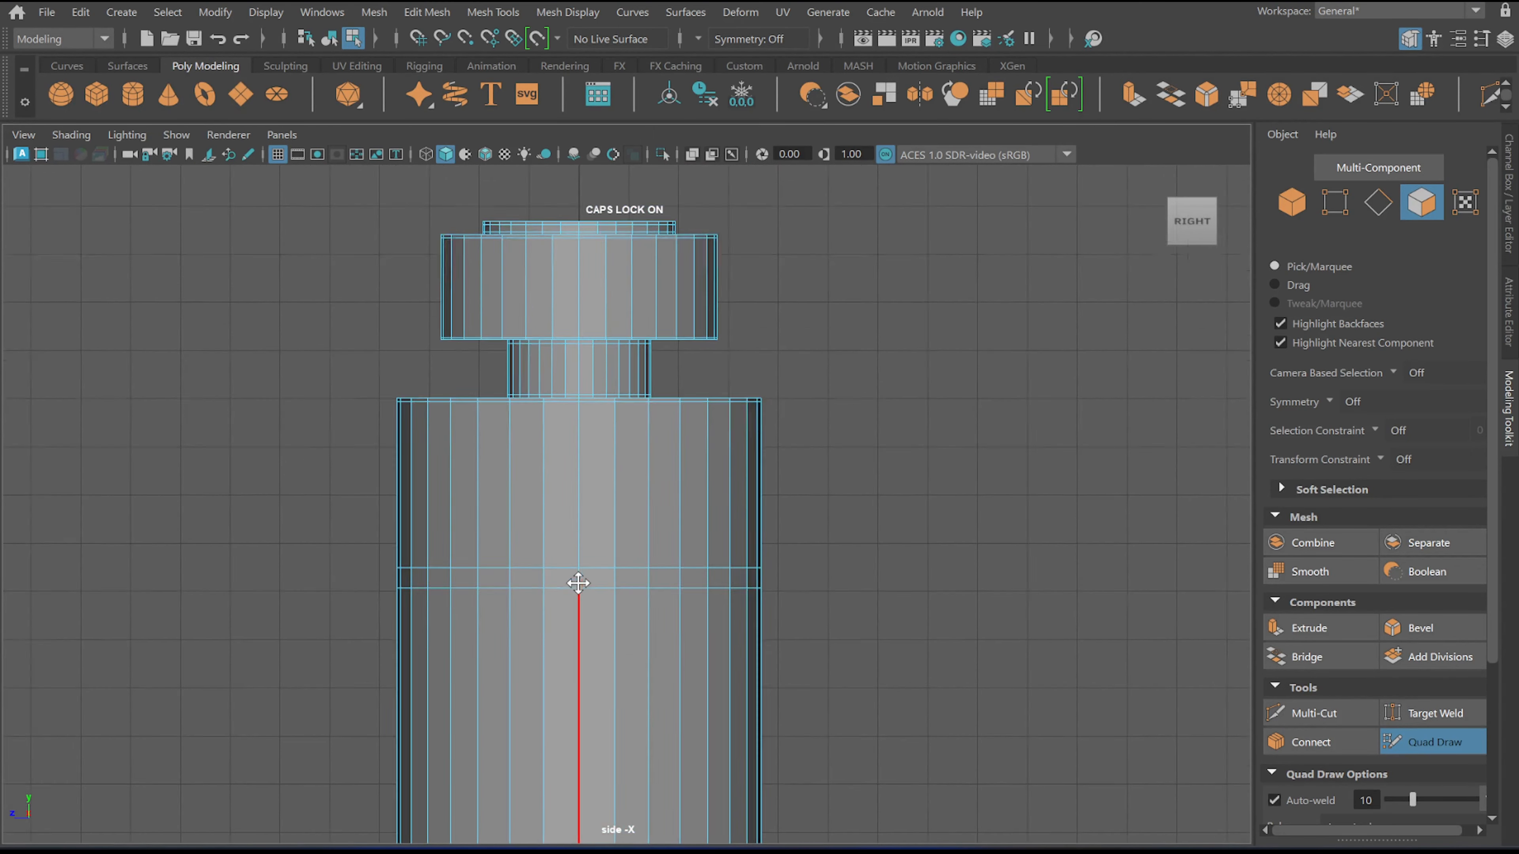
key("q")
mouse_move(533, 516)
right_mouse_down()
mouse_move(524, 526)
mouse_move(443, 282)
right_mouse_up()
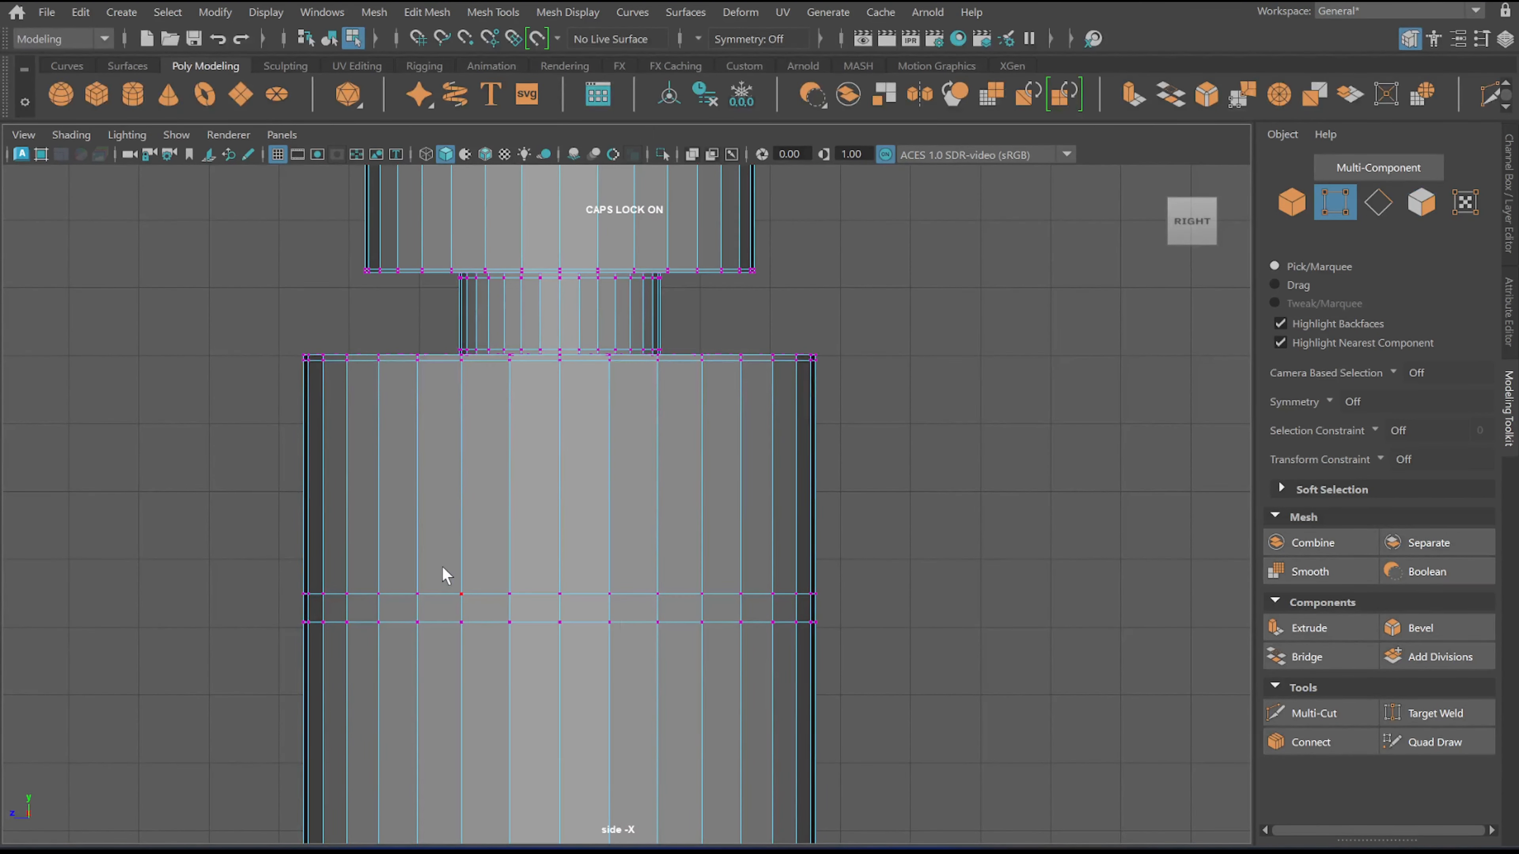
left_click_drag(417, 578, 736, 691)
key("w")
left_click_drag(557, 567, 448, 628)
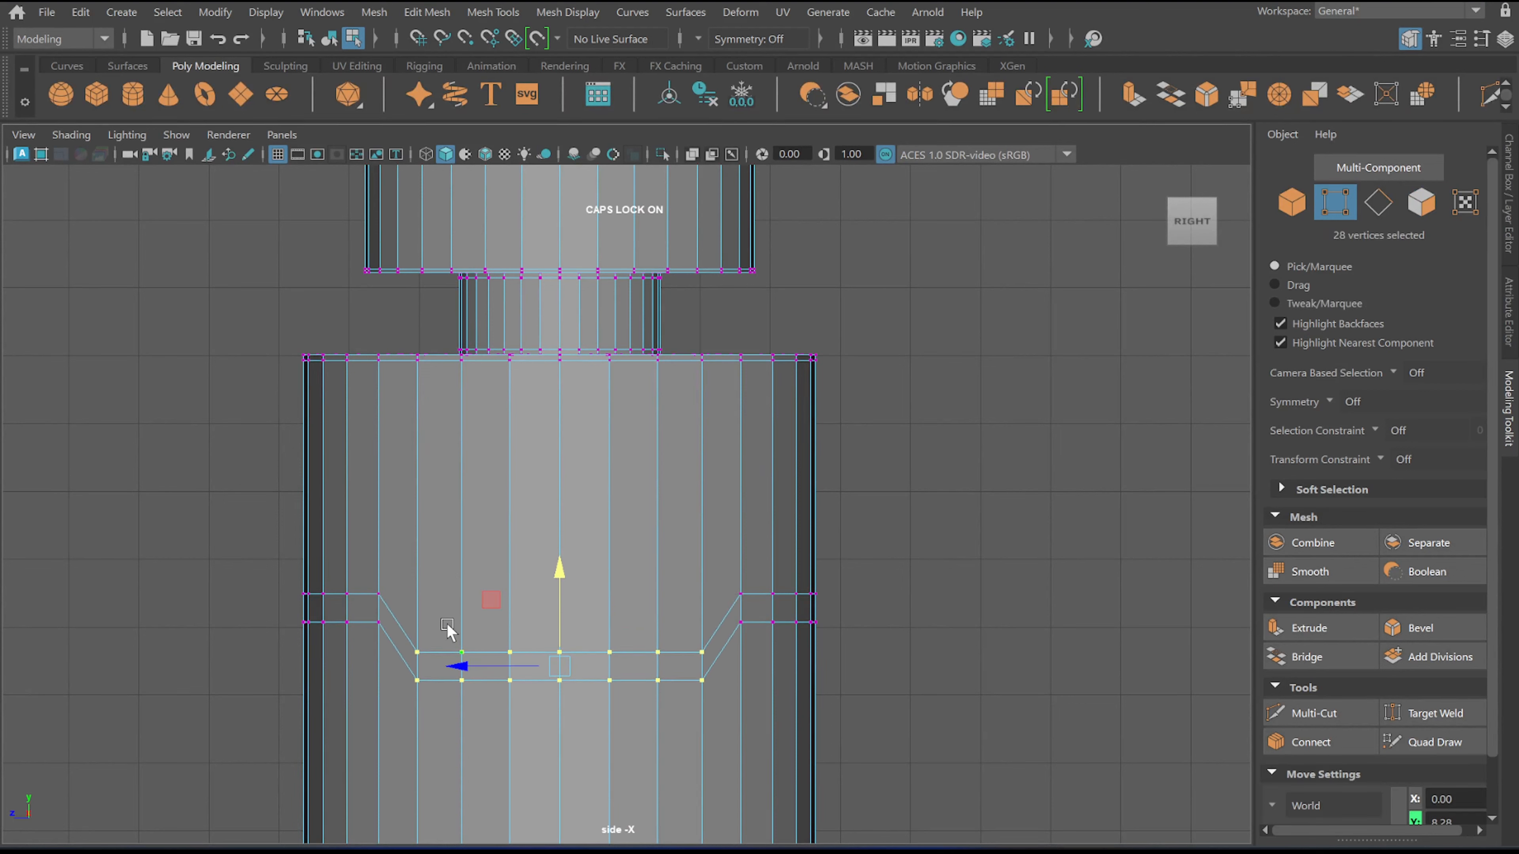
Lower the band's inner vertices progressively towards the centre into a U-shaped curve and ease its upper corner vertices slightly downward
left_click_drag(605, 726, 675, 745)
left_click_drag(566, 598, 565, 718)
middle_click_drag(590, 706, 632, 504, "alt")
left_click_drag(603, 510, 580, 516)
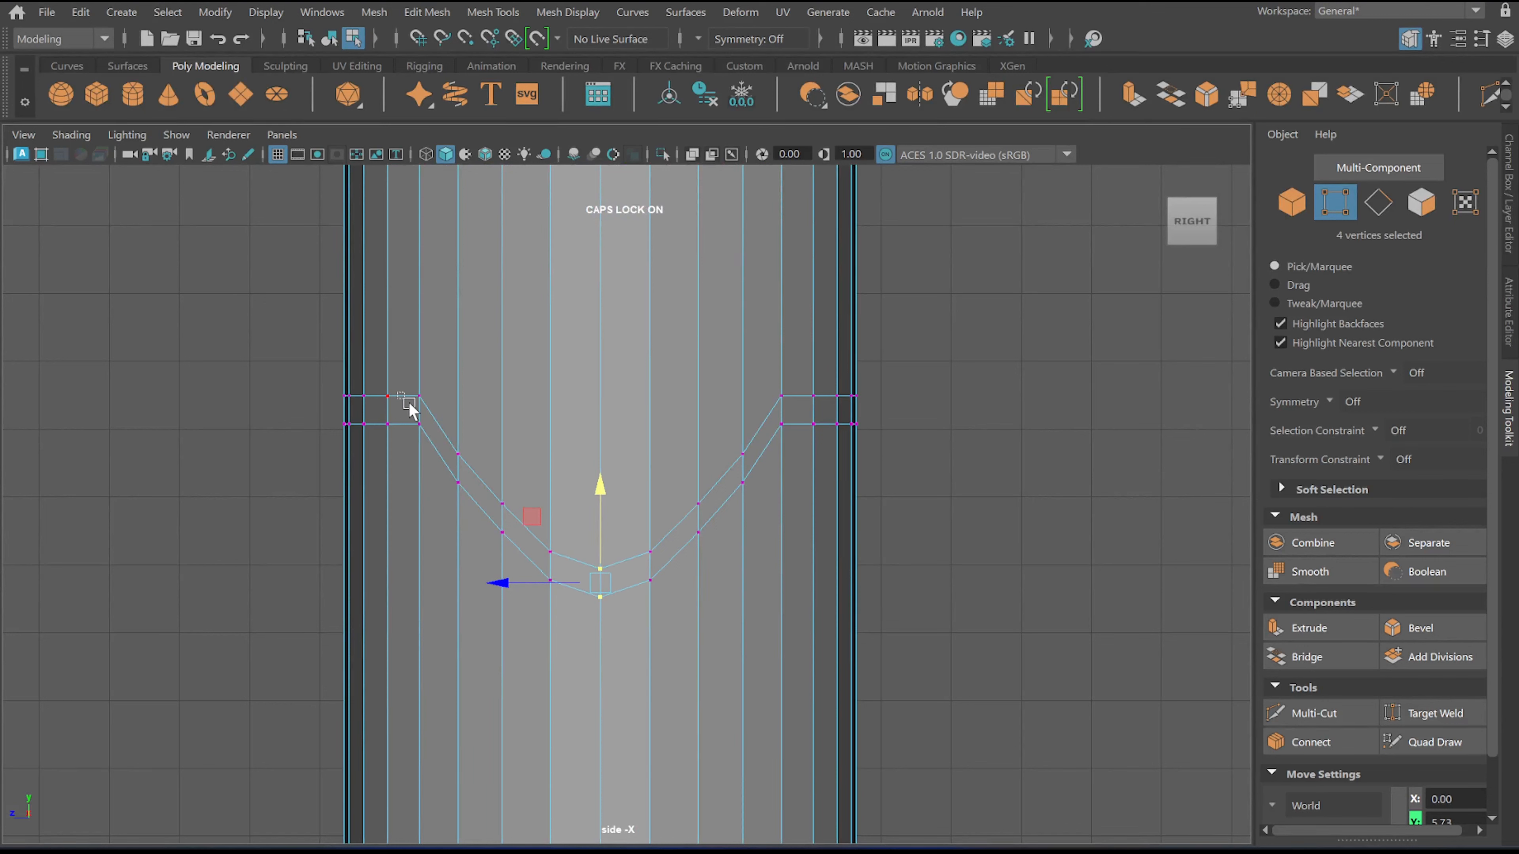
left_click_drag(409, 406, 436, 442)
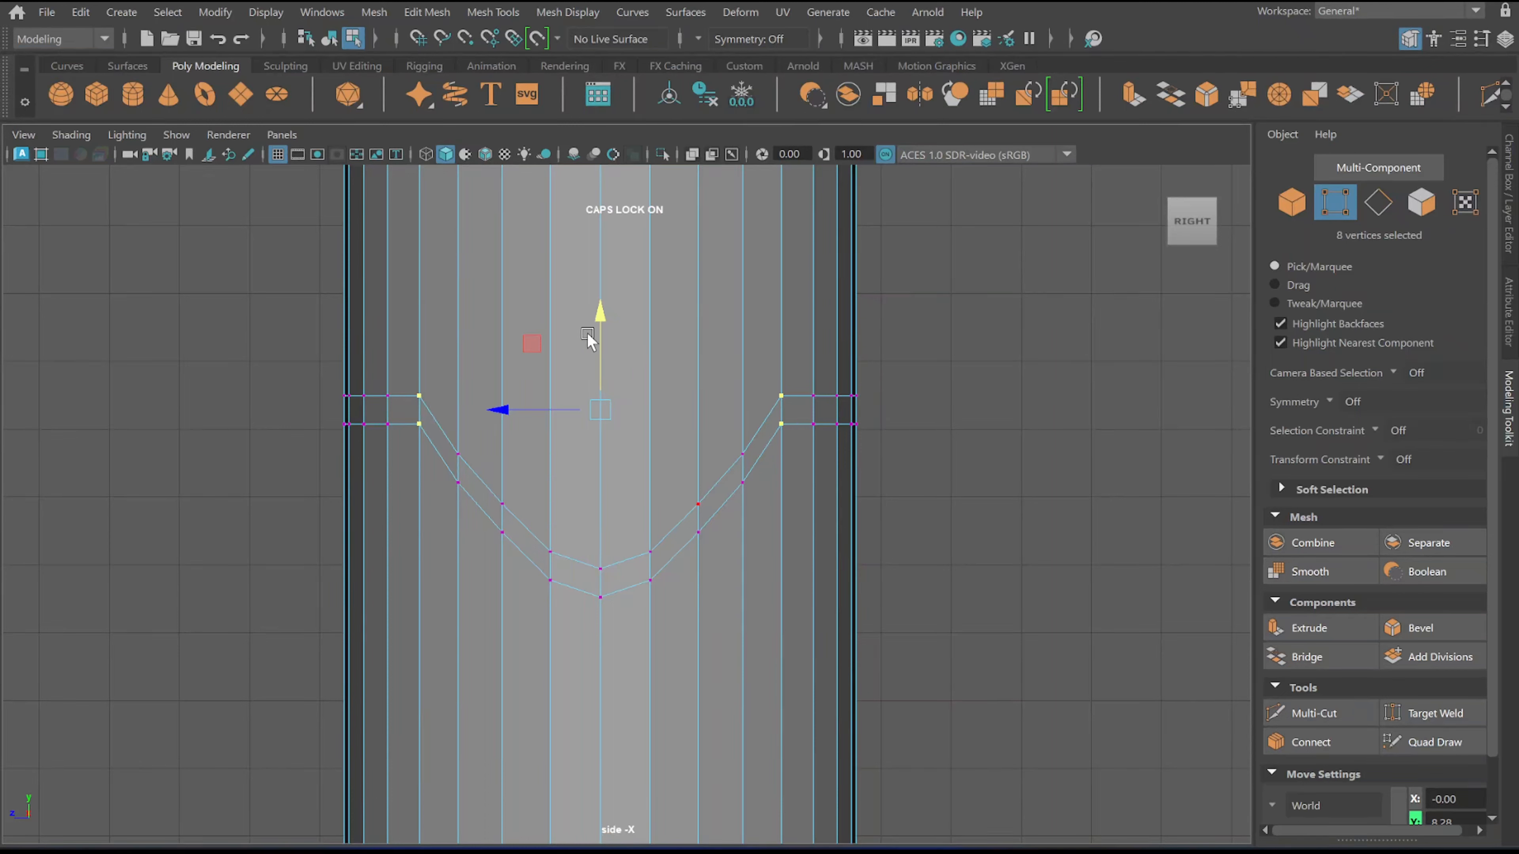
left_click_drag(593, 324, 602, 339)
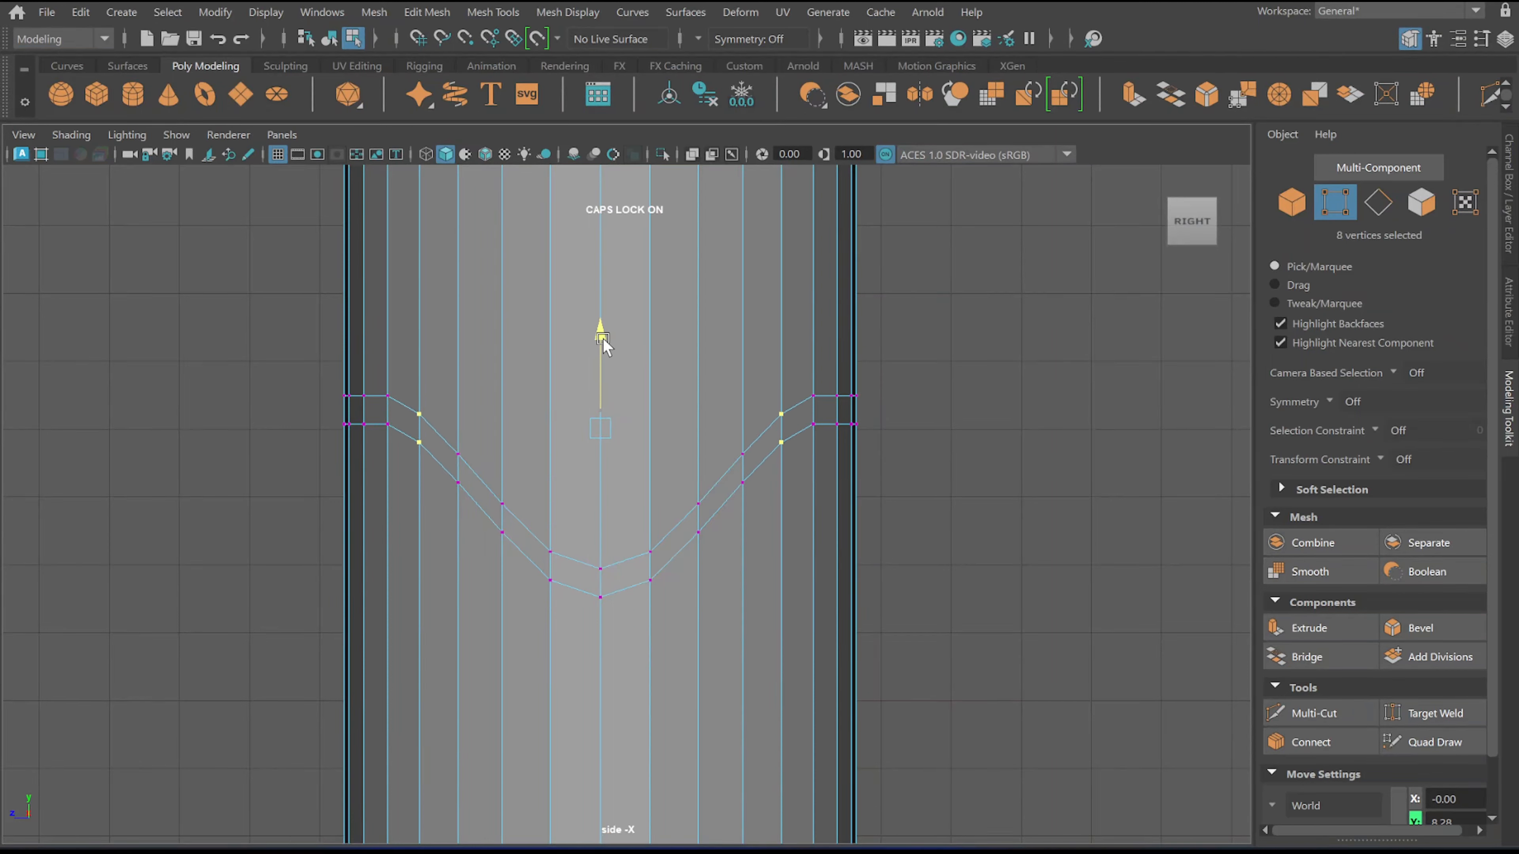
Select the full ring of body faces above the curved band, up to the shoulder, in the perspective view
right_click_drag(647, 384, 717, 264)
right_click(654, 410)
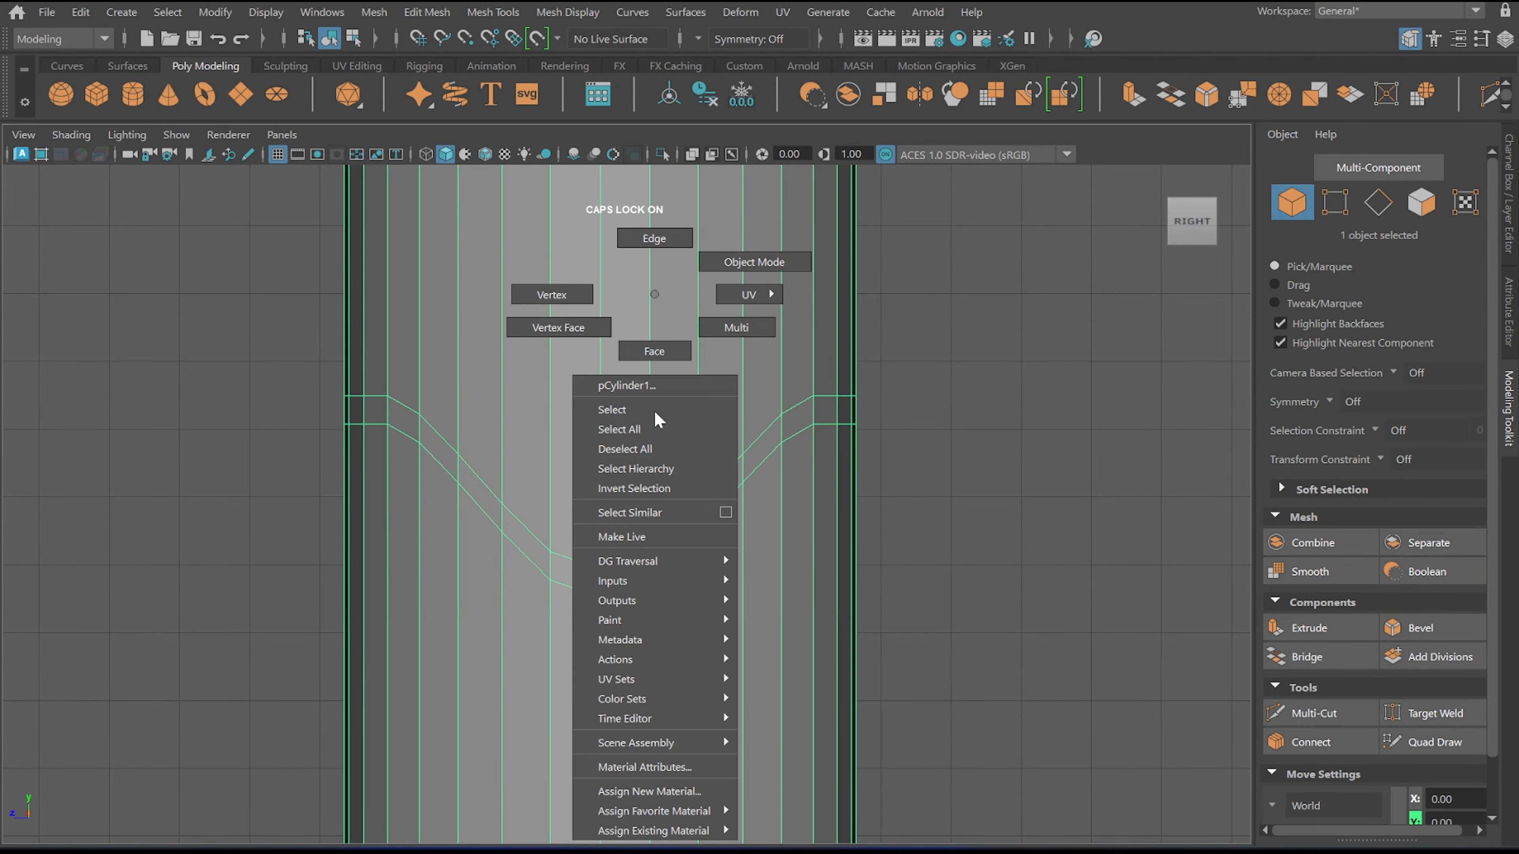
right_click_drag(648, 415, 646, 352)
key("space")
left_click_drag(634, 434, 634, 379)
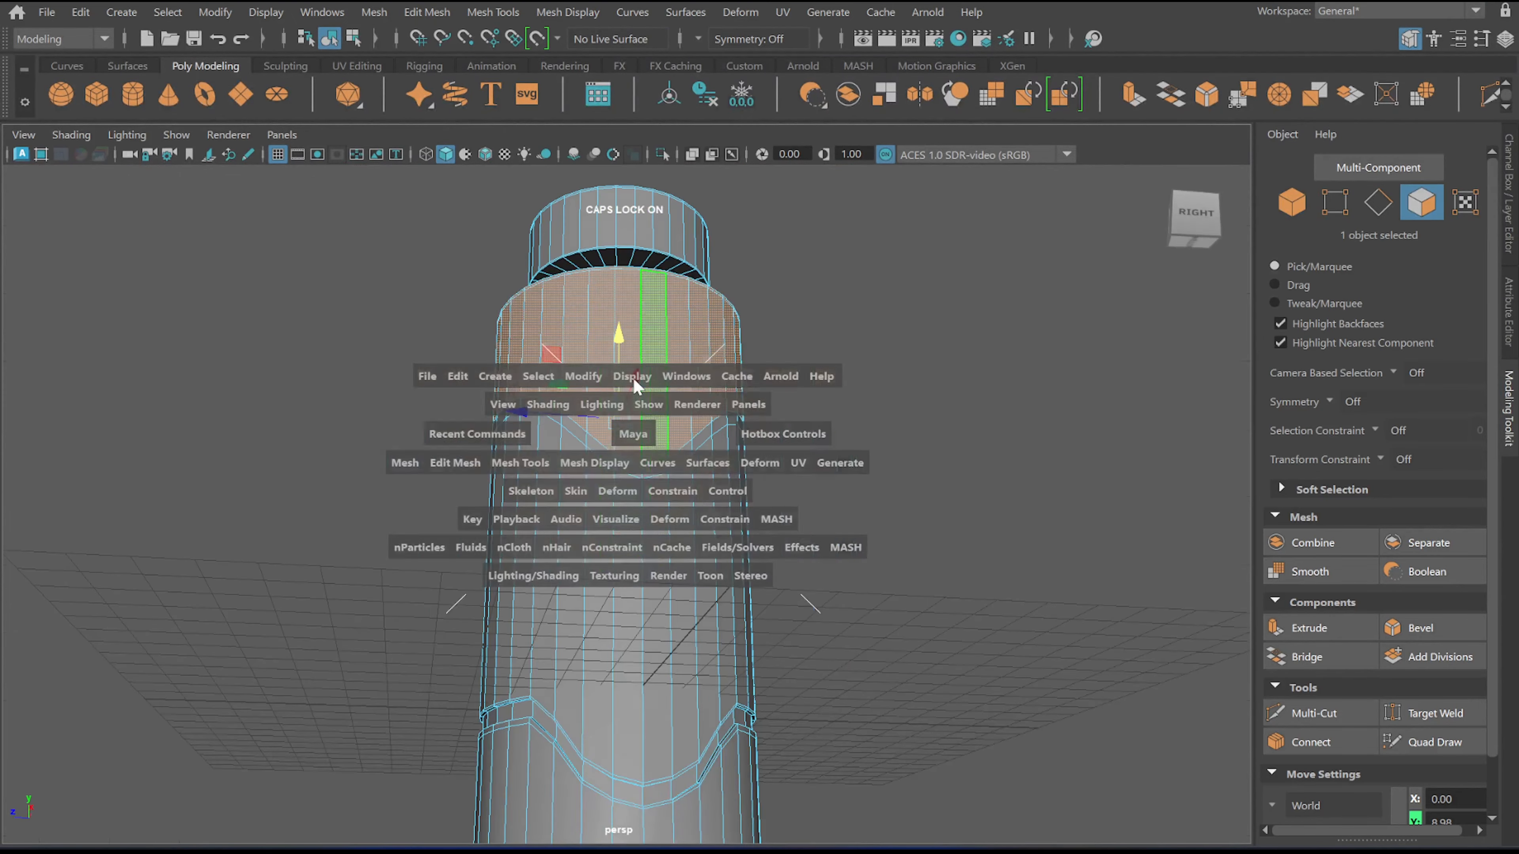
left_click_drag(602, 451, 595, 396, "alt")
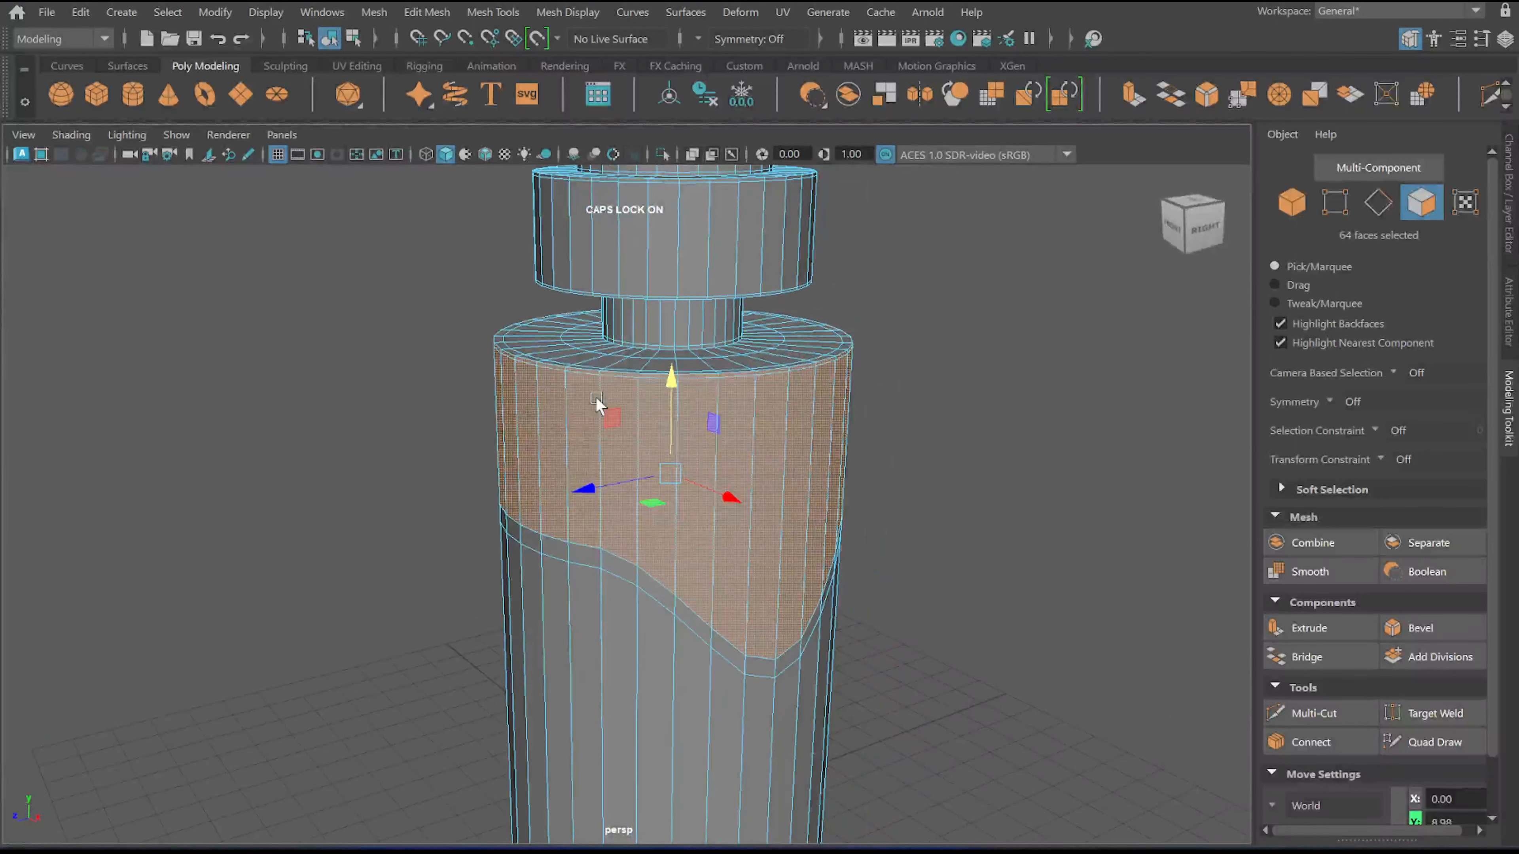
Extrude the selected upper body faces outward with a thickness of 0.2 to form a raised curved section
scroll(596, 396, "up", 3)
left_click(1271, 618)
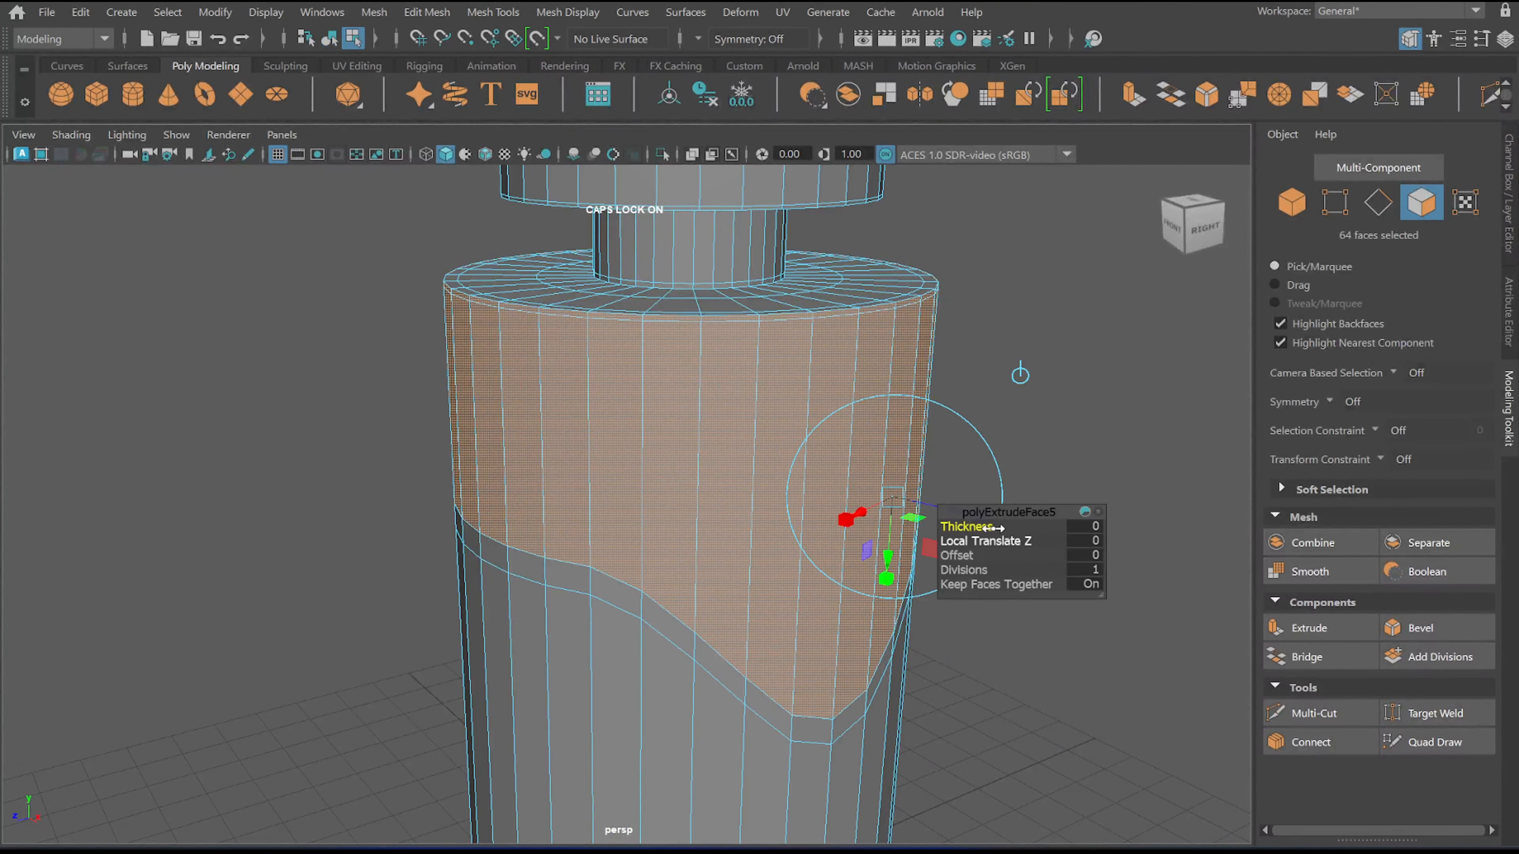
left_click_drag(985, 525, 989, 526)
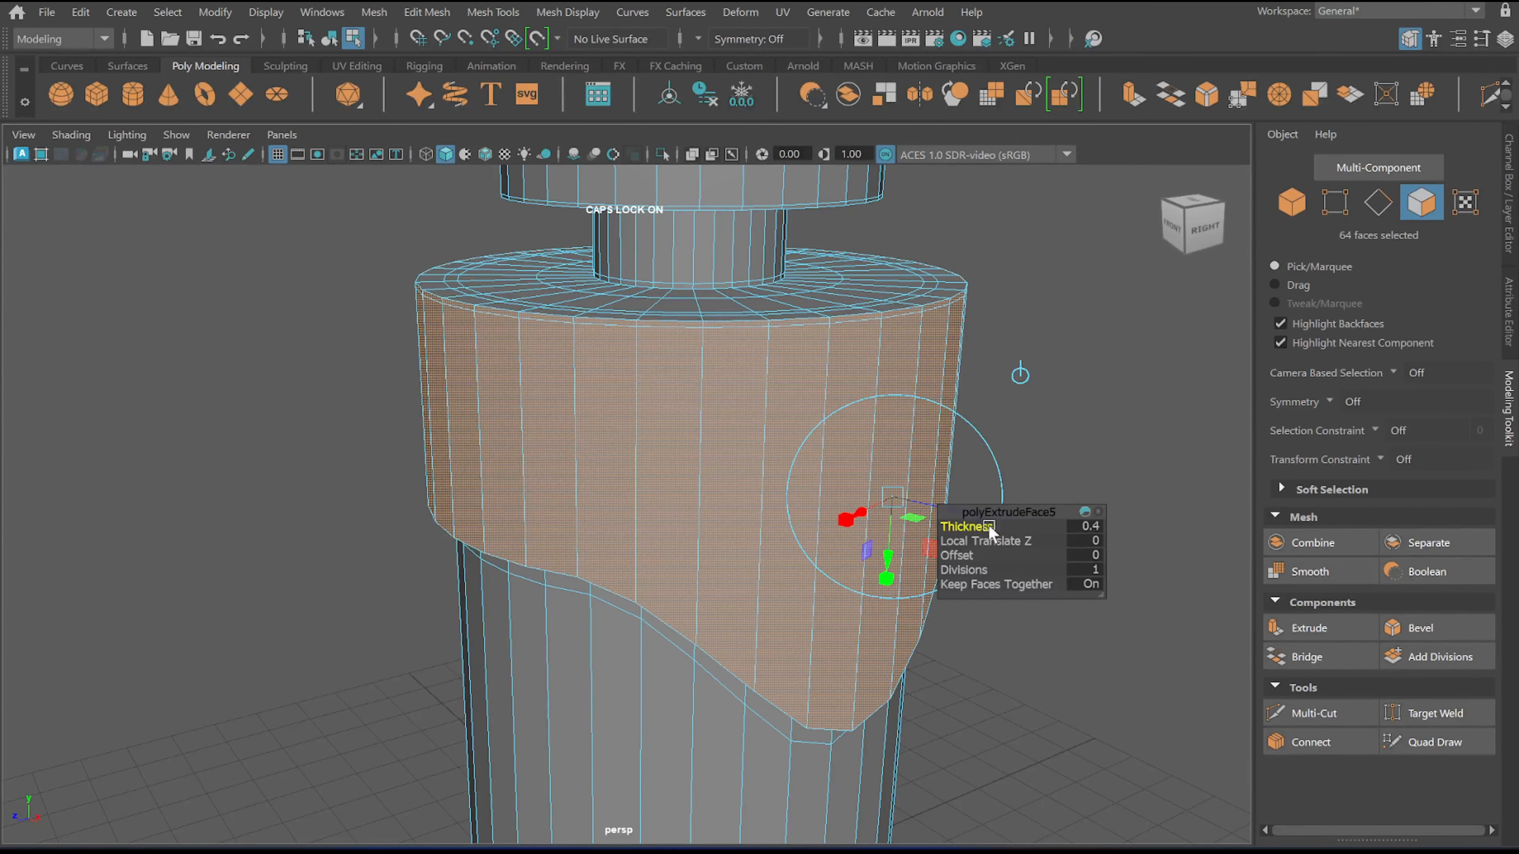
left_click_drag(685, 511, 682, 556, "alt")
left_click_drag(956, 521, 960, 526)
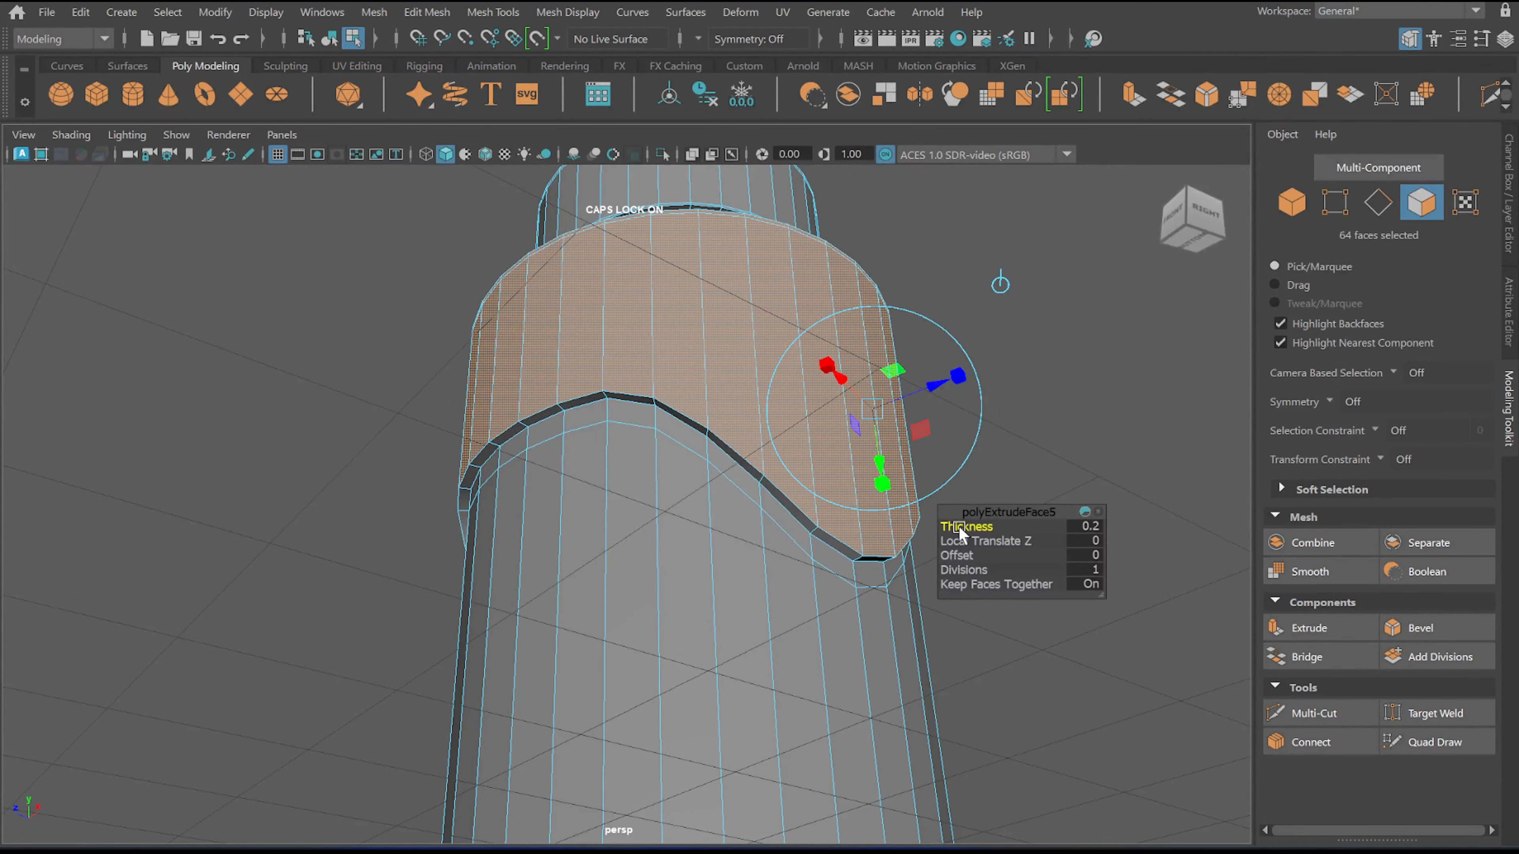
key("w")
Insert supporting edge loops with Quad Draw just above the raised section's curved lower rim, along its underside and just below it
scroll(787, 445, "up", 3)
left_click_drag(768, 443, 746, 493, "alt")
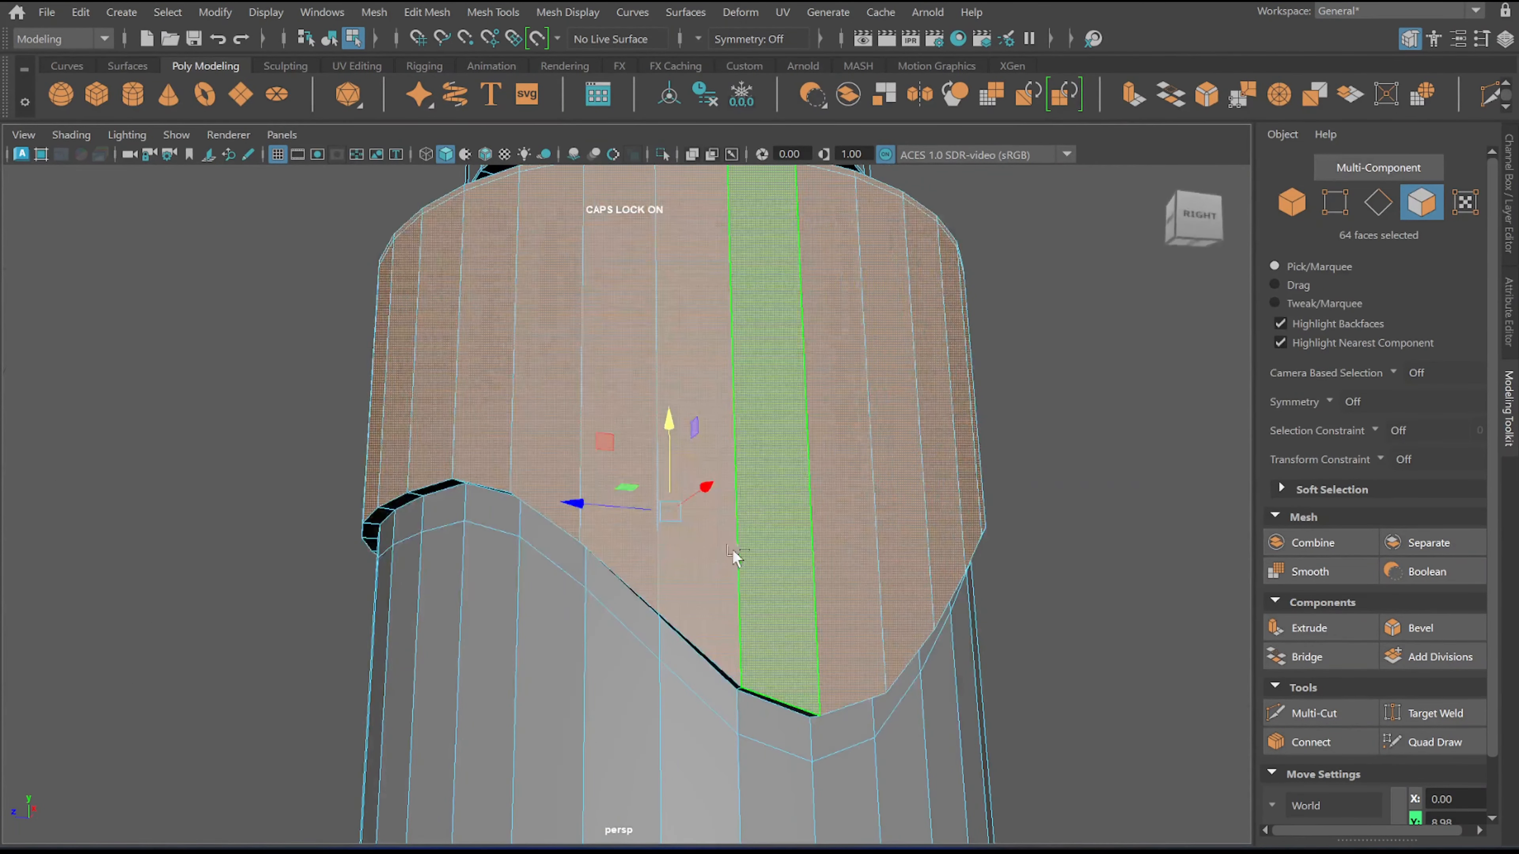
key("ctrl+shift+q")
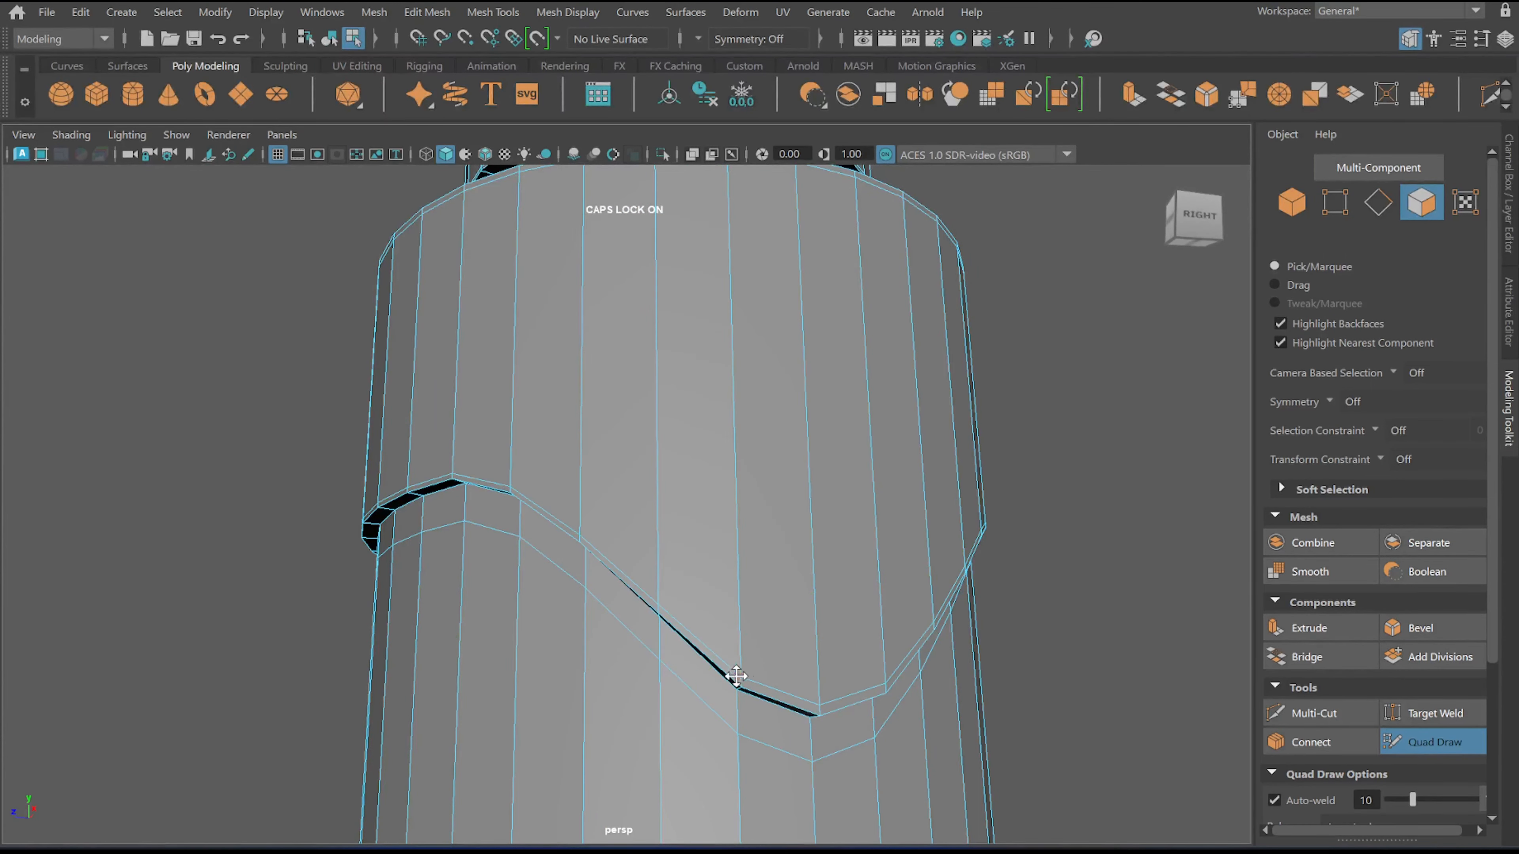
left_click_drag(736, 676, 718, 619, "alt")
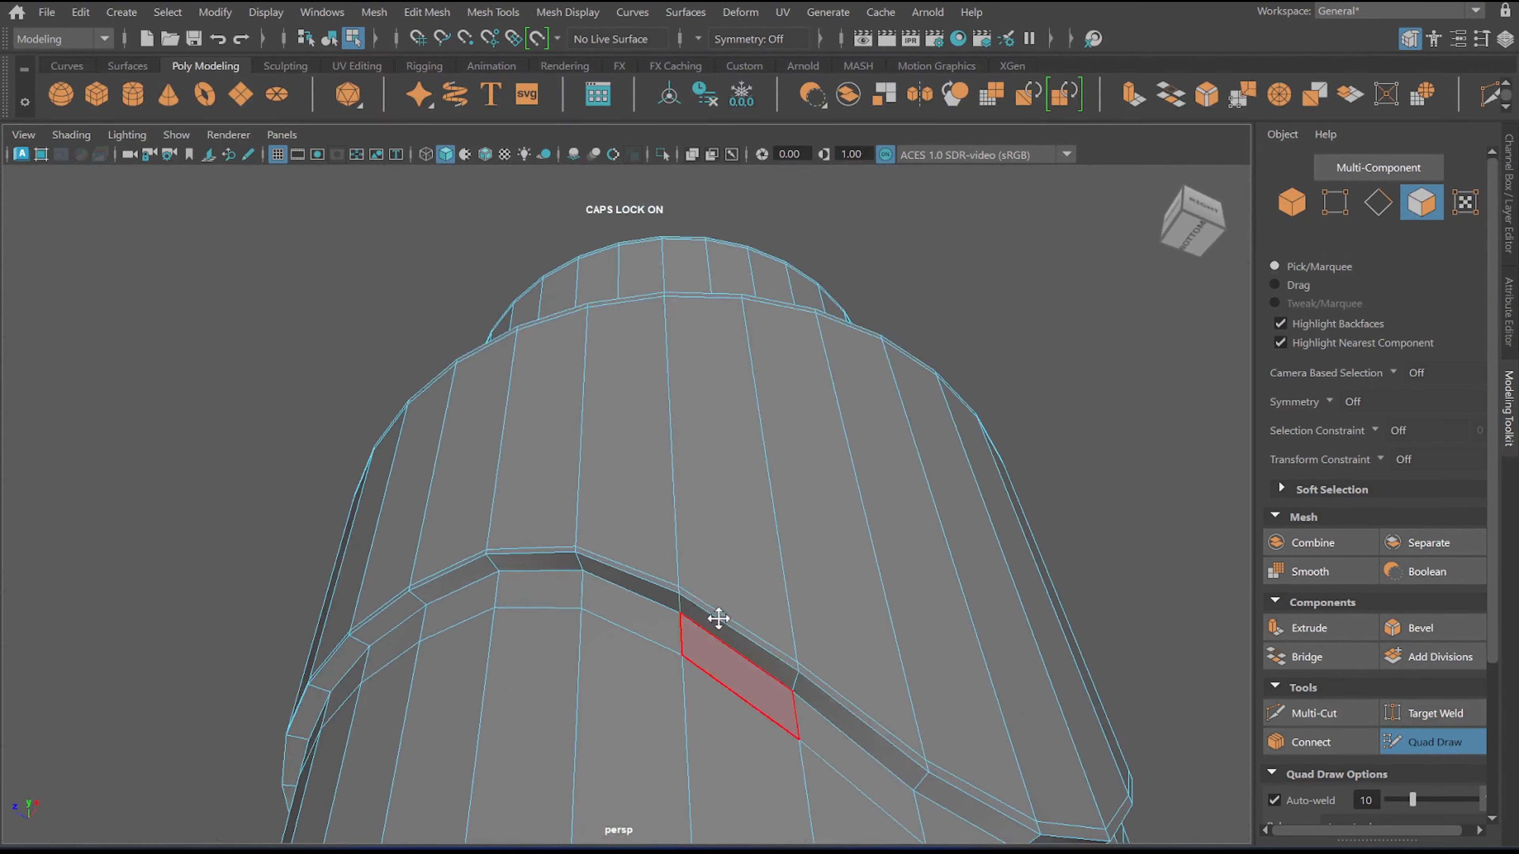
scroll(718, 618, "up", 2)
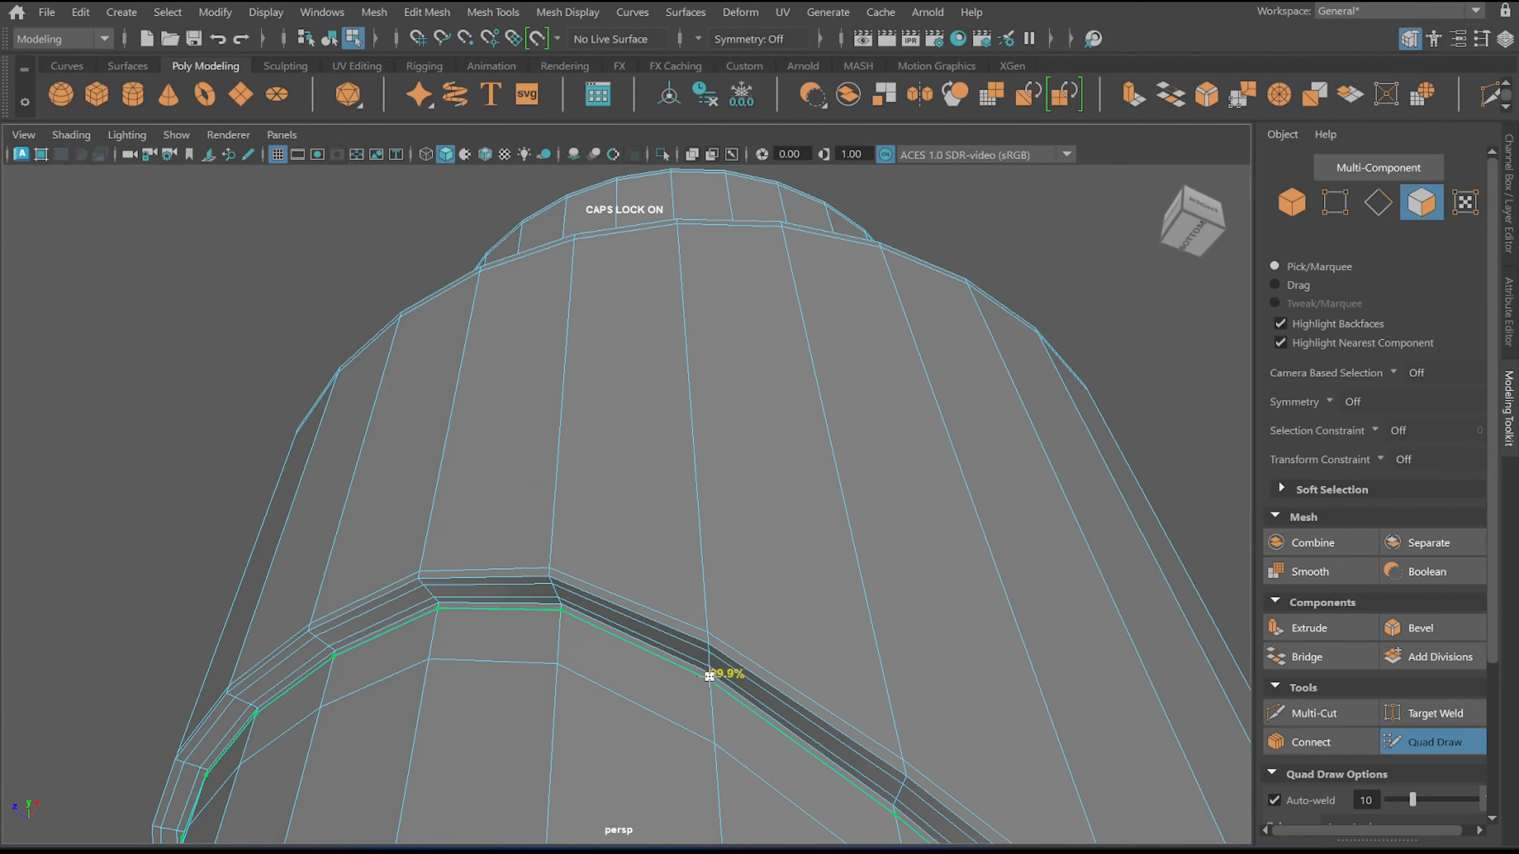
Return to object mode, deselect the bottle and check its upper body in the smoothed preview
scroll(709, 682, "down", 4)
left_click_drag(708, 692, 695, 772, "alt")
mouse_move(684, 616)
left_mouse_down("alt")
mouse_move(682, 675)
mouse_move(654, 427)
mouse_move(634, 451)
mouse_move(649, 455)
left_mouse_up("alt")
right_click_drag(642, 284, 750, 261)
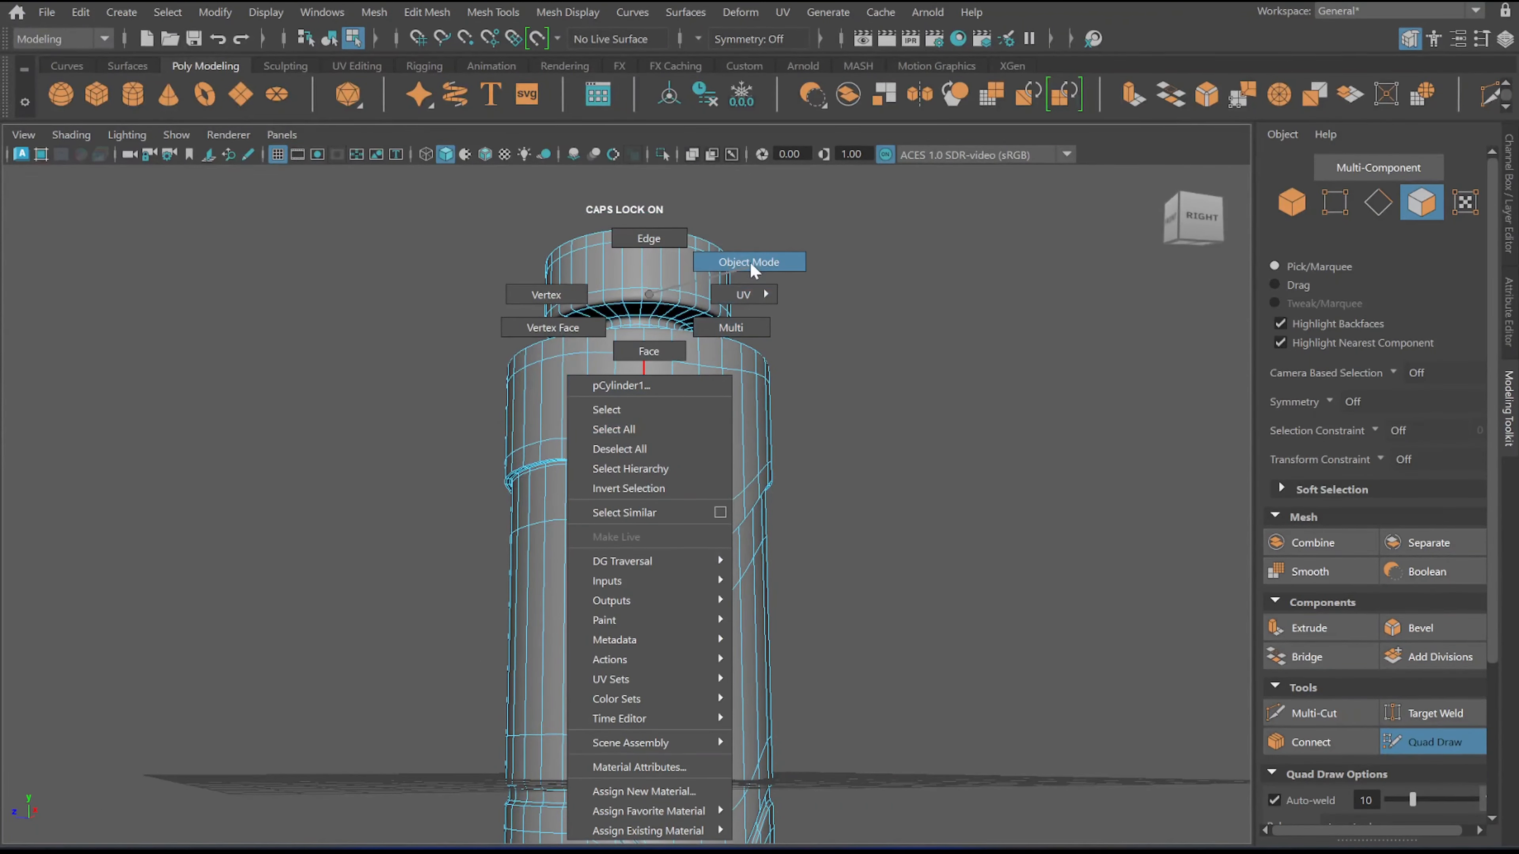
left_click(823, 409)
left_click_drag(739, 523, 720, 539, "alt")
middle_click_drag(720, 539, 706, 466, "alt")
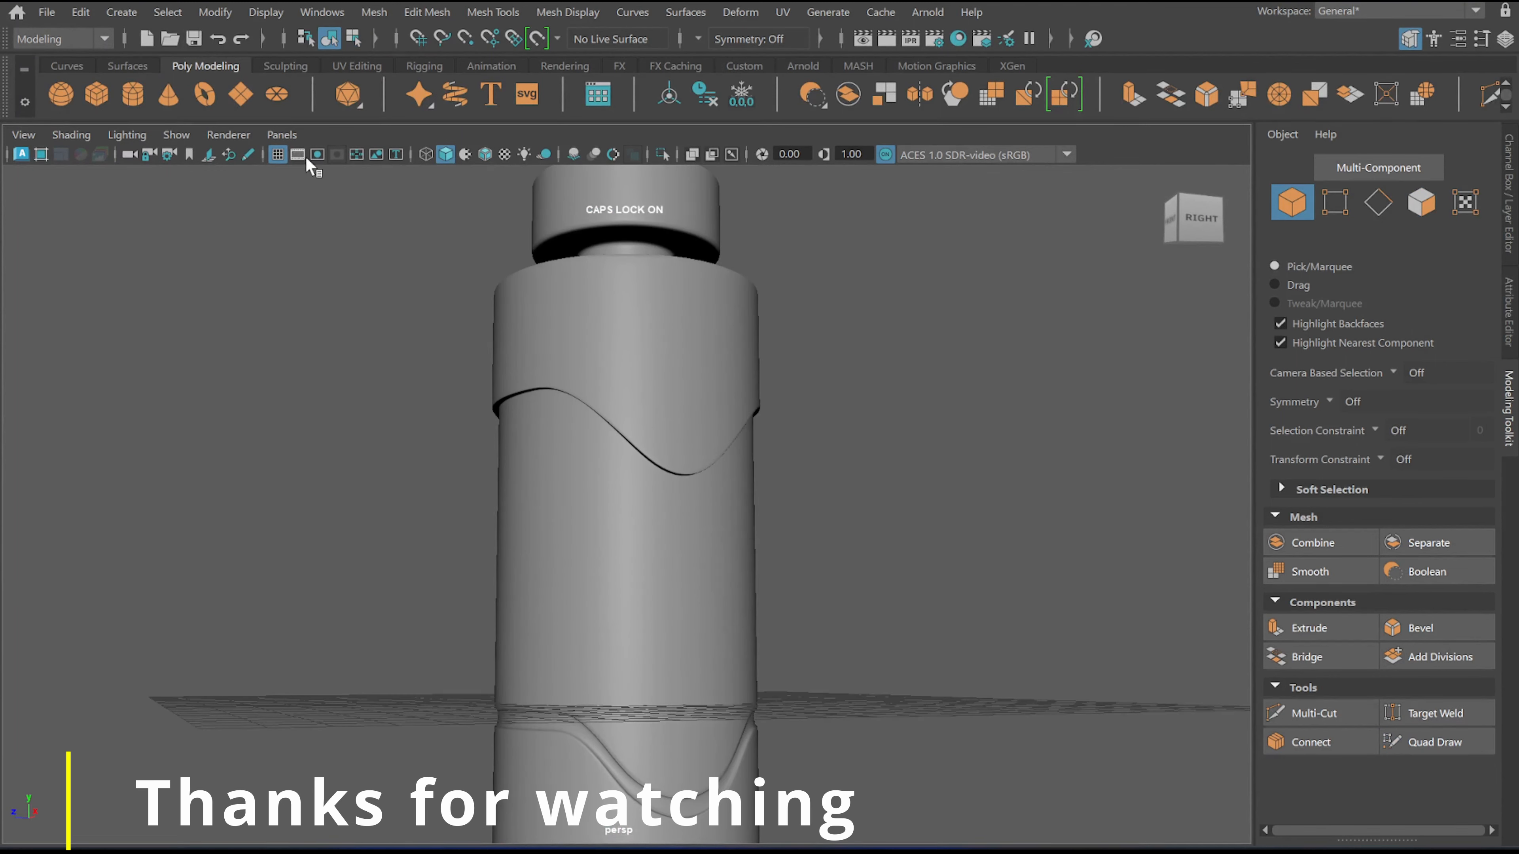